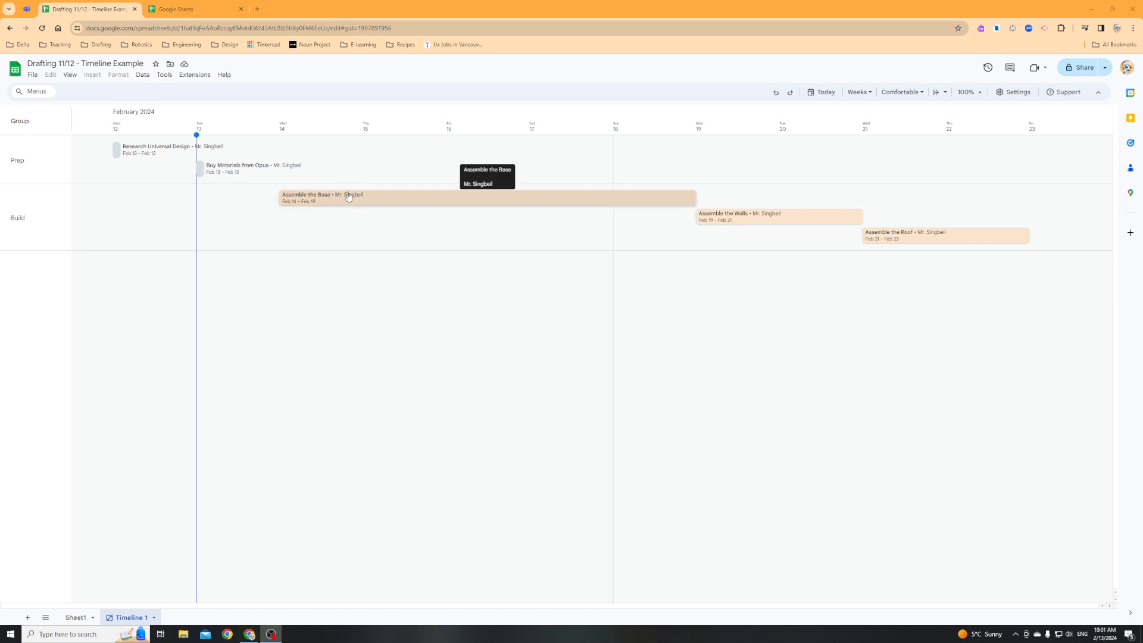
# - Review the Assemble the Base card on the timeline and the Task, Start Date, End Date, Action Person and Group columns on Sheet1
pyautogui.click(311, 197)
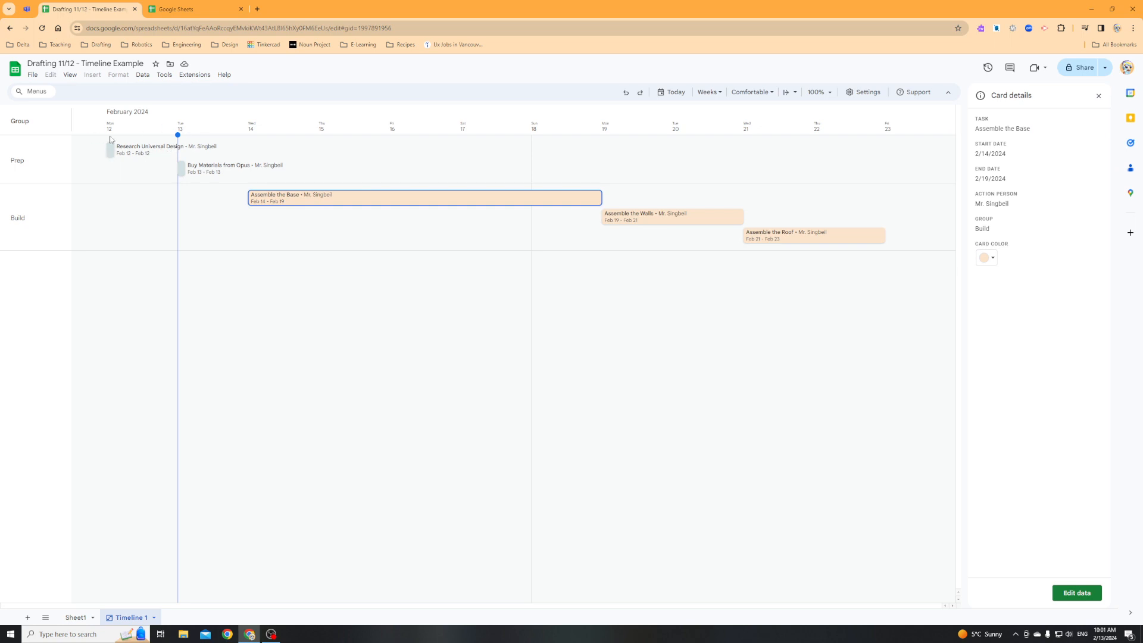
pyautogui.click(673, 327)
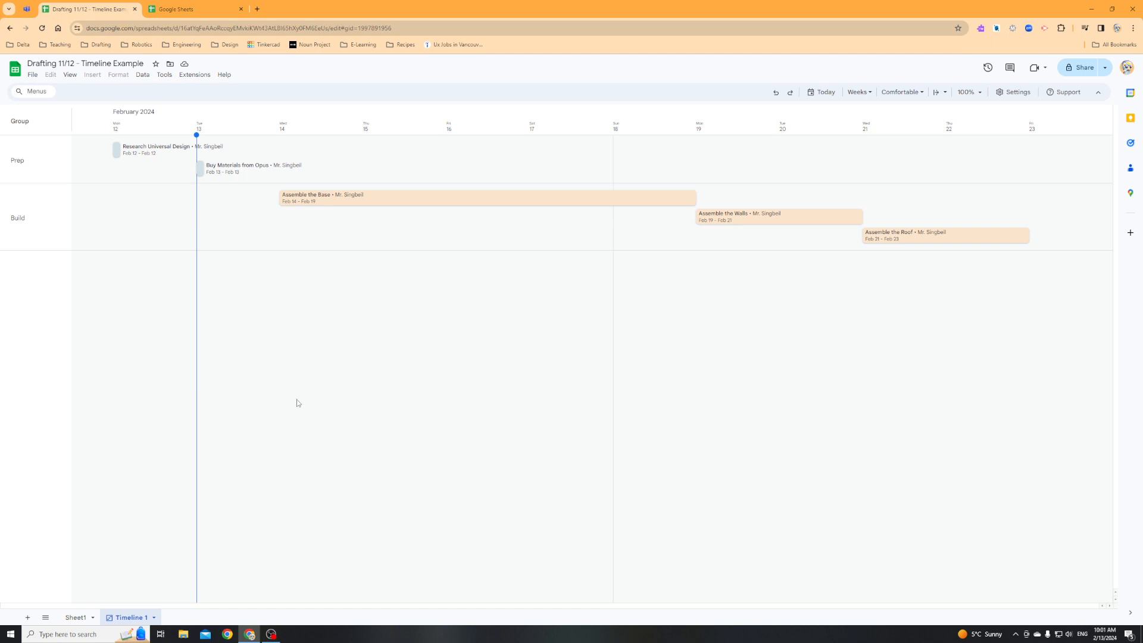
pyautogui.click(75, 617)
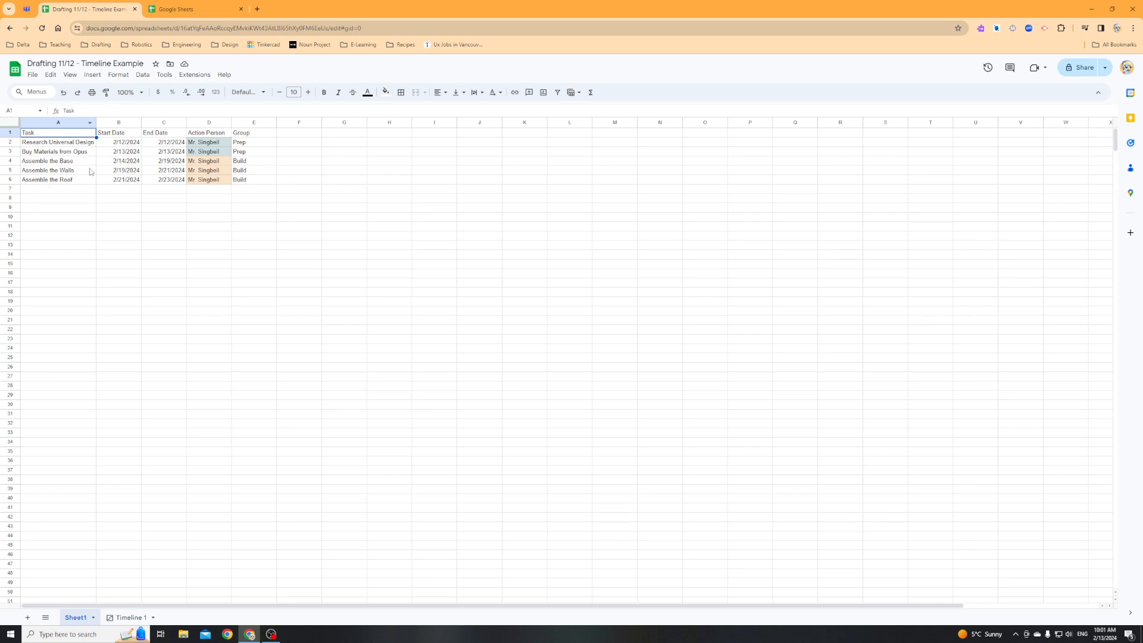
pyautogui.click(116, 134)
pyautogui.click(156, 135)
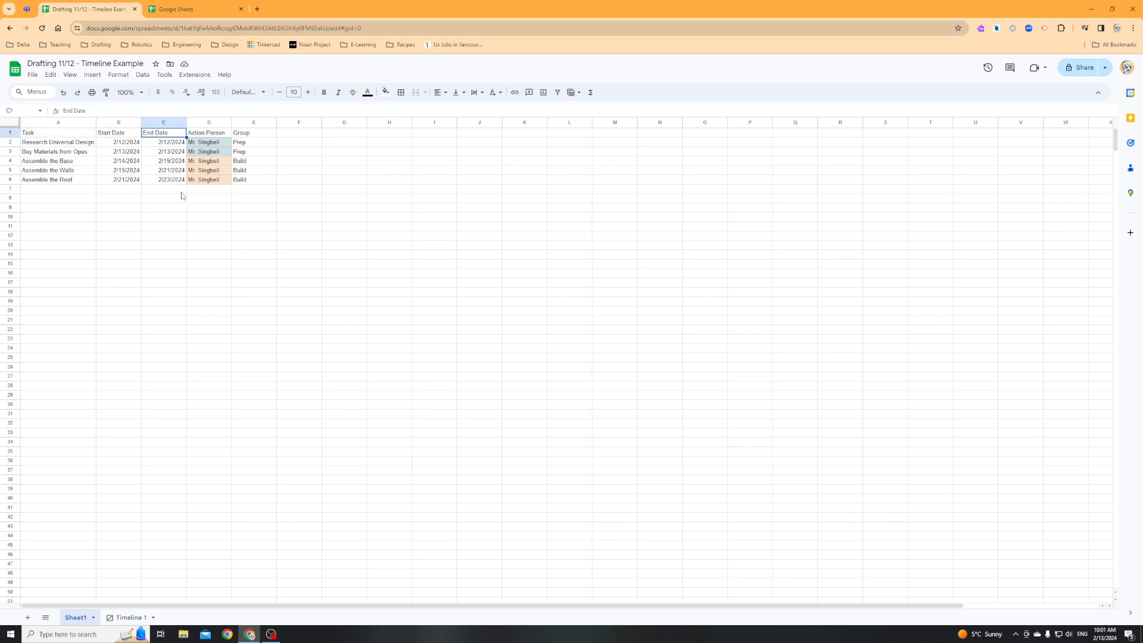
pyautogui.click(206, 135)
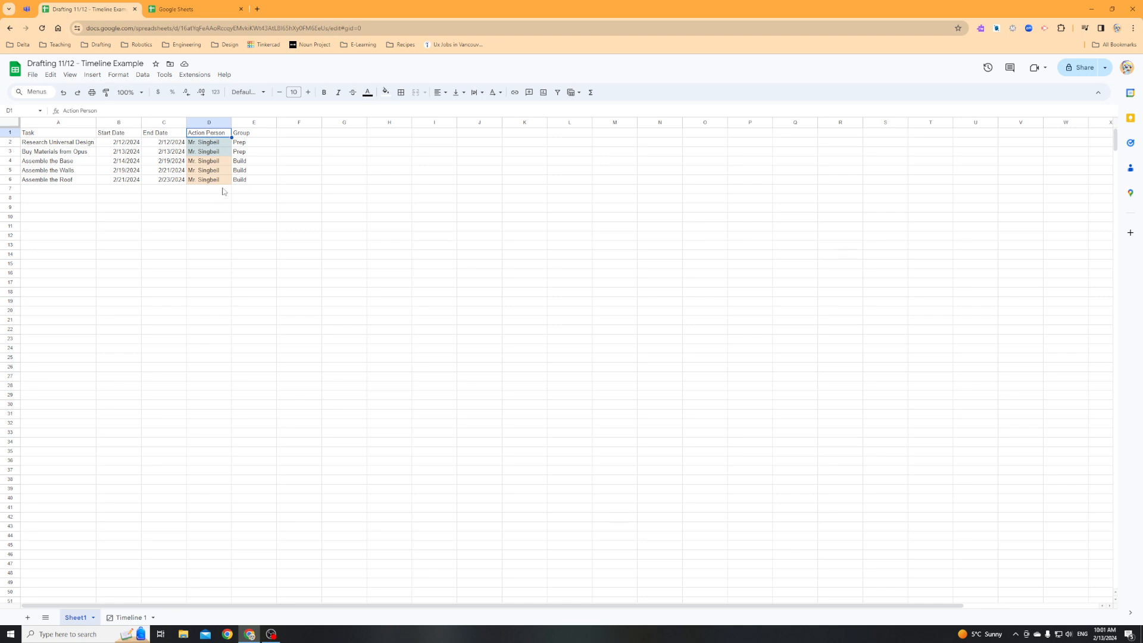
pyautogui.click(265, 143)
pyautogui.moveTo(253, 180); pyautogui.dragTo(262, 132)
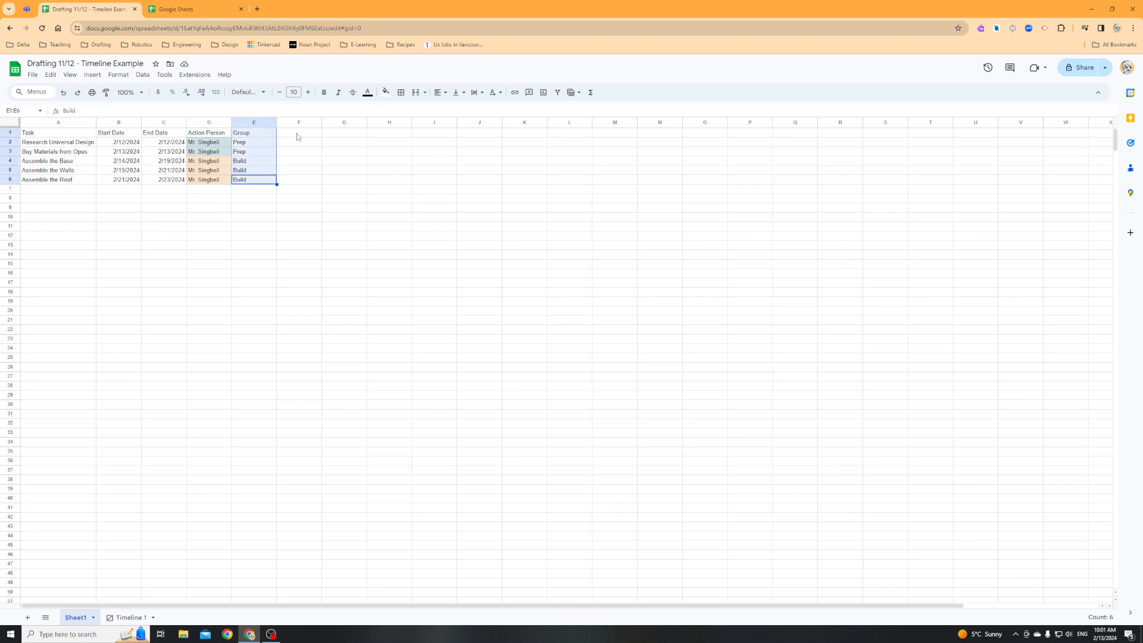
pyautogui.click(298, 134)
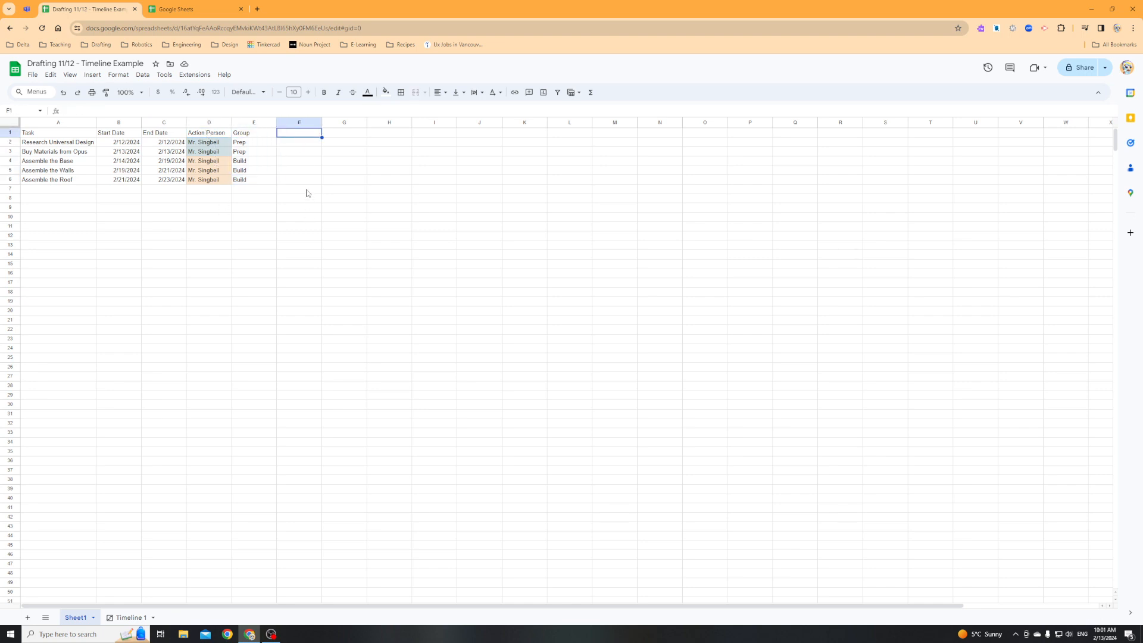
pyautogui.click(350, 136)
pyautogui.click(282, 135)
pyautogui.click(60, 132)
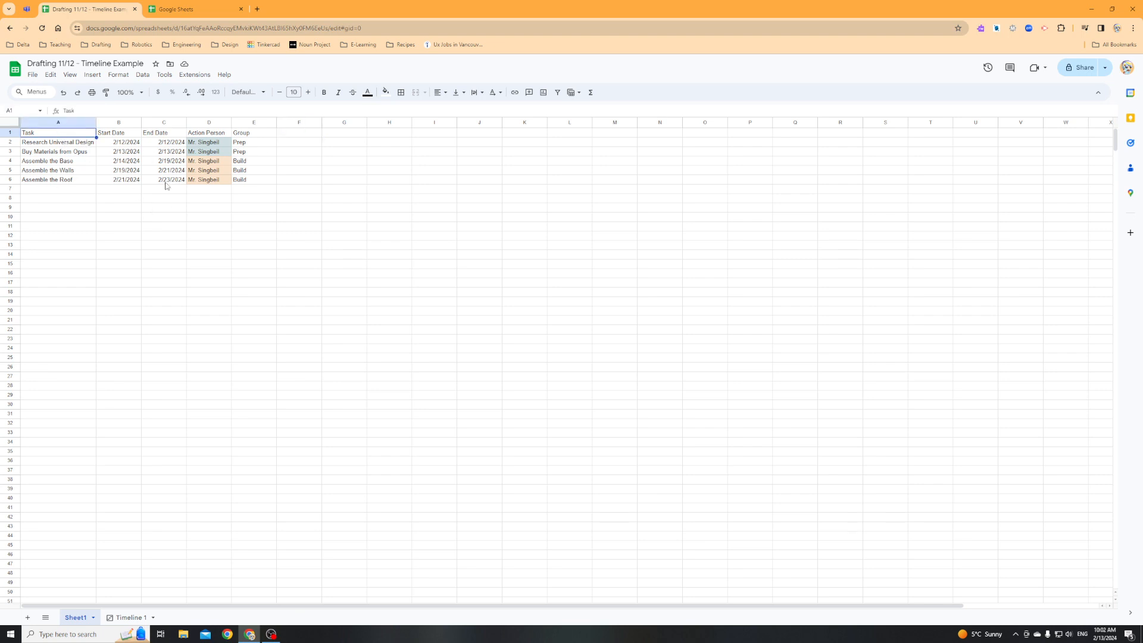
# - Select A1:E27 on Sheet1 to look up the command that inserts a timeline, and return to the Timeline 1 sheet
pyautogui.click(128, 618)
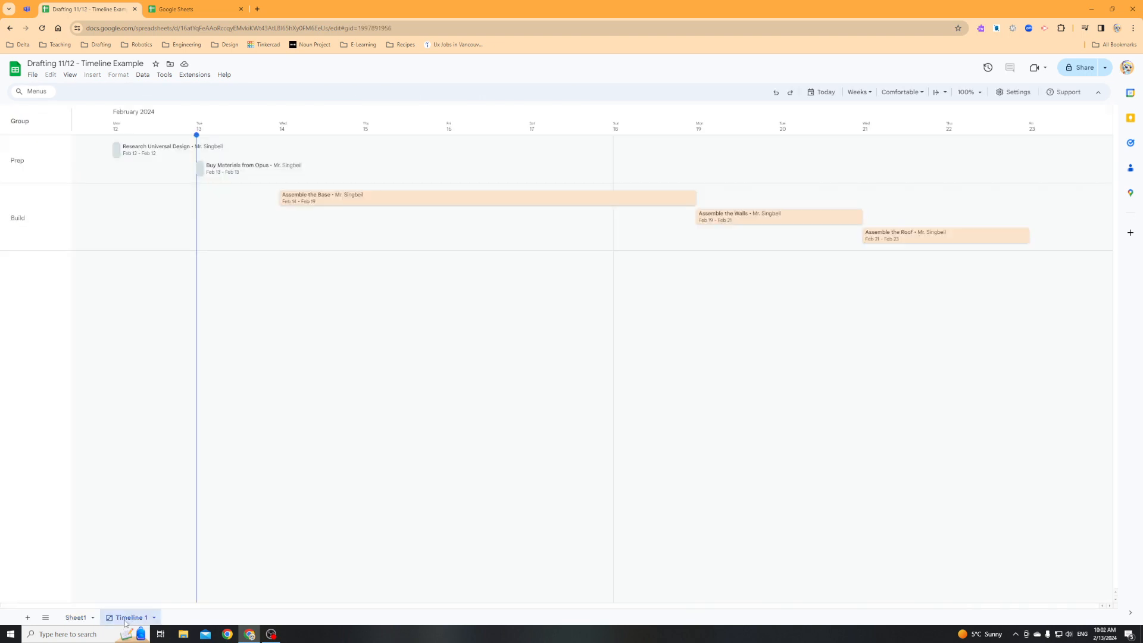
pyautogui.click(76, 618)
pyautogui.moveTo(43, 134); pyautogui.dragTo(250, 214)
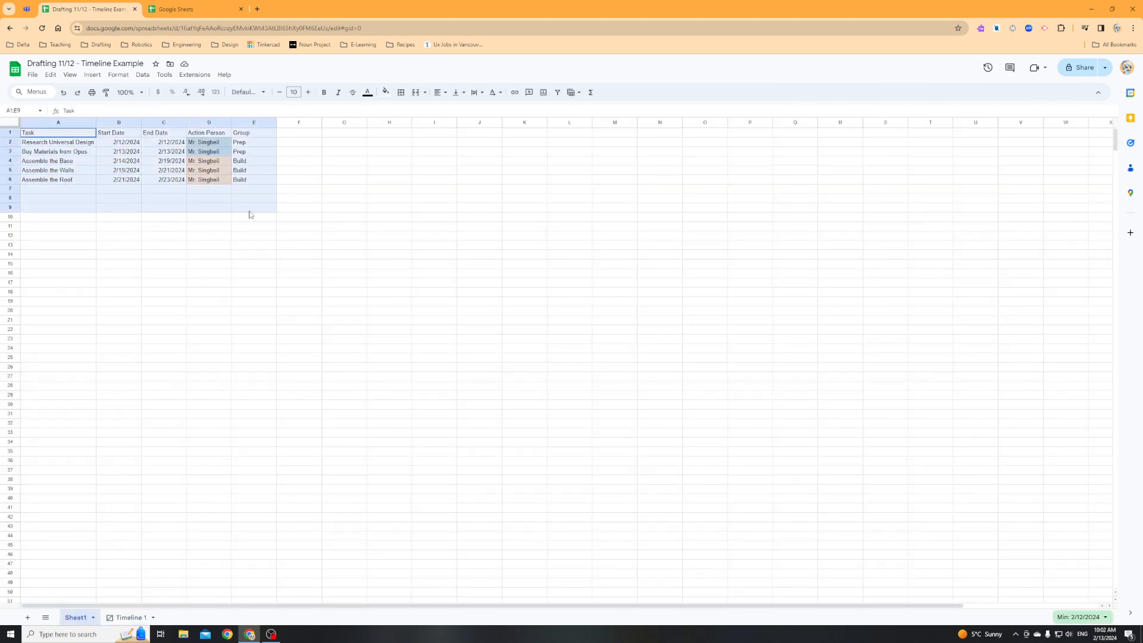
pyautogui.keyDown('shift'); pyautogui.click(255, 385); pyautogui.keyUp('shift')
pyautogui.click(91, 76)
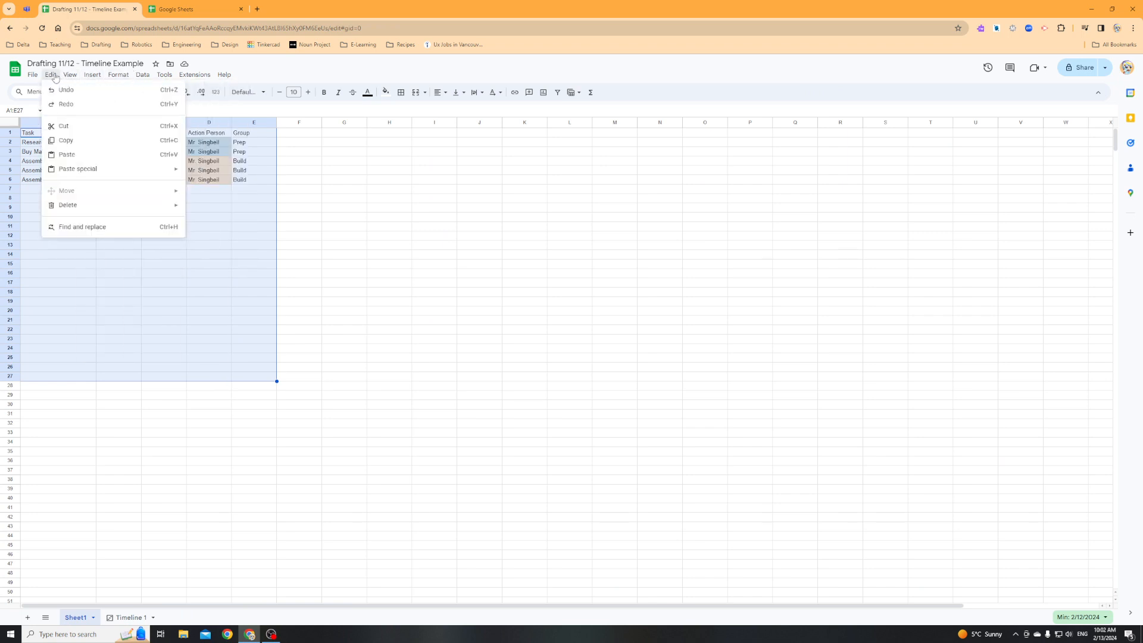
pyautogui.moveTo(73, 76)
pyautogui.moveTo(119, 78)
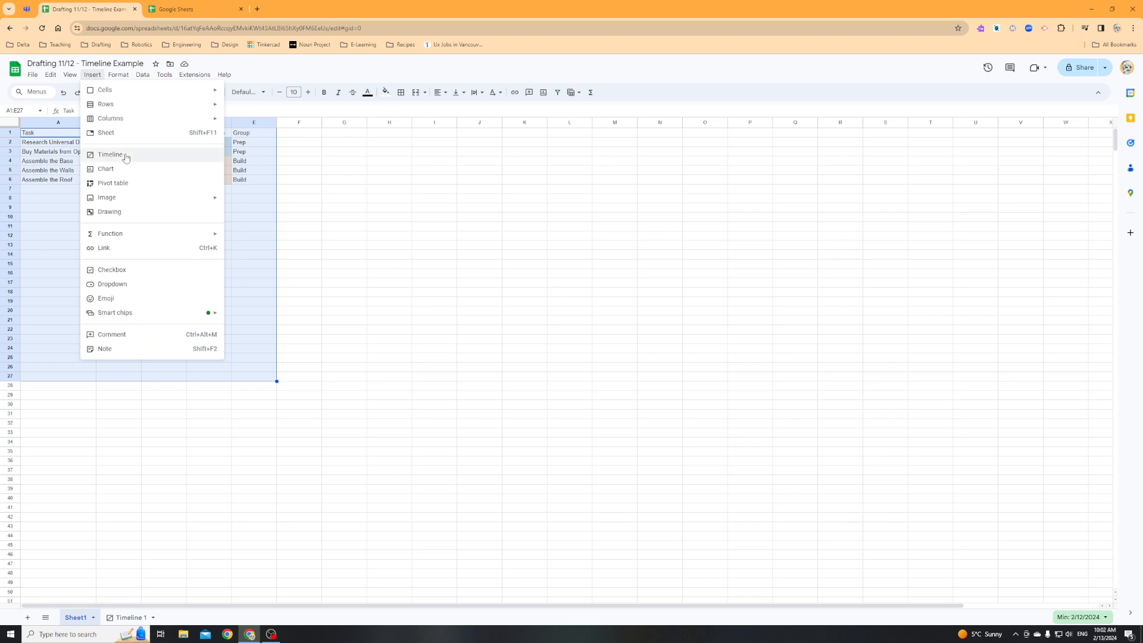
pyautogui.click(128, 617)
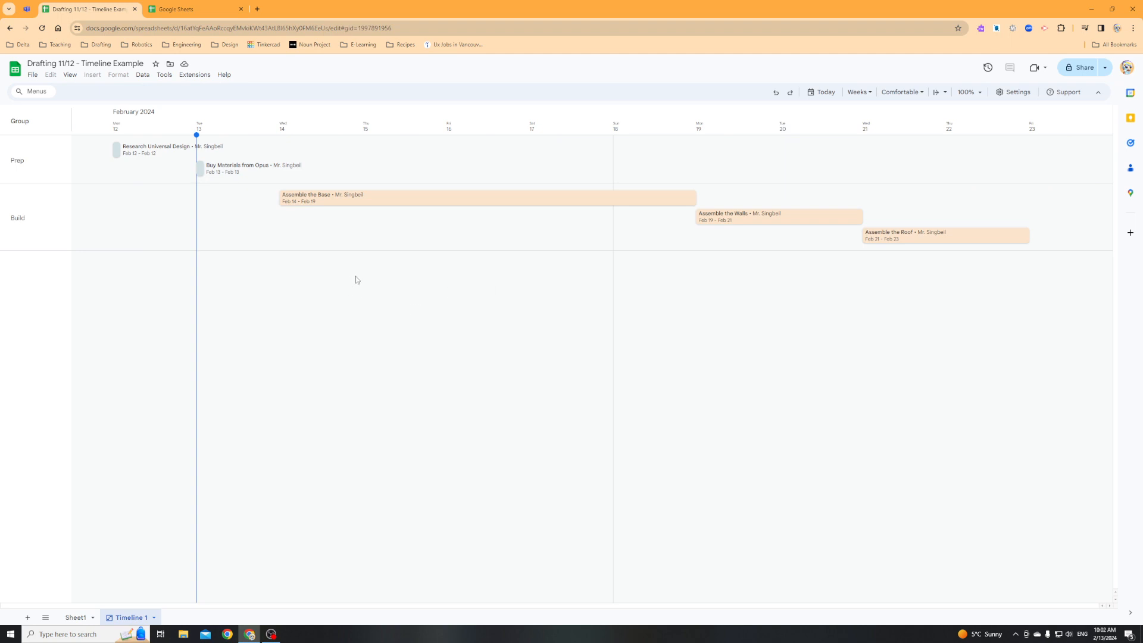
# - Create a blank spreadsheet and name it "Engineering Project Timeline"
pyautogui.click(189, 9)
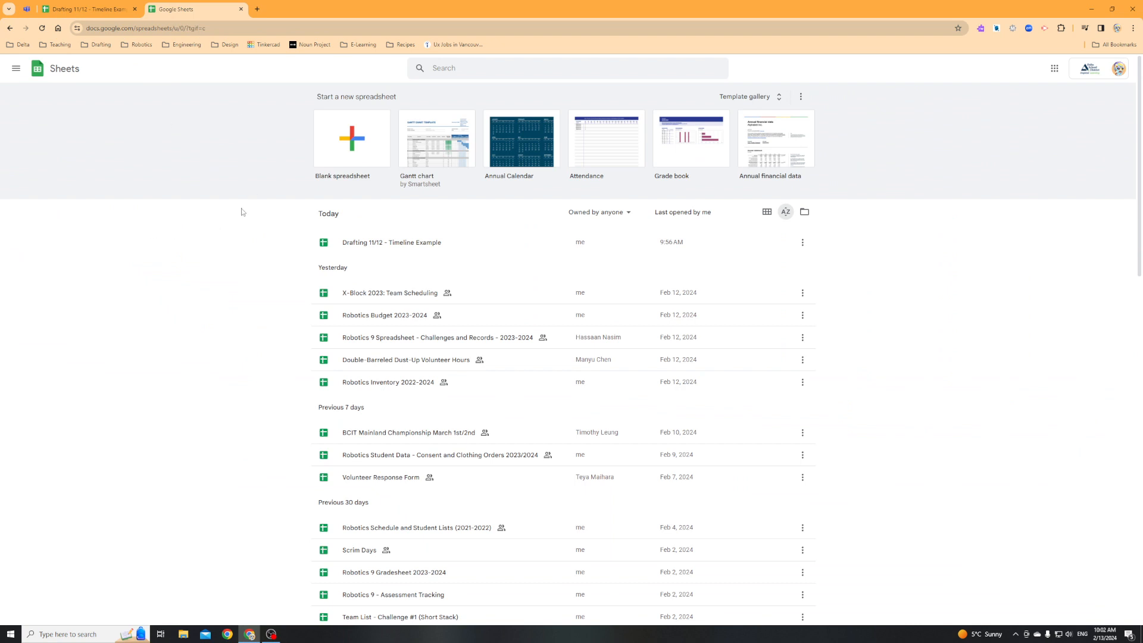
pyautogui.click(352, 138)
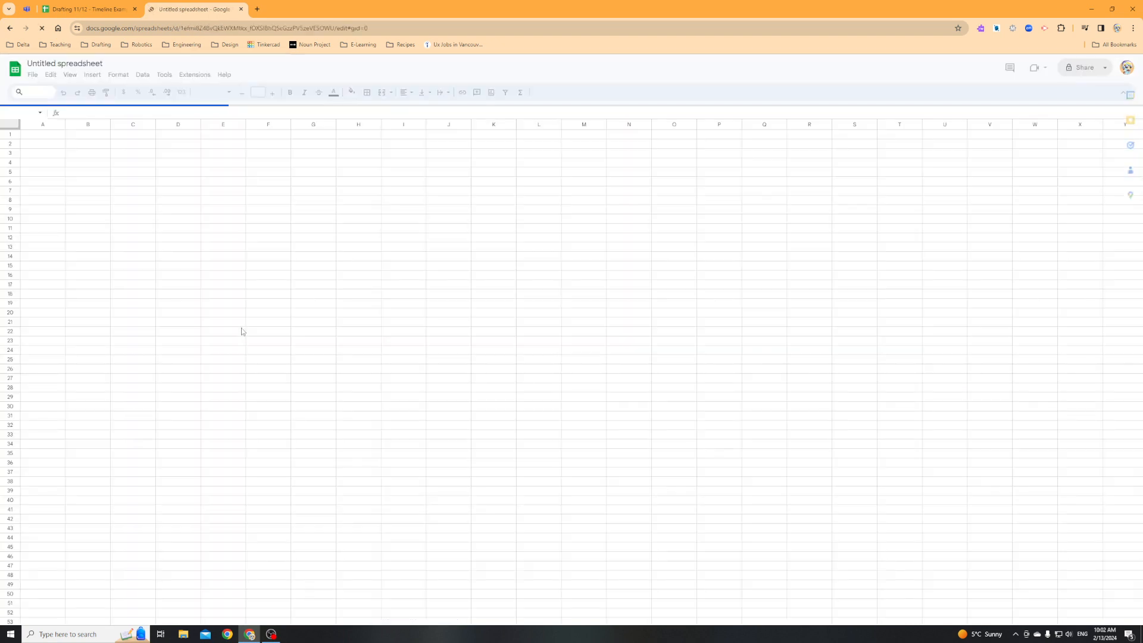
pyautogui.click(98, 63)
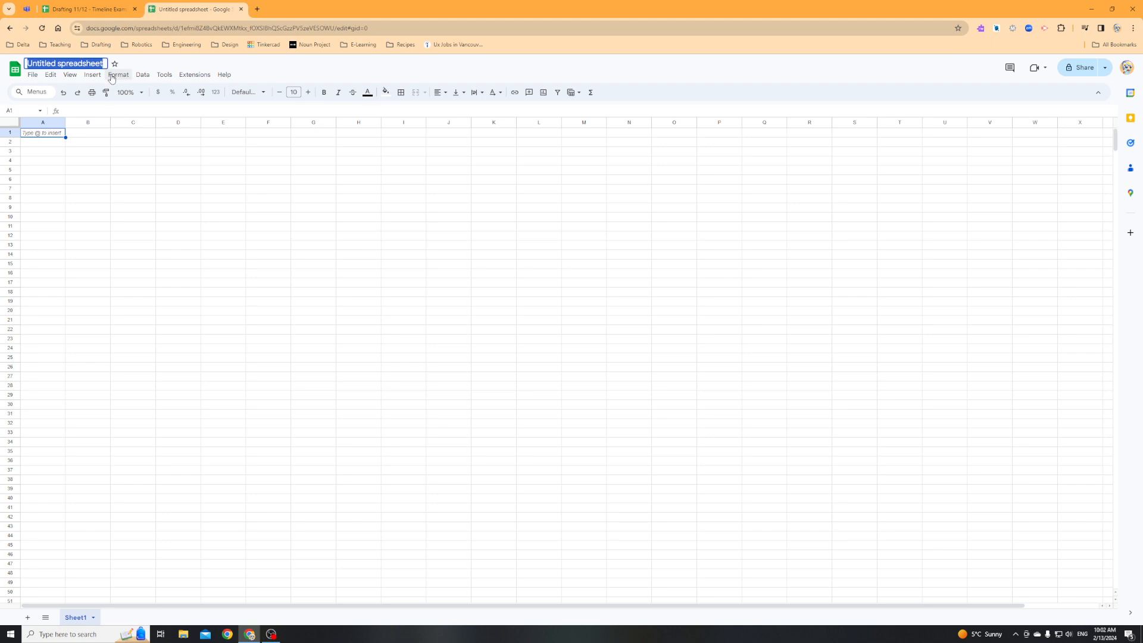
pyautogui.write('En')
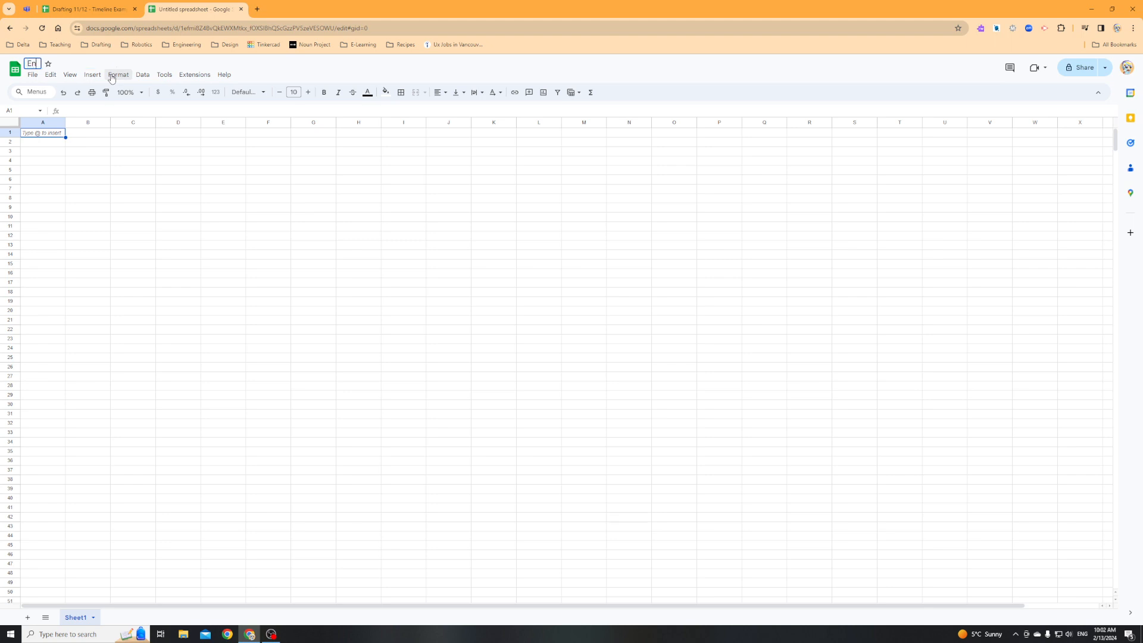
pyautogui.write('gineering Project Timeline')
pyautogui.press('Return')
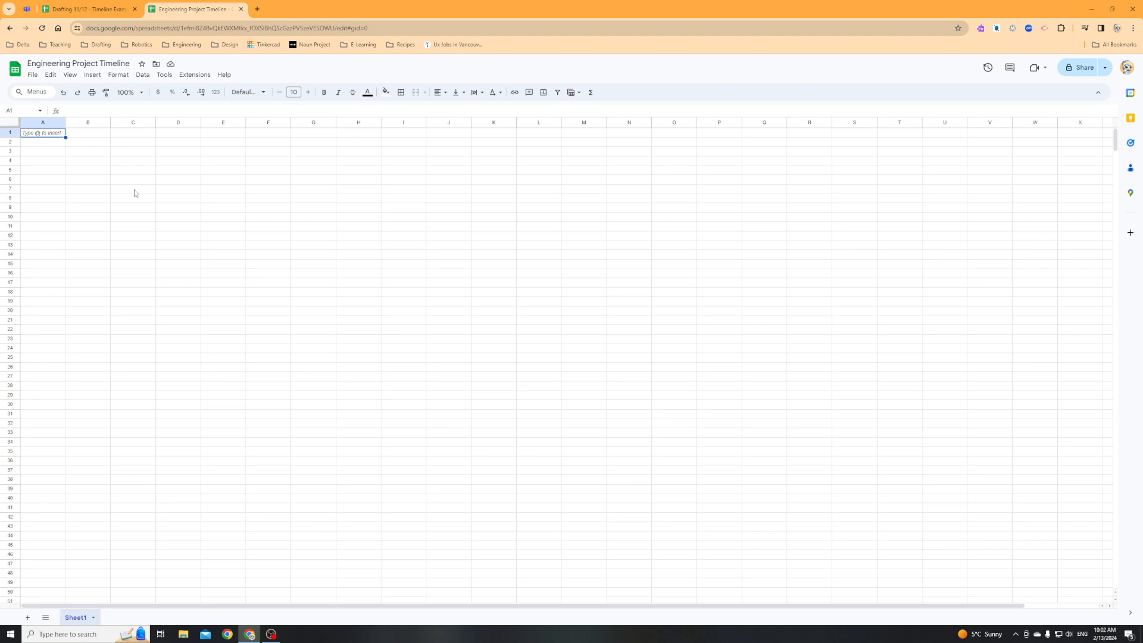
# - Copy the header row A1:E1 from Sheet1 of the Drafting 11/12 - Timeline Example spreadsheet into A1 of Engineering Project Timeline
pyautogui.click(97, 10)
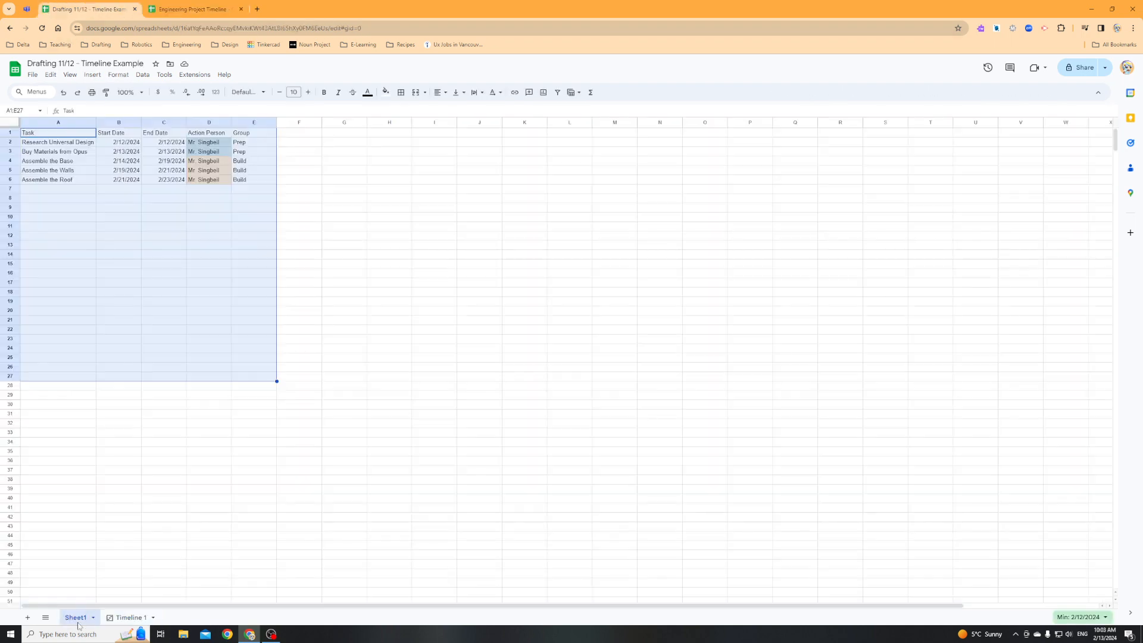
pyautogui.click(76, 617)
pyautogui.click(43, 130)
pyautogui.keyDown('shift'); pyautogui.click(250, 134); pyautogui.keyUp('shift')
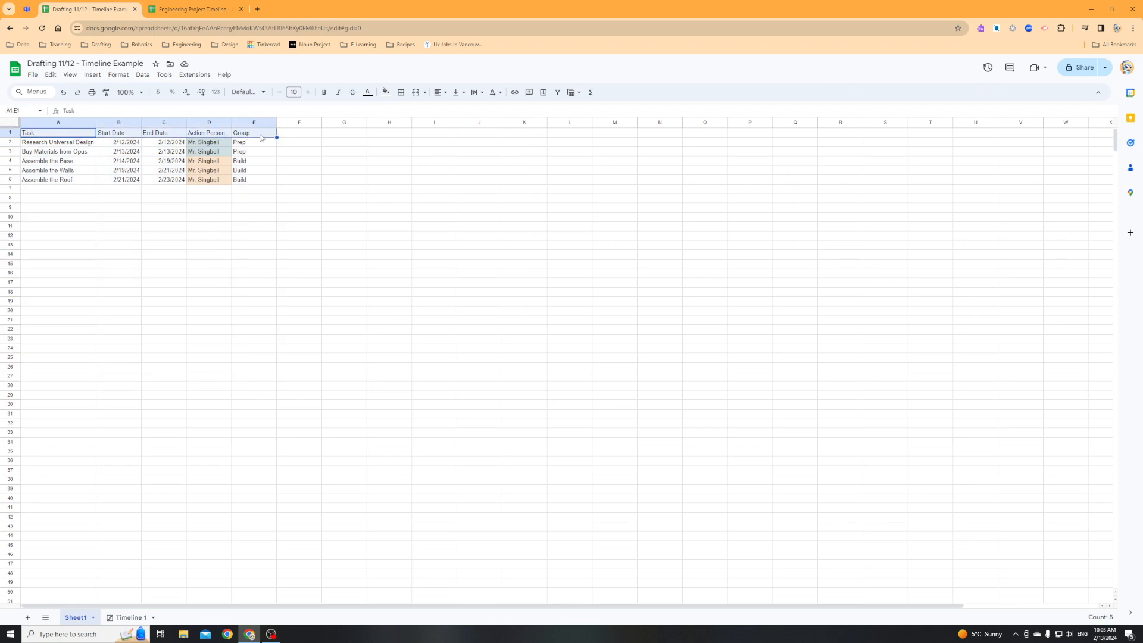
pyautogui.hotkey('ctrl', 'c')
pyautogui.click(193, 9)
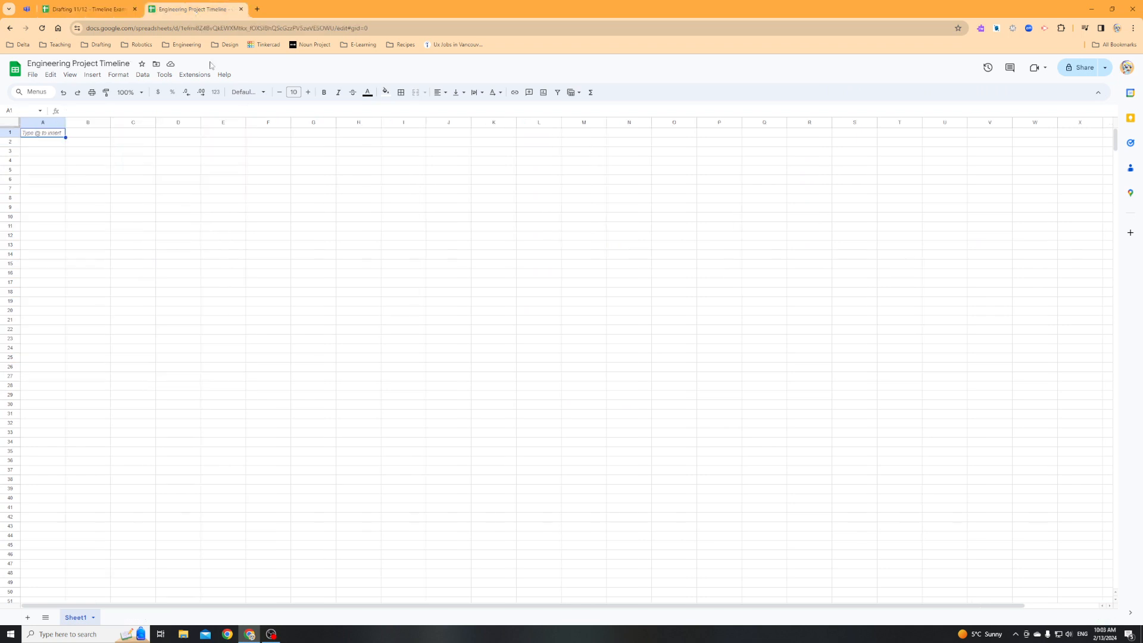
pyautogui.hotkey('ctrl', 'v')
pyautogui.click(132, 202)
pyautogui.moveTo(221, 132); pyautogui.dragTo(219, 214)
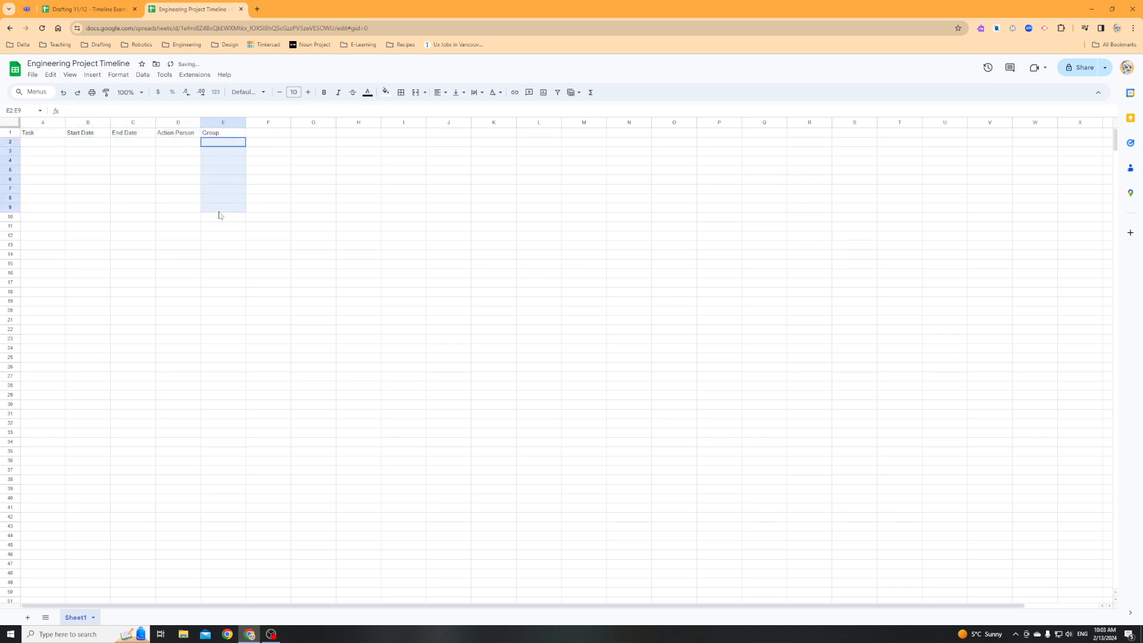
pyautogui.click(133, 206)
# - Enter the task "Research Bridge Designs" in A2 and widen column A to fit it
pyautogui.click(28, 143)
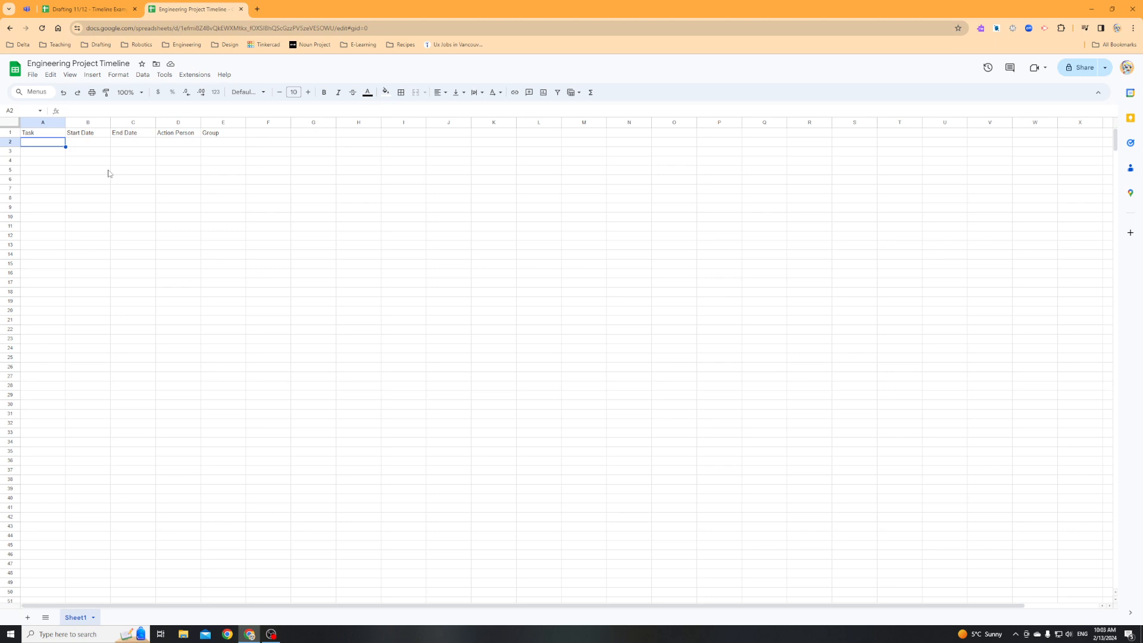
pyautogui.write('Research Bridge Designs')
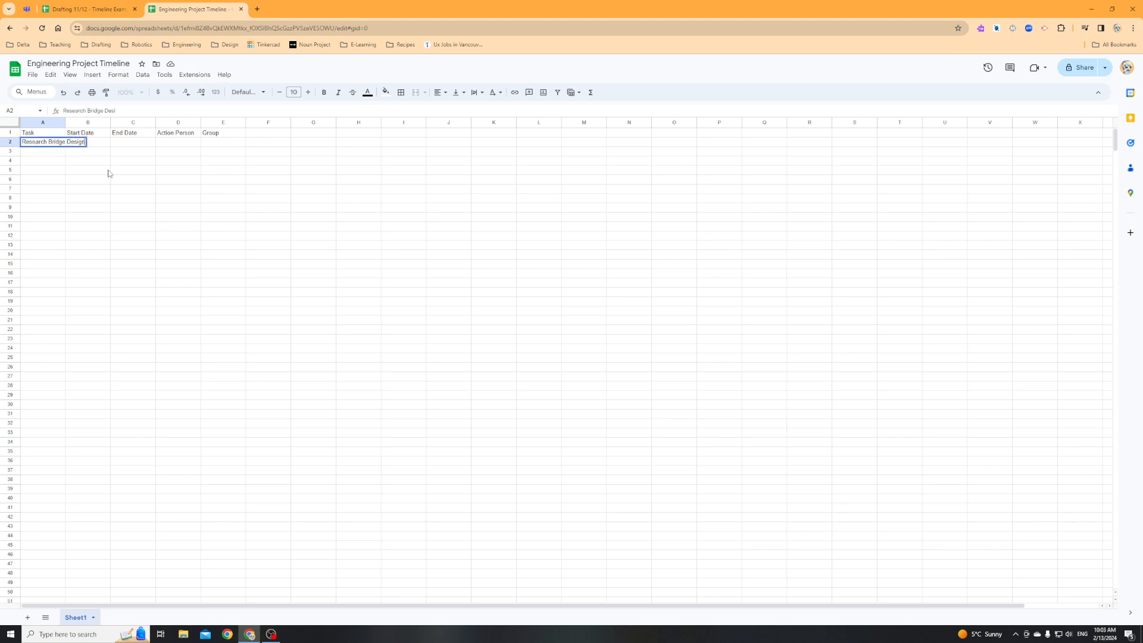
pyautogui.press('Return')
pyautogui.moveTo(66, 123); pyautogui.dragTo(99, 122)
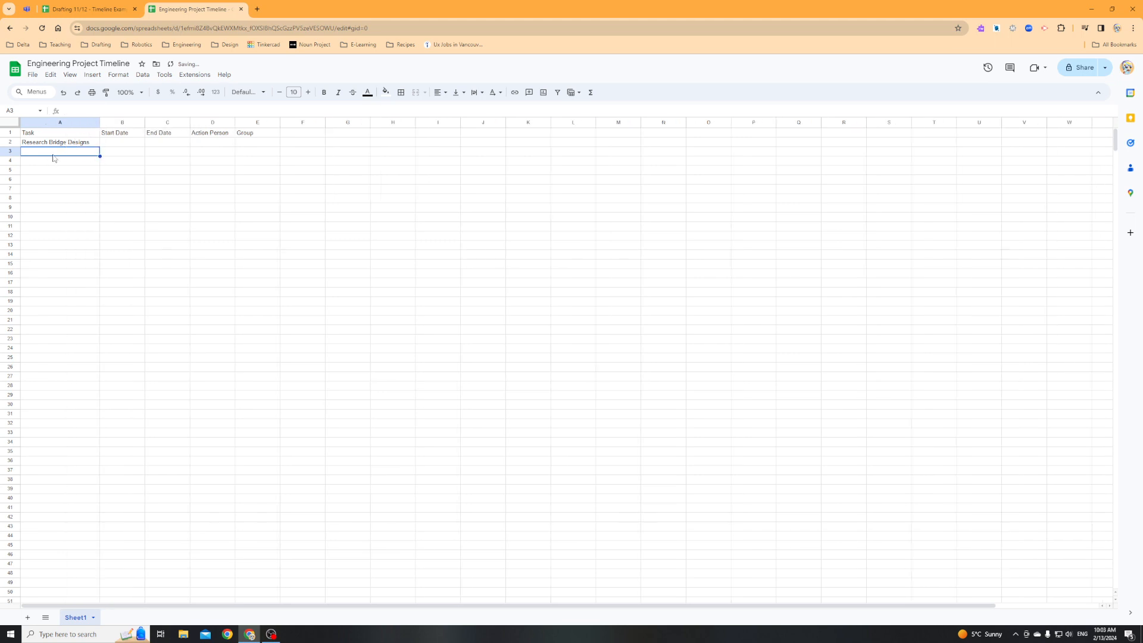
# - Enter the tasks "Brainstorm Ideas" in A3 and "Team Meeting to Decide Final Idea" in A4, widening column A to fit
pyautogui.write('Brainstorm Ideas')
pyautogui.press('Return')
pyautogui.write('Team ')
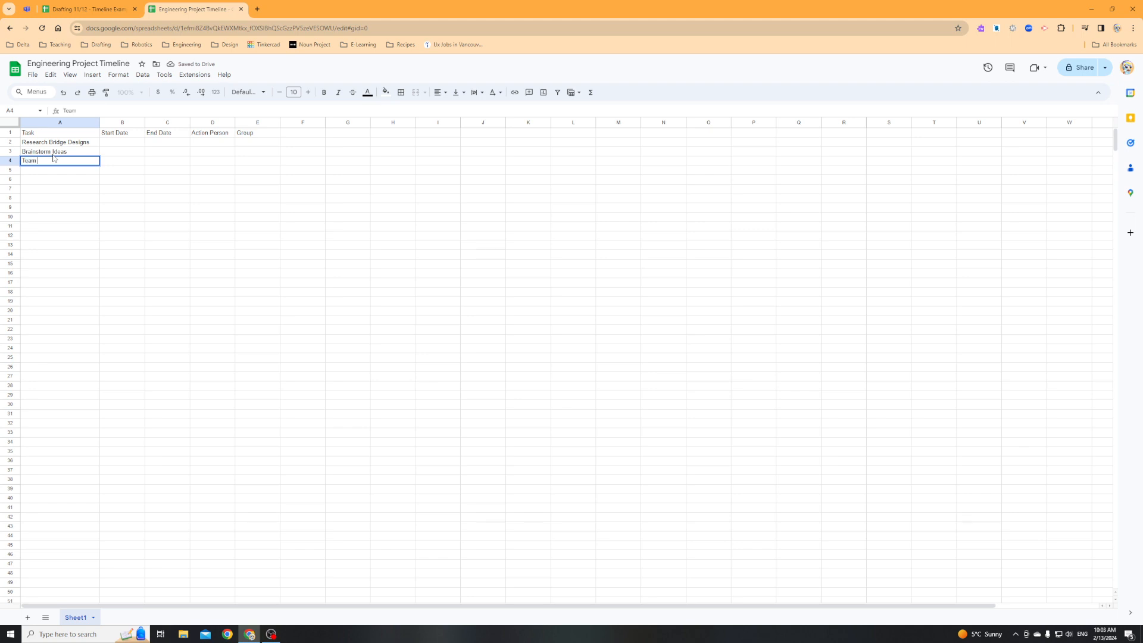
pyautogui.write('Meeting to Decide Final Idea')
pyautogui.press('Return')
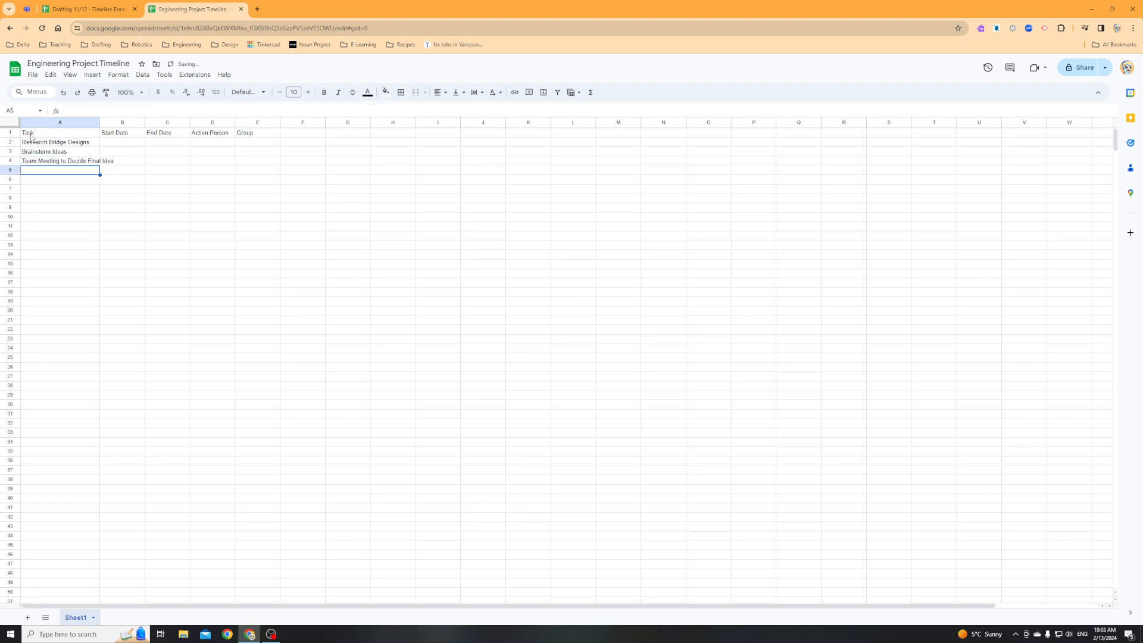
pyautogui.moveTo(99, 122); pyautogui.dragTo(89, 161)
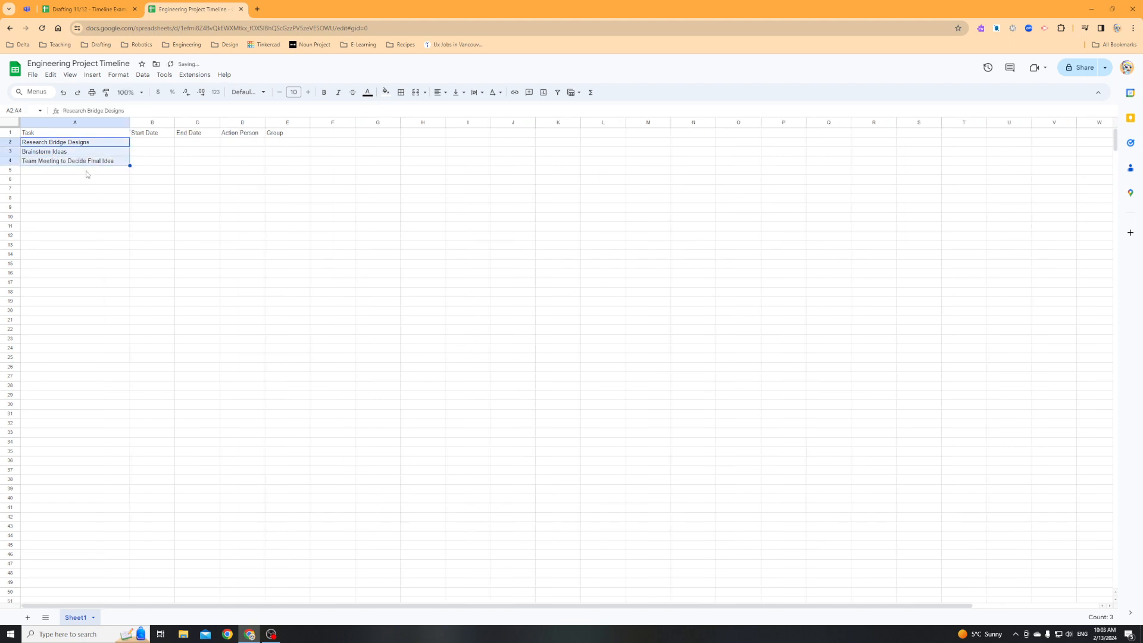
# - Enter the task "Create a plan of final idea TO SCALE" in A5
pyautogui.click(87, 174)
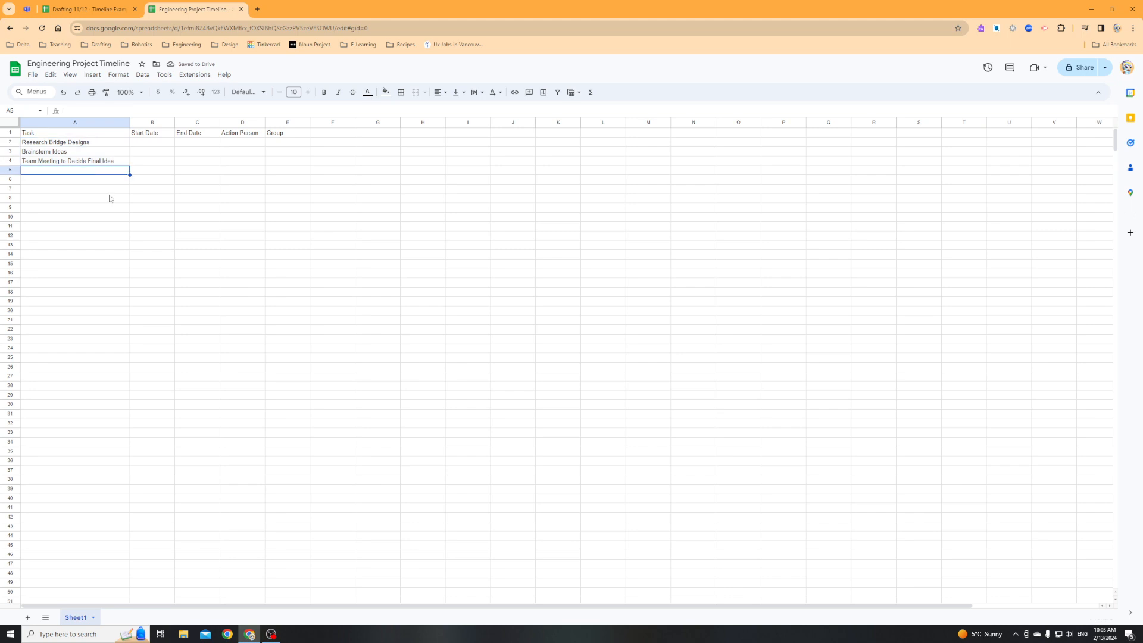
pyautogui.write('Plan')
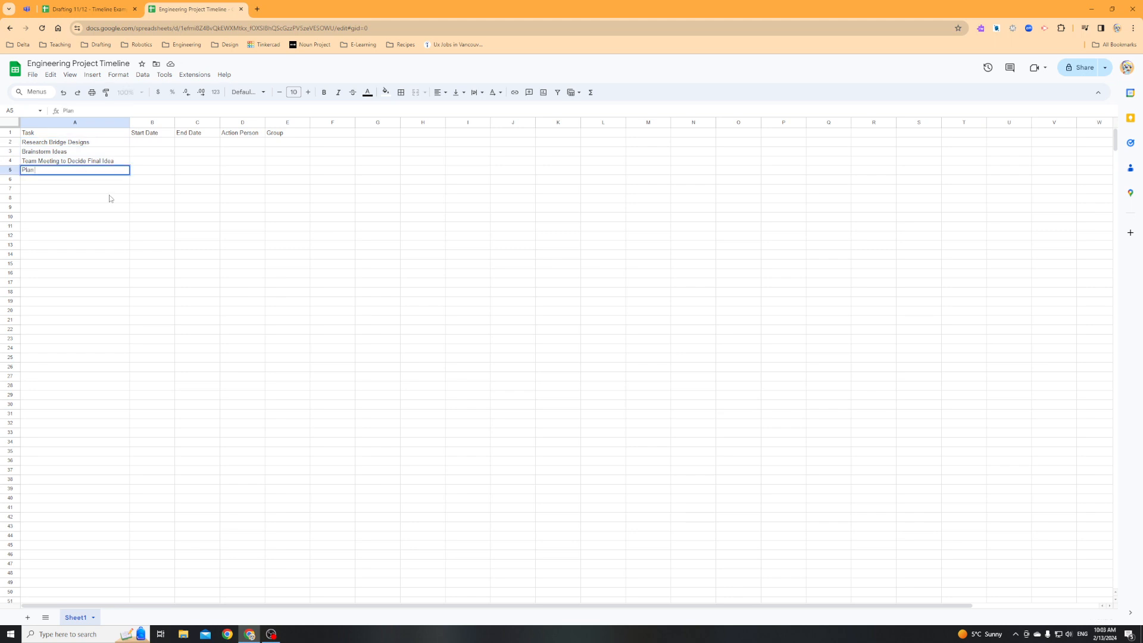
pyautogui.press('BackSpace')
pyautogui.press('BackSpace')
pyautogui.press('BackSpace')
pyautogui.press('BackSpace')
pyautogui.write('Create a pl')
pyautogui.write('an ')
pyautogui.write('of flan')
pyautogui.write(' idea TO SCALE')
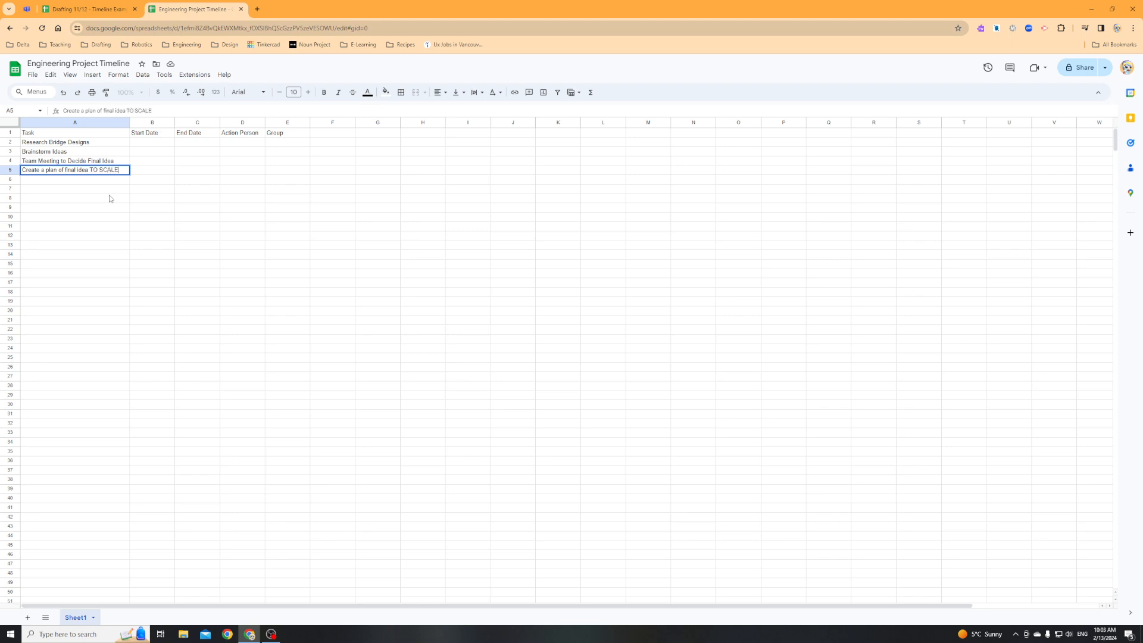
pyautogui.press('Return')
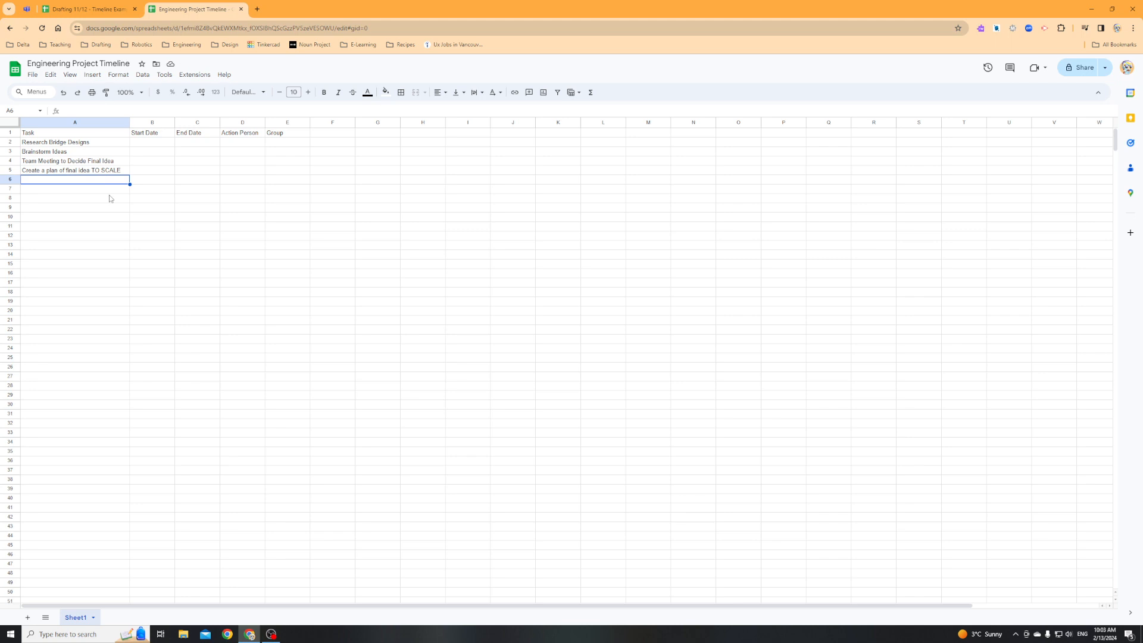
# - Enter the task "Gather Materials" in A6
pyautogui.write('Build')
pyautogui.press('BackSpace')
pyautogui.press('BackSpace')
pyautogui.press('BackSpace')
pyautogui.press('BackSpace')
pyautogui.press('BackSpace')
pyautogui.press('BackSpace')
pyautogui.write('Gather Materi')
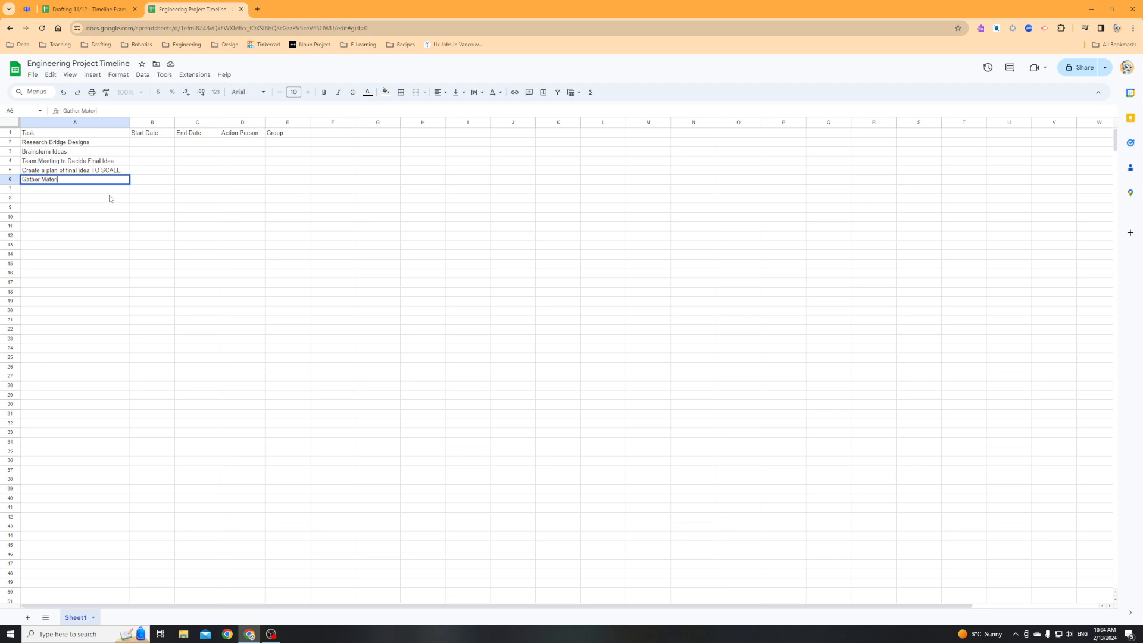
pyautogui.write('als')
pyautogui.press('Return')
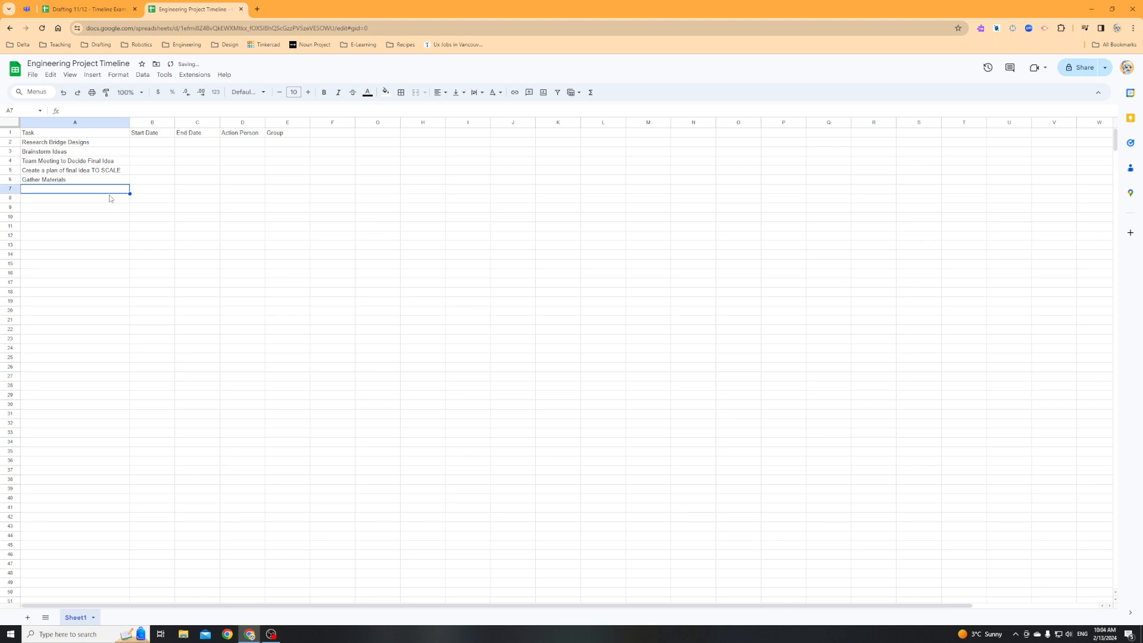
# - Enter the tasks "Cut Materials to size" in A7 and "Assemble walls" in A8
pyautogui.write('Cut')
pyautogui.write('Mat')
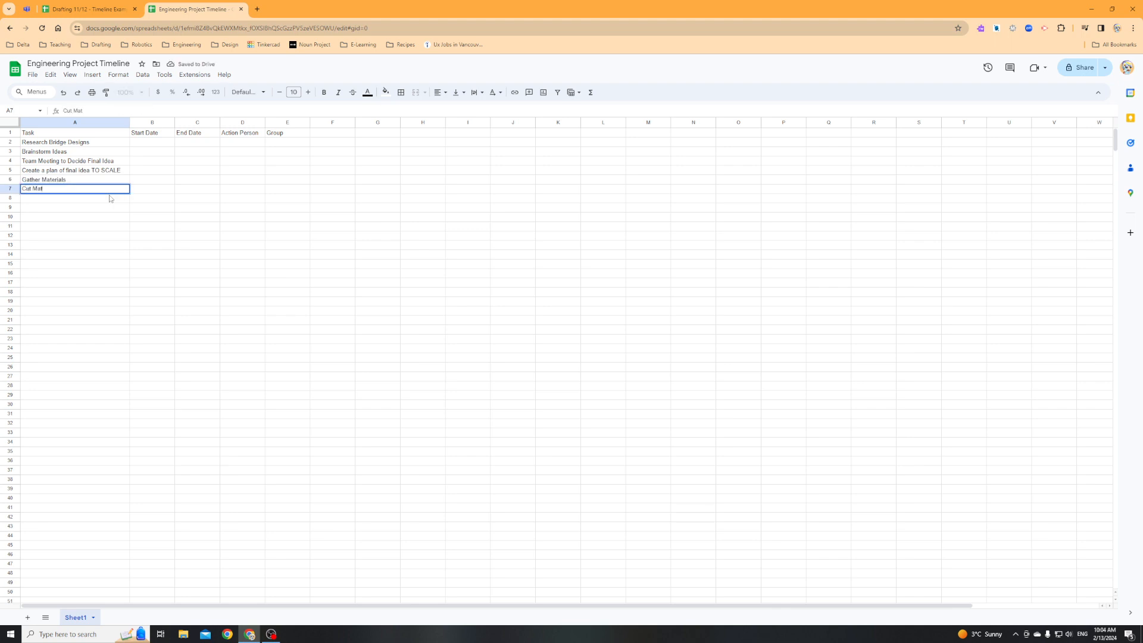
pyautogui.write('erials to size')
pyautogui.press('Return')
pyautogui.write('A')
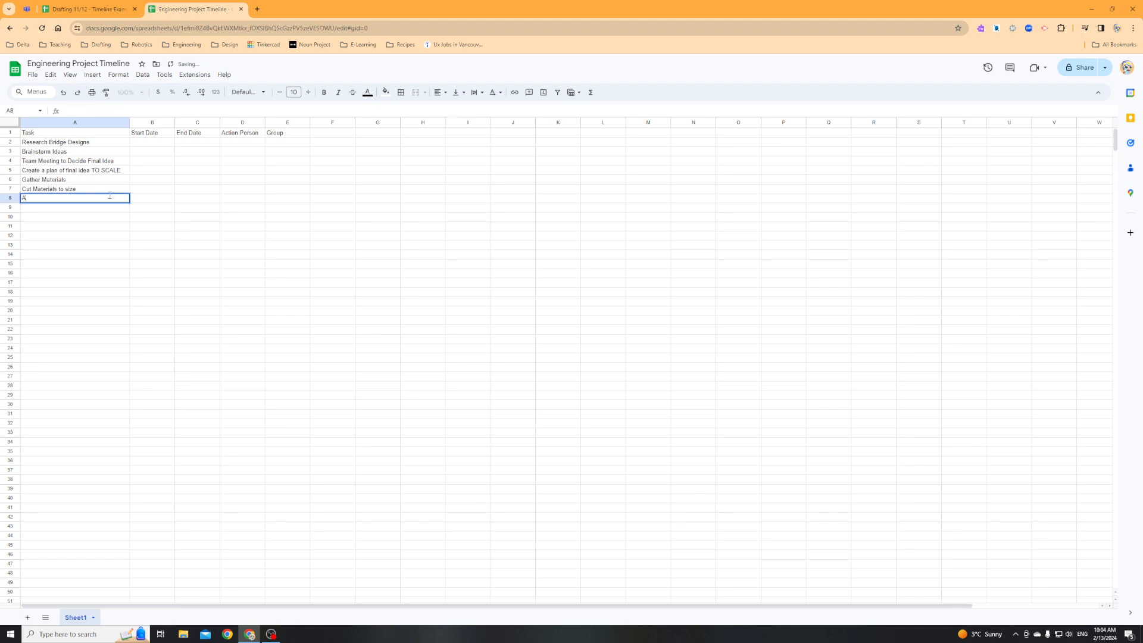
pyautogui.write('ssemble walls')
pyautogui.press('Return')
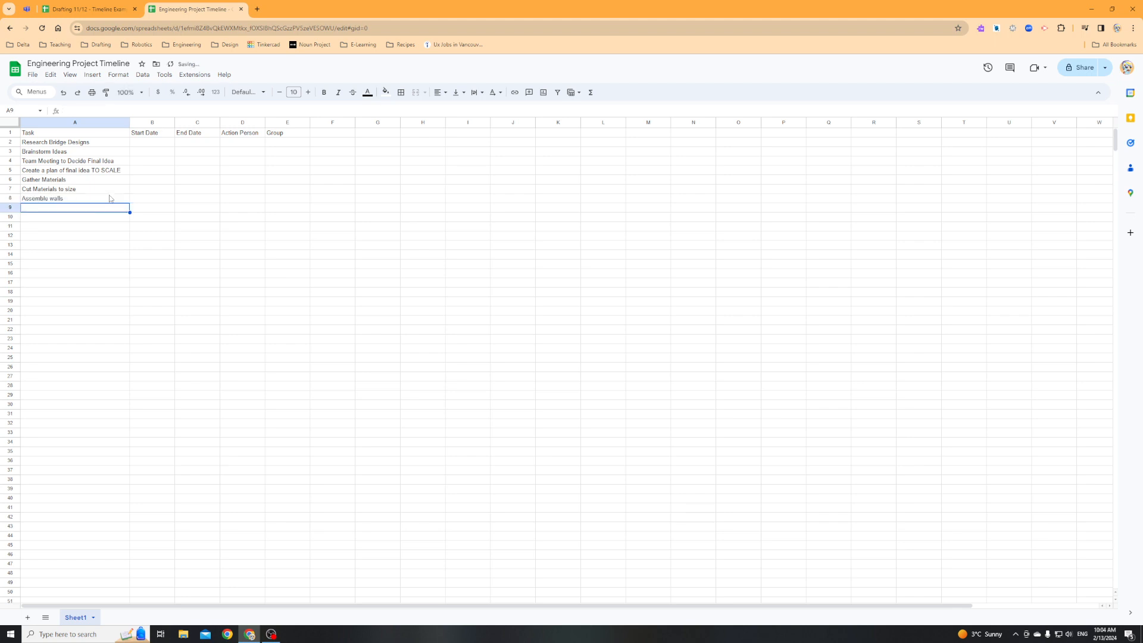
# - Enter the task "Join walls together to make bridge" in A9
pyautogui.write('A')
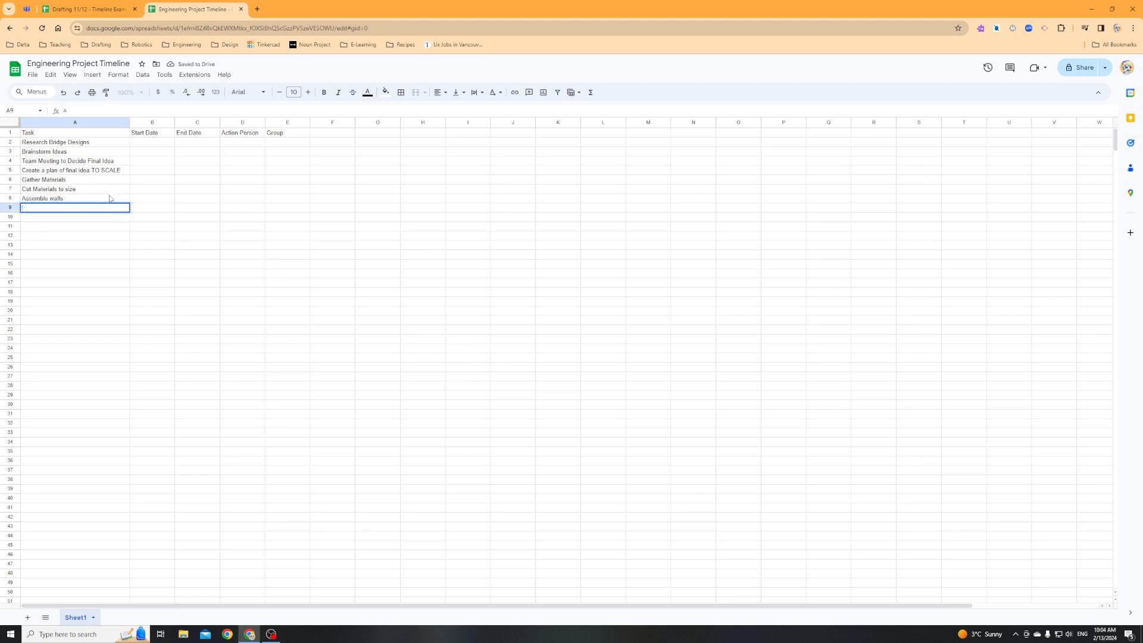
pyautogui.write('oin walls together to make bridge')
pyautogui.press('Return')
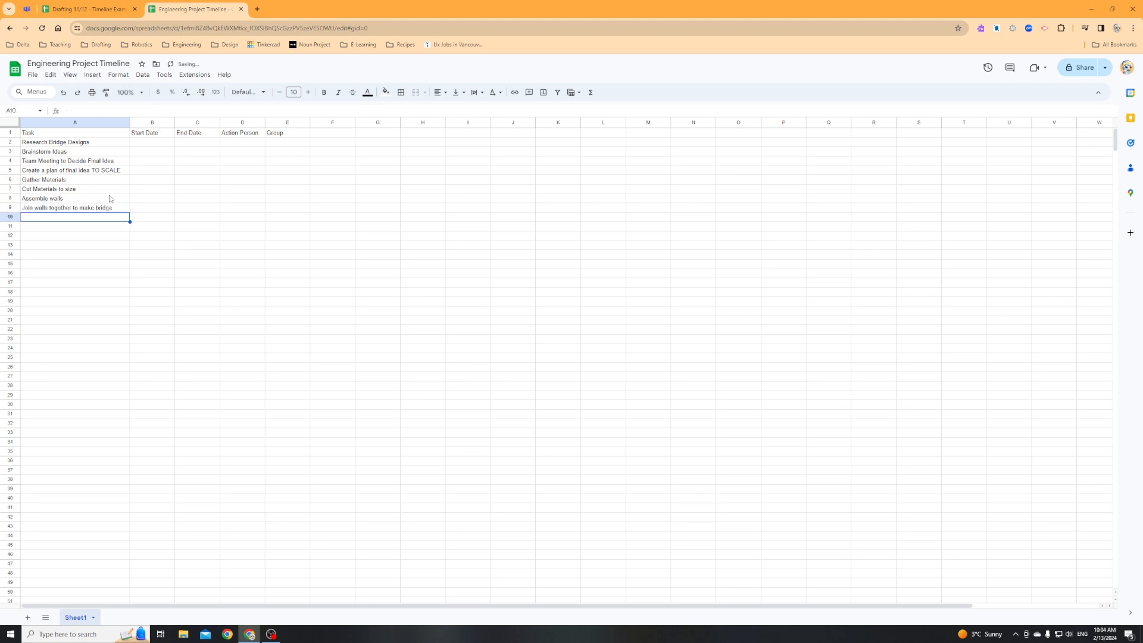
# - Review the tasks in column A up to A2 and return to the empty cell A10
pyautogui.press('Up')
pyautogui.press('Up')
pyautogui.press('Up')
pyautogui.press('Up')
pyautogui.press('Up')
pyautogui.press('Up')
pyautogui.press('Up')
pyautogui.press('Up')
pyautogui.press('Up')
pyautogui.press('Down')
pyautogui.press('Down')
pyautogui.press('Down')
pyautogui.press('Down')
pyautogui.press('Down')
pyautogui.press('Down')
pyautogui.press('Down')
pyautogui.press('Down')
pyautogui.press('Down')
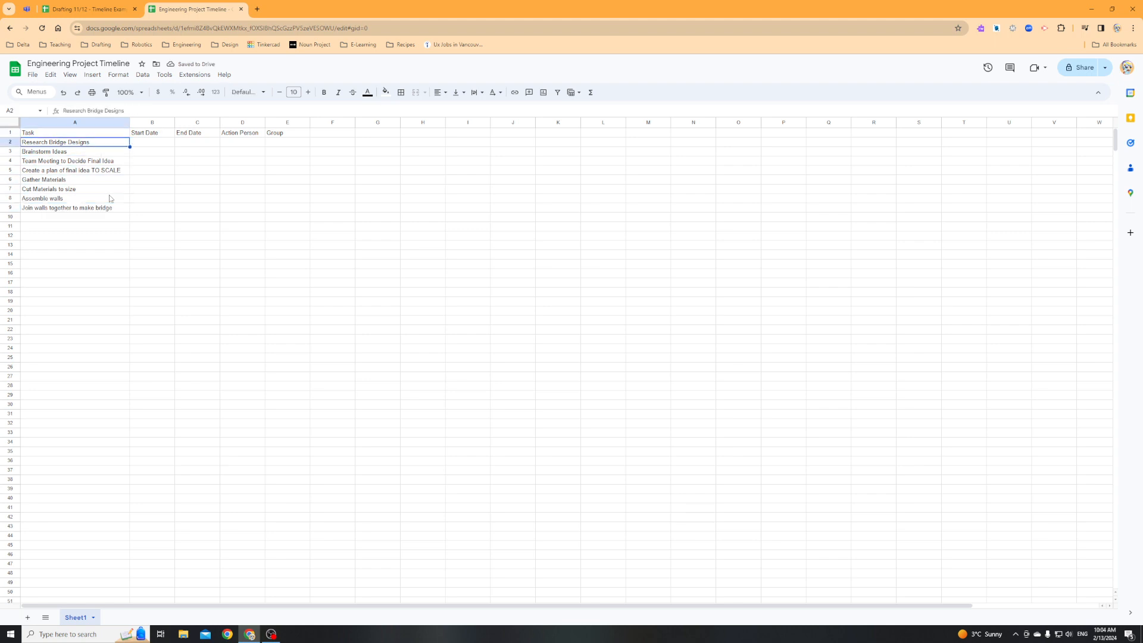
# - Enter the tasks "Test the Bridge" in A10 and "Make improvements" in A11
pyautogui.write('Test ')
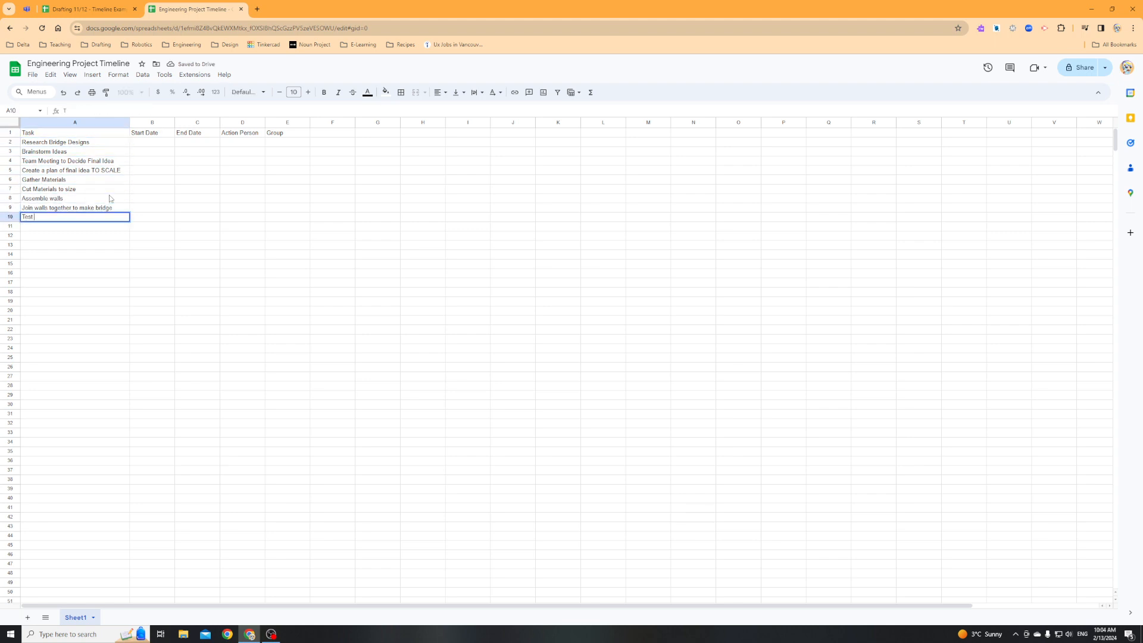
pyautogui.write('the Bridge')
pyautogui.press('Return')
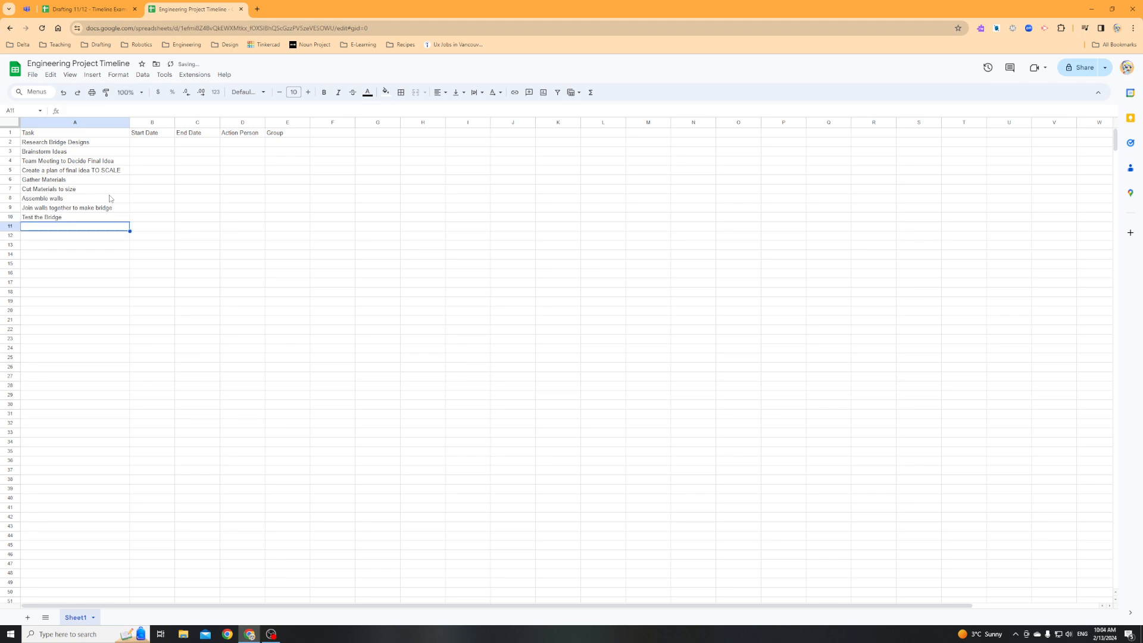
pyautogui.write('IM')
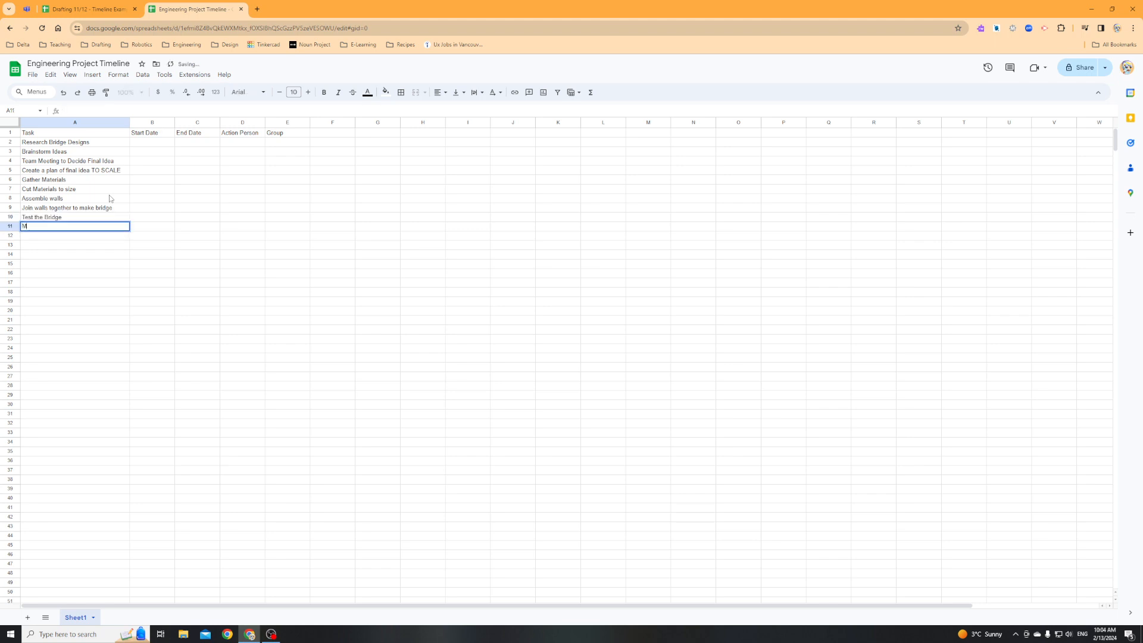
pyautogui.write('ake improvements')
pyautogui.press('Return')
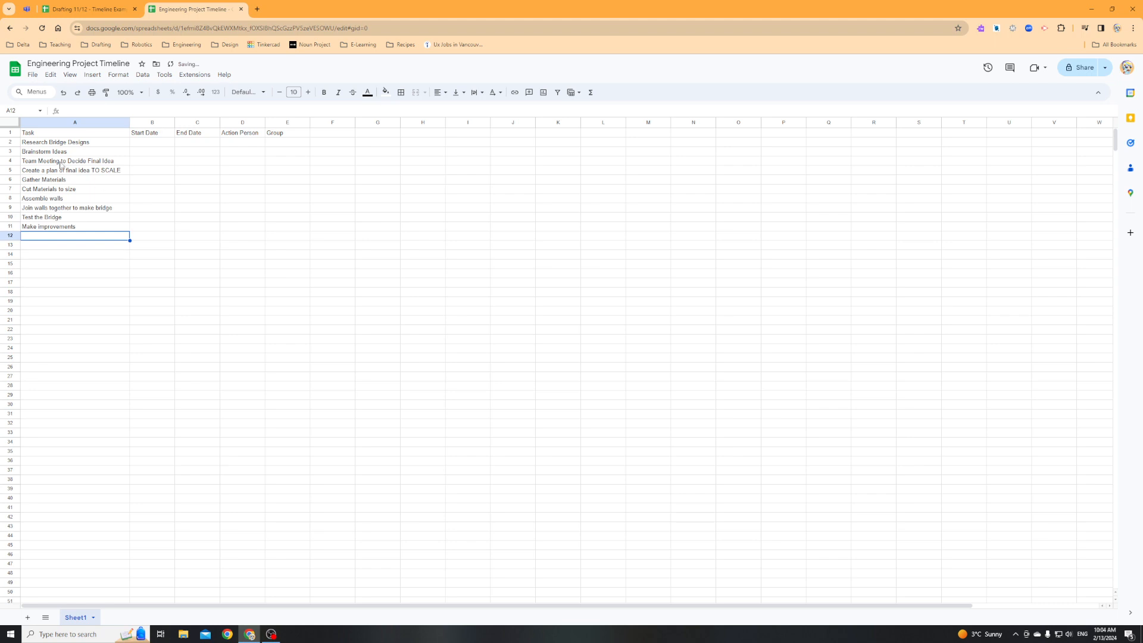
# - Apply the Date number format to the start and end date cells B2:C11
pyautogui.click(160, 143)
pyautogui.moveTo(154, 230); pyautogui.dragTo(182, 141)
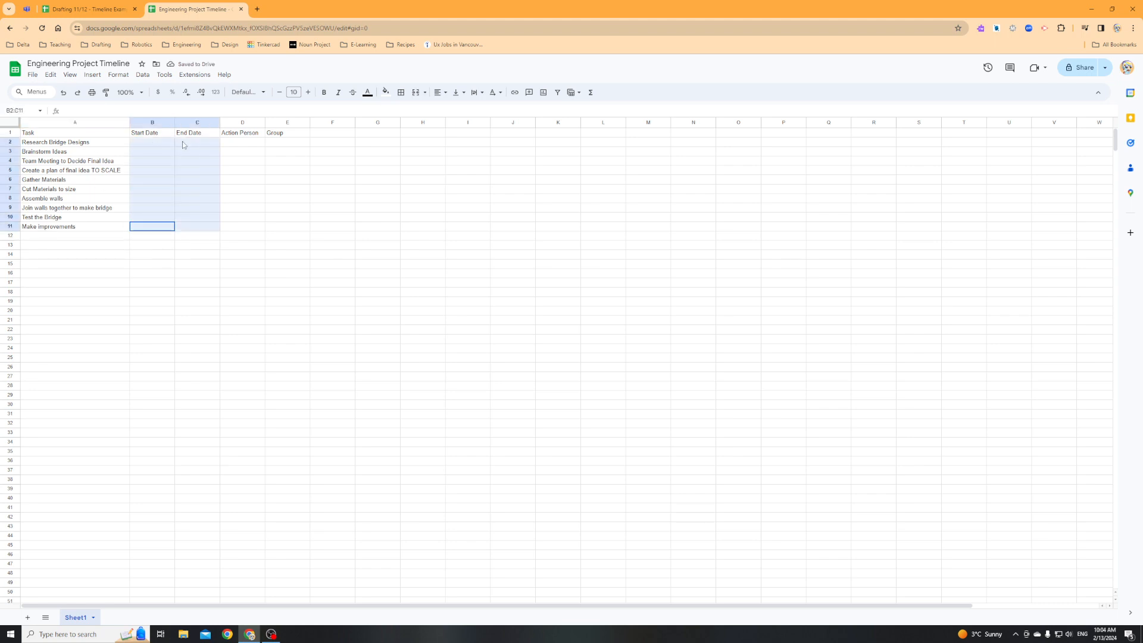
pyautogui.click(170, 187)
pyautogui.click(158, 144)
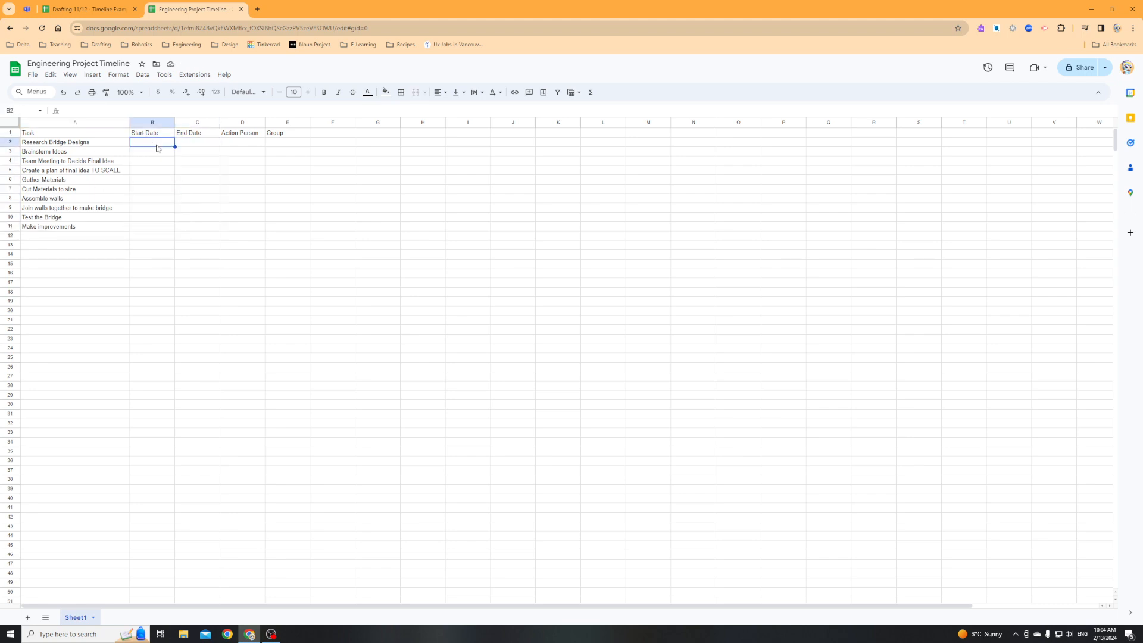
pyautogui.keyDown('shift'); pyautogui.click(197, 237); pyautogui.keyUp('shift')
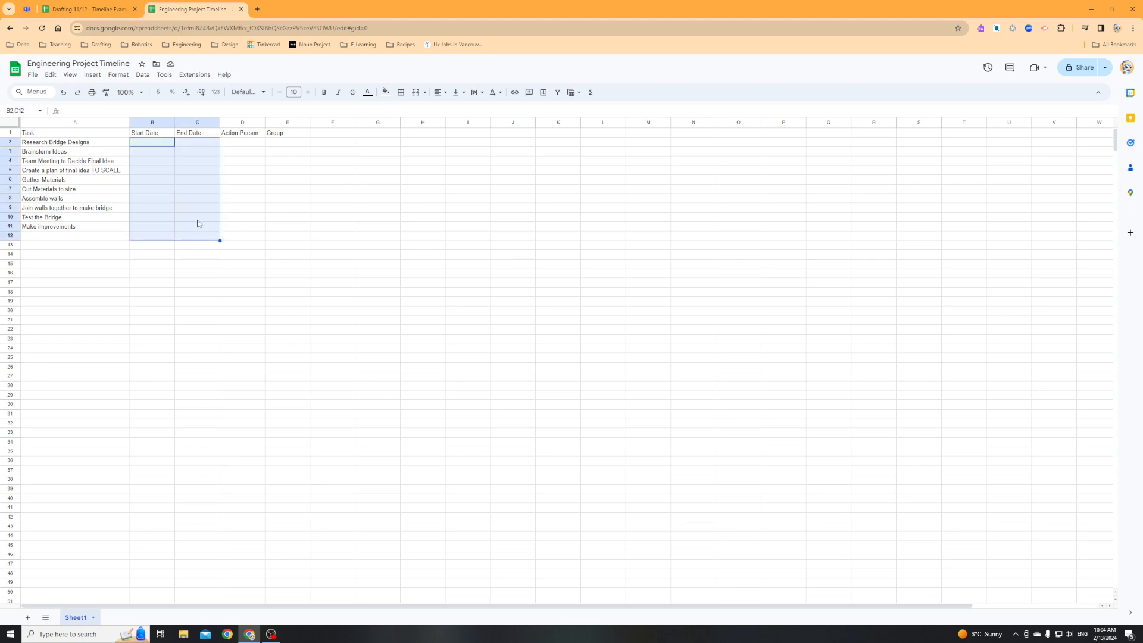
pyautogui.keyDown('shift'); pyautogui.click(198, 225); pyautogui.keyUp('shift')
pyautogui.click(124, 77)
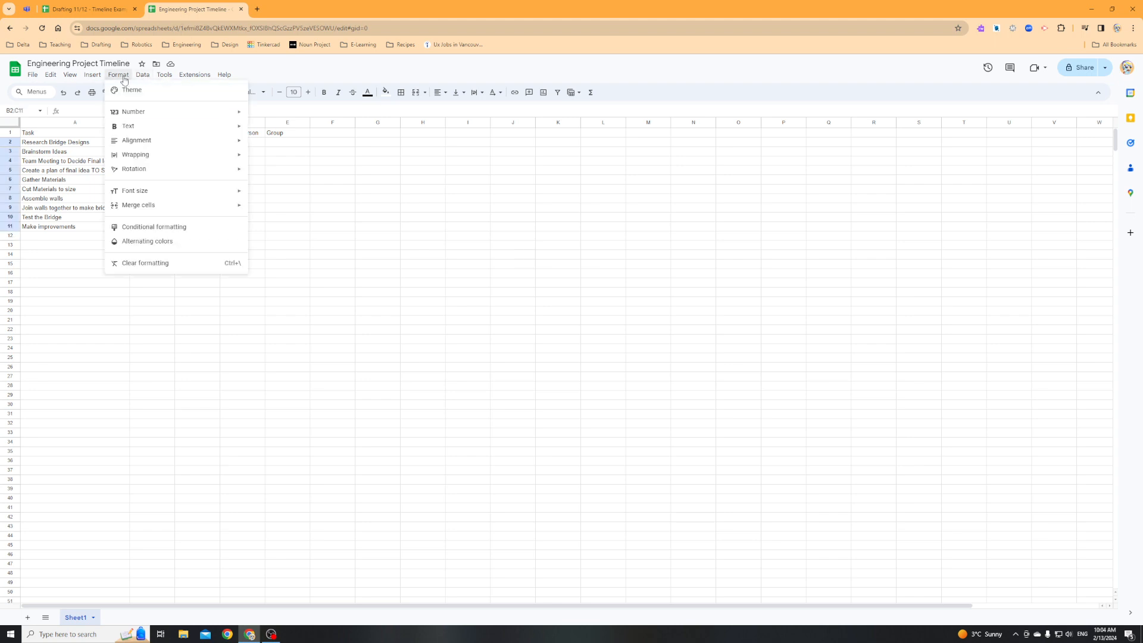
pyautogui.moveTo(153, 114)
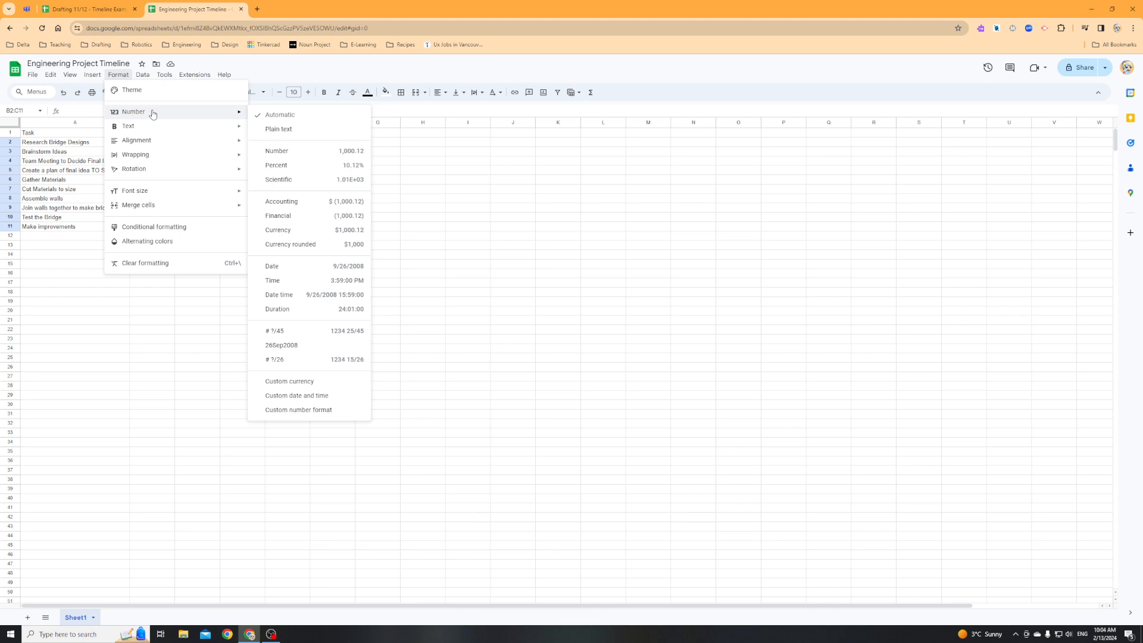
pyautogui.click(281, 266)
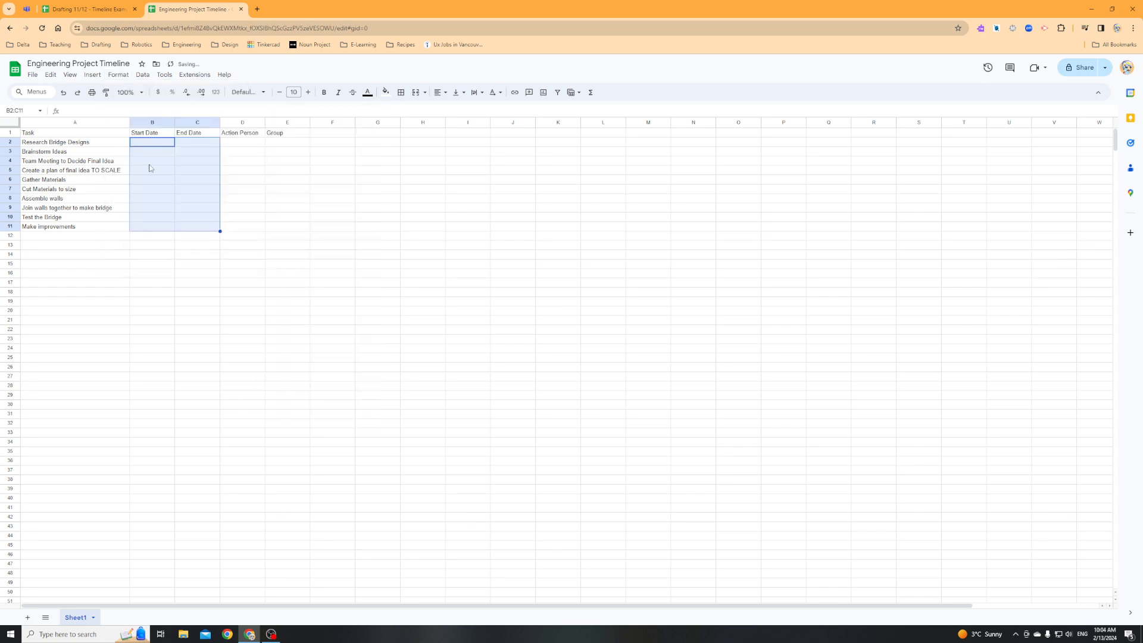
# - Select the range B2:C12 under the Start Date and End Date headers
pyautogui.click(151, 145)
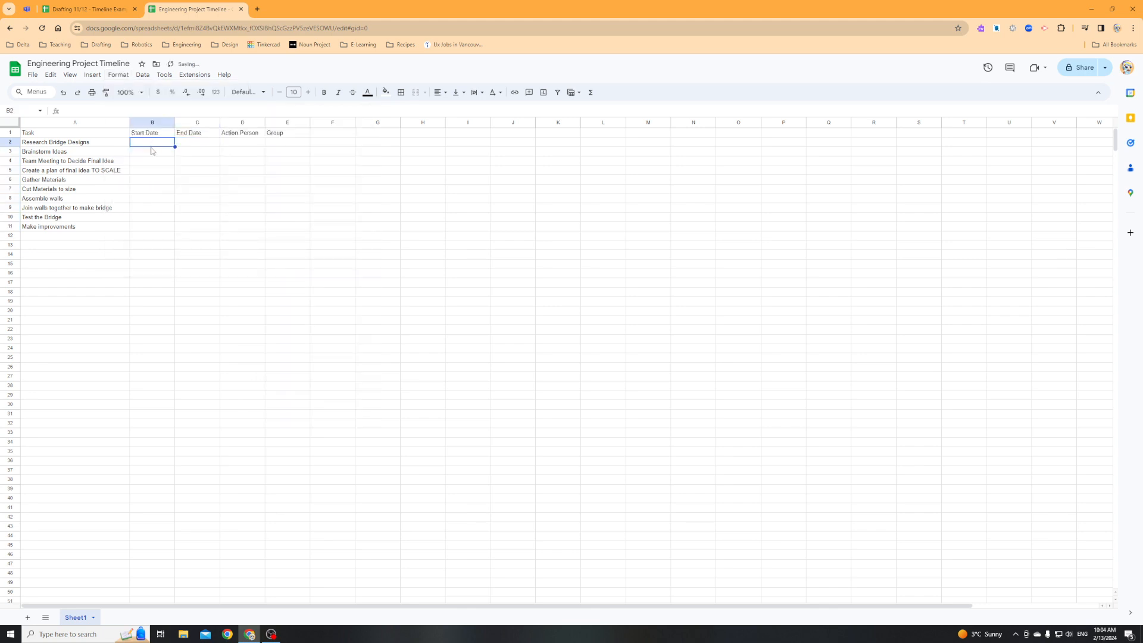
pyautogui.click(202, 148)
pyautogui.click(157, 146)
pyautogui.keyDown('shift'); pyautogui.click(197, 238); pyautogui.keyUp('shift')
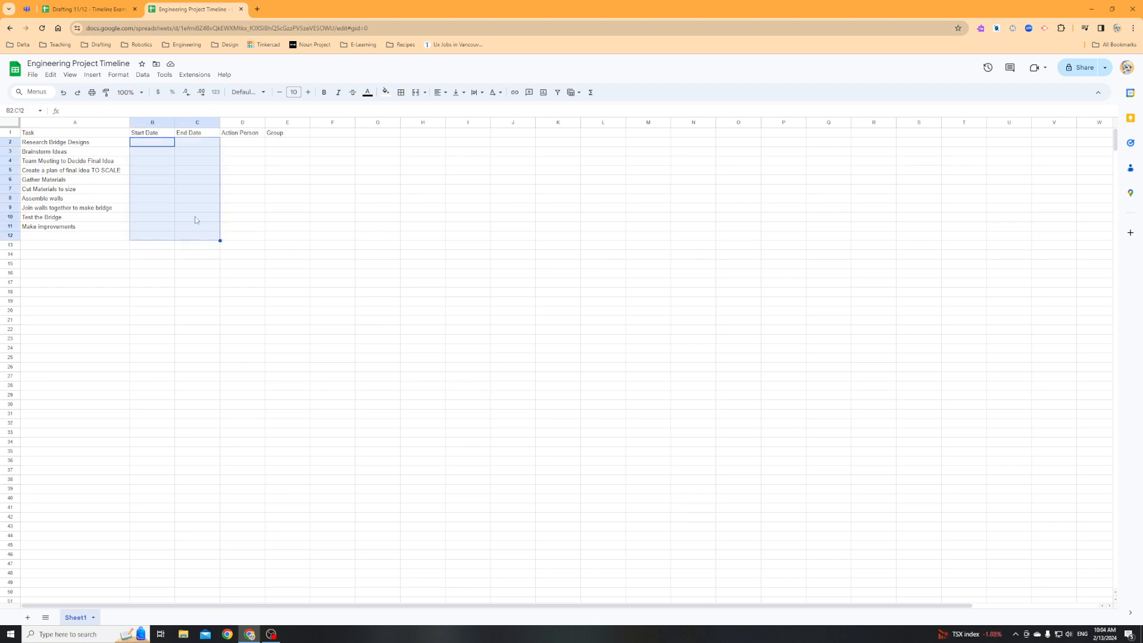
pyautogui.click(143, 75)
pyautogui.moveTo(119, 75)
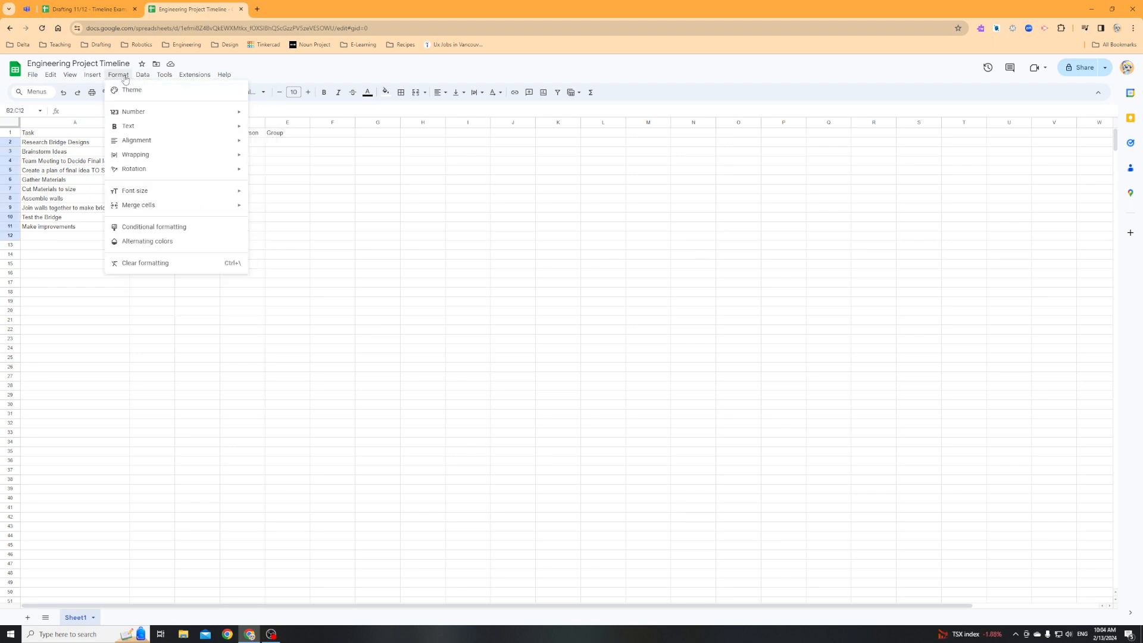
pyautogui.click(173, 226)
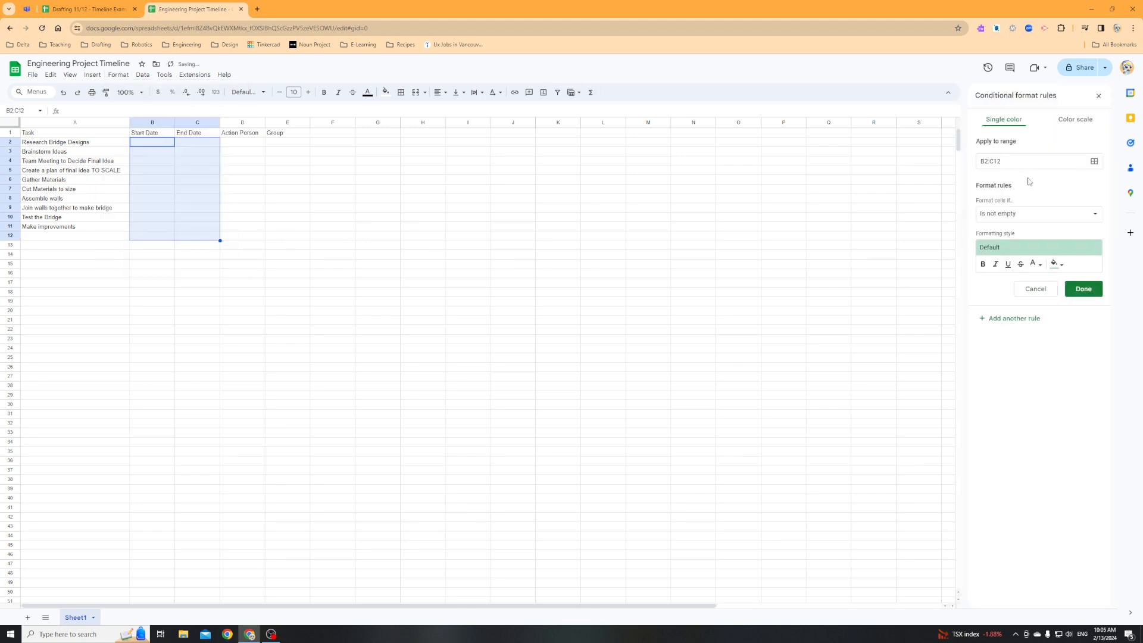
pyautogui.click(1098, 96)
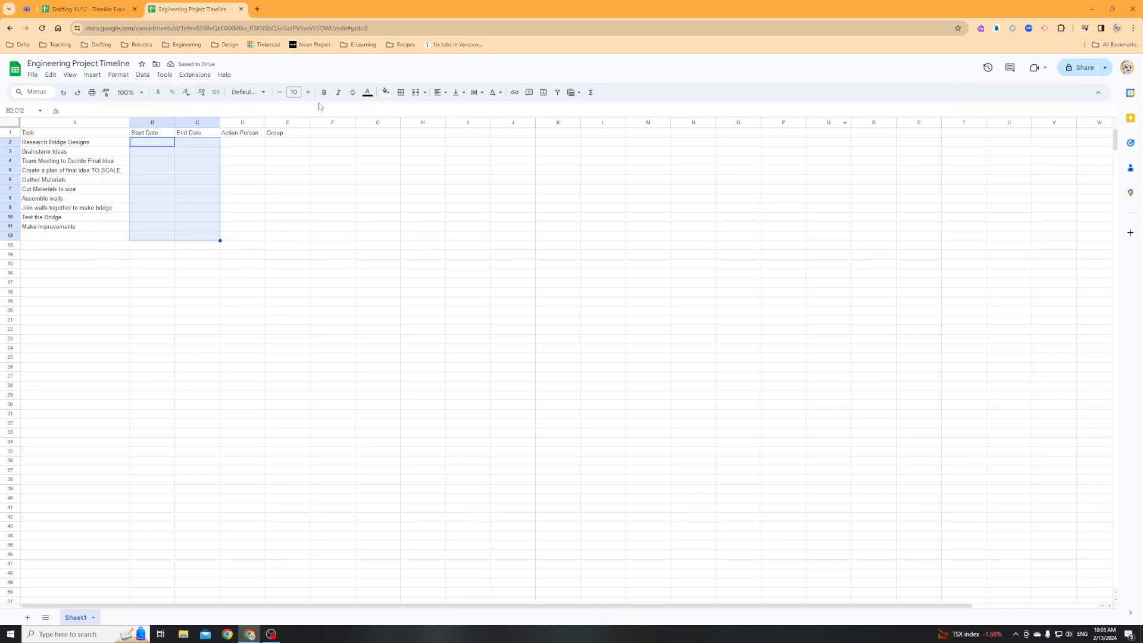
# - Add a data validation rule to B2:C12 with the criterion "Is valid date"
pyautogui.click(142, 75)
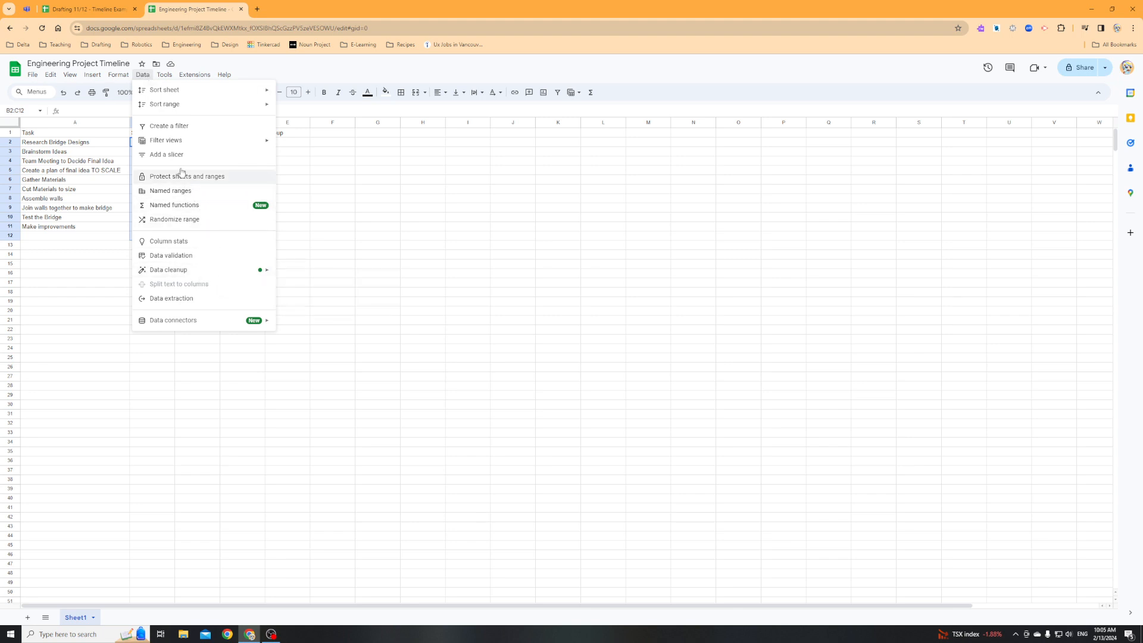
pyautogui.moveTo(170, 143)
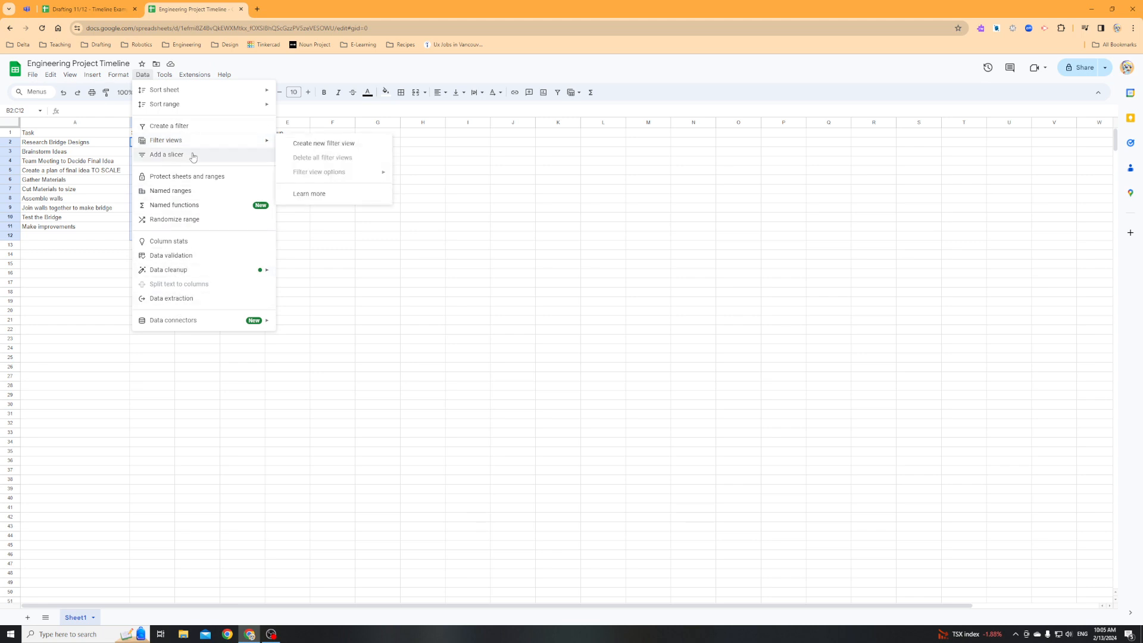
pyautogui.moveTo(115, 77)
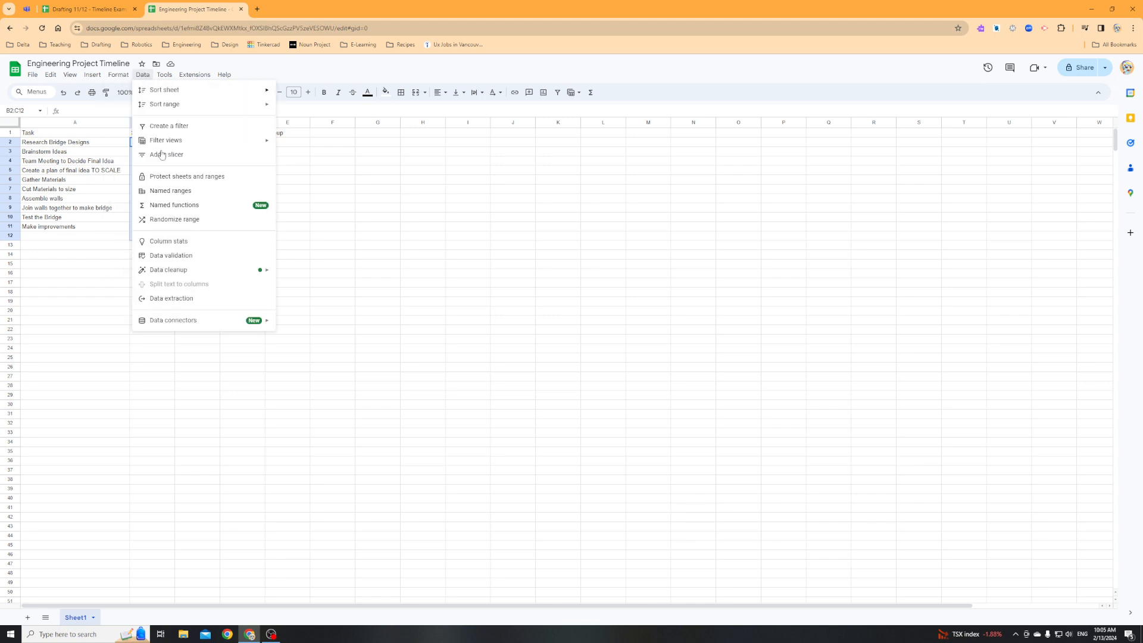
pyautogui.click(176, 255)
pyautogui.click(1064, 128)
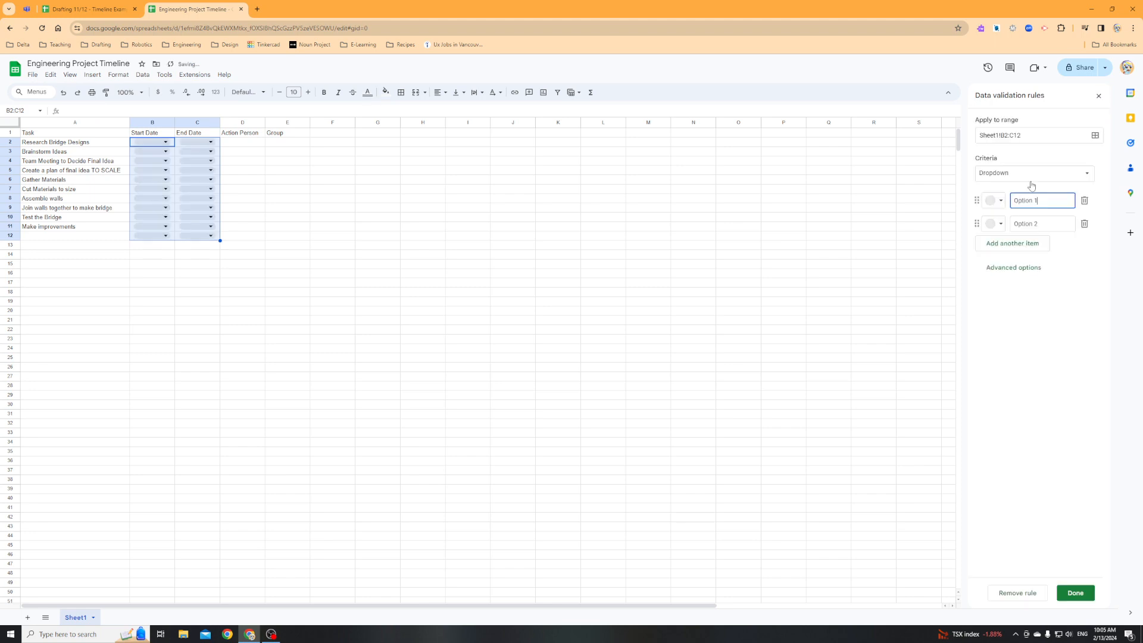
pyautogui.click(1063, 177)
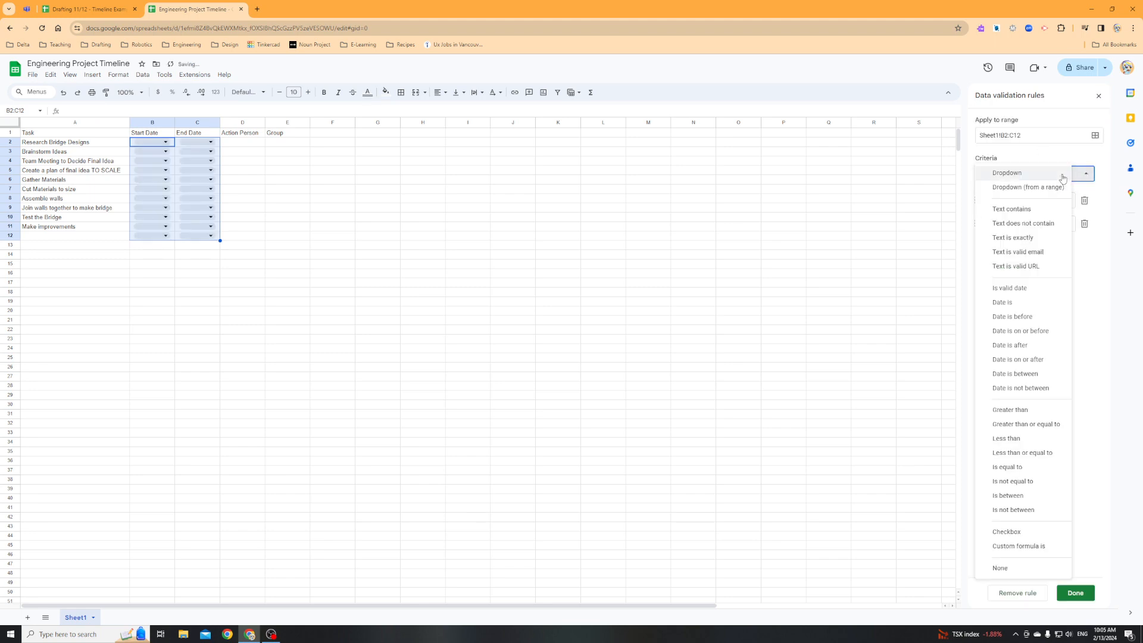
pyautogui.click(1027, 289)
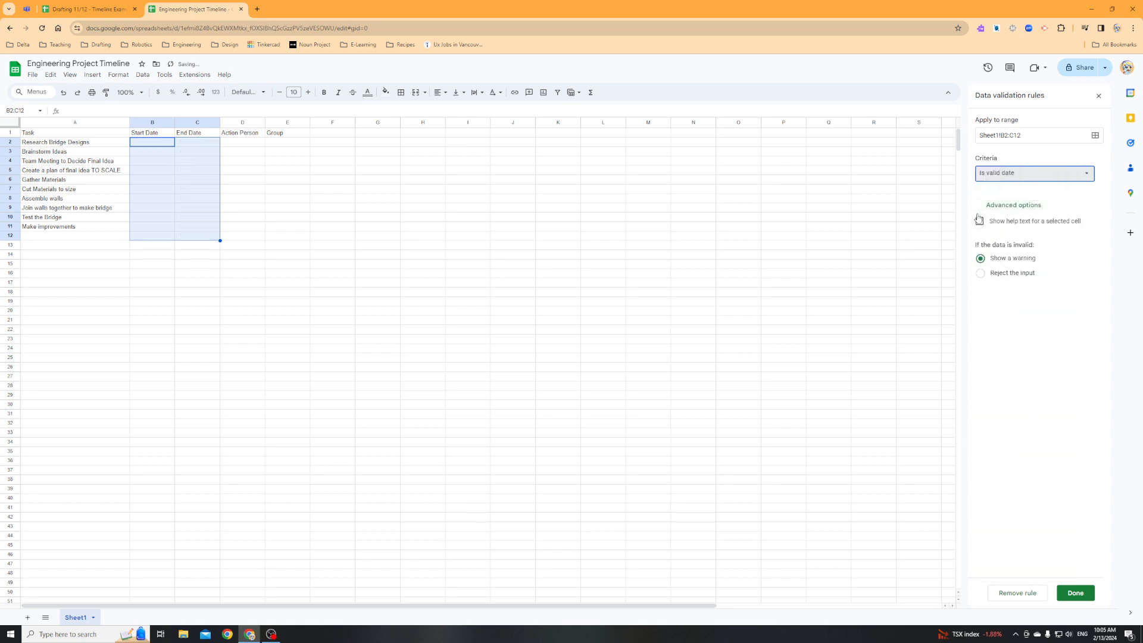
pyautogui.click(1075, 593)
pyautogui.click(350, 265)
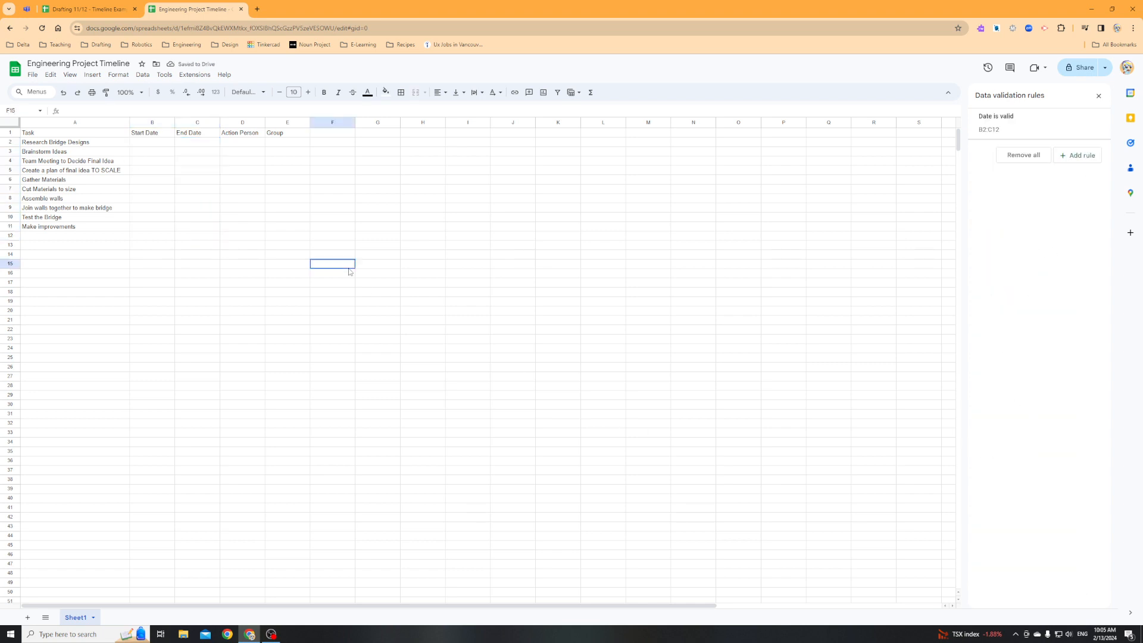
# - Check the calendar date picker in the Start Date and End Date cells of the first few tasks
pyautogui.doubleClick(158, 143)
pyautogui.click(195, 143)
pyautogui.doubleClick(195, 142)
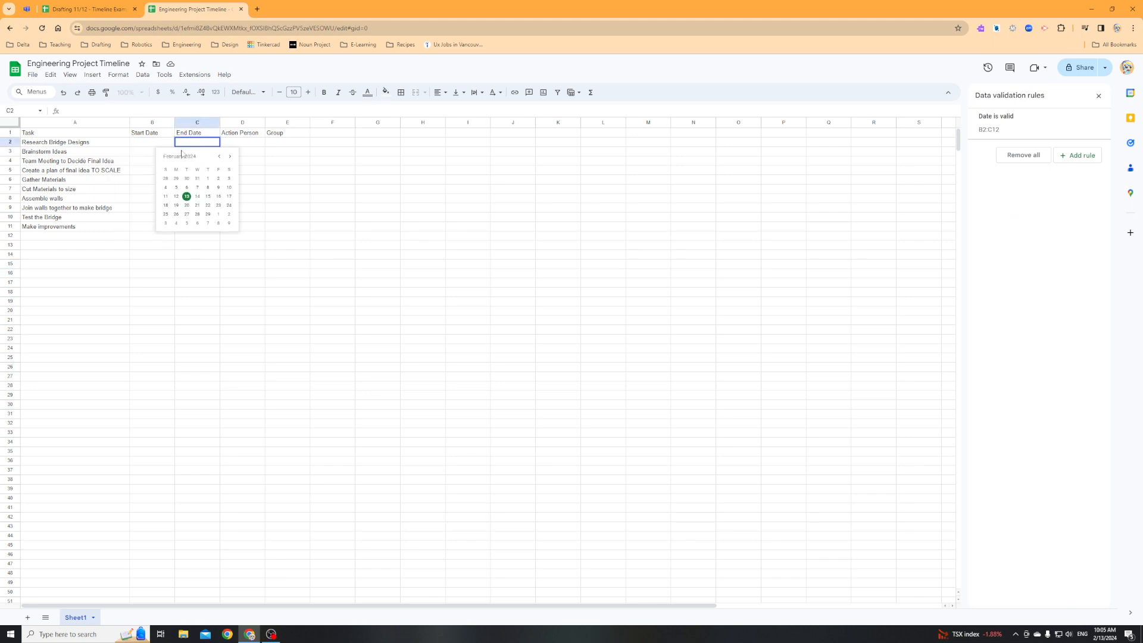
pyautogui.doubleClick(146, 153)
pyautogui.doubleClick(195, 155)
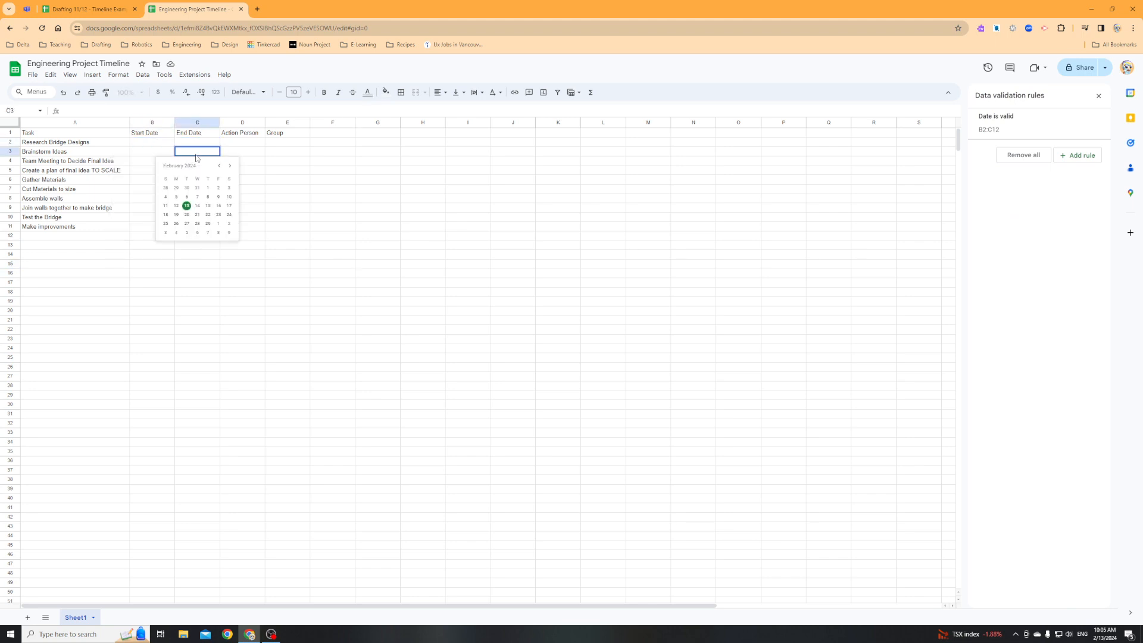
pyautogui.doubleClick(149, 163)
pyautogui.click(194, 163)
pyautogui.click(158, 146)
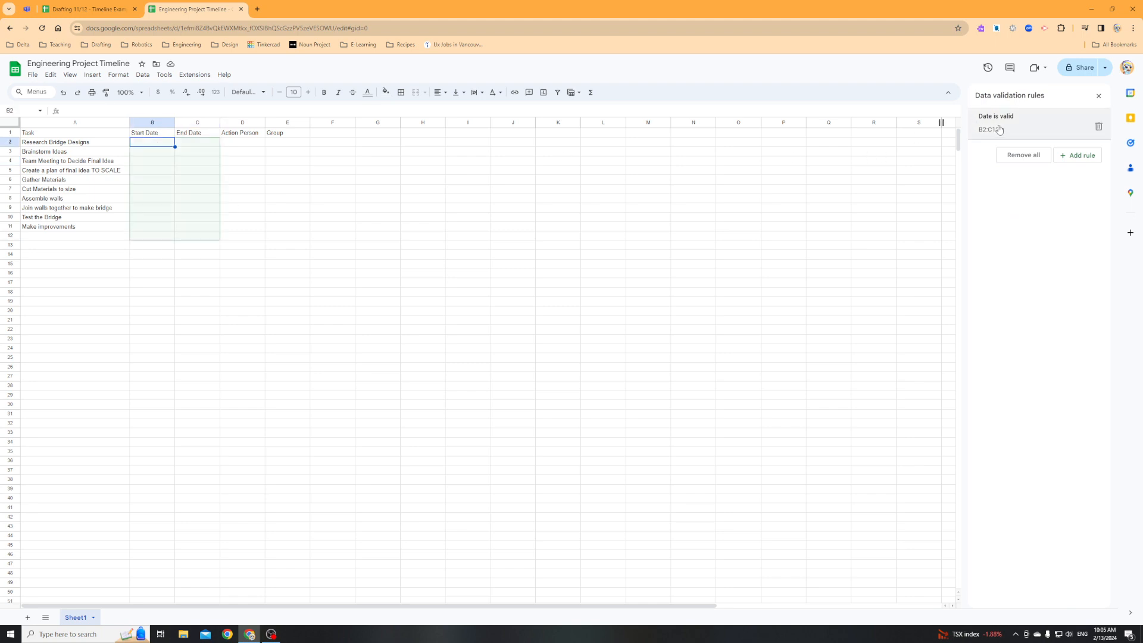
pyautogui.doubleClick(165, 142)
pyautogui.doubleClick(194, 142)
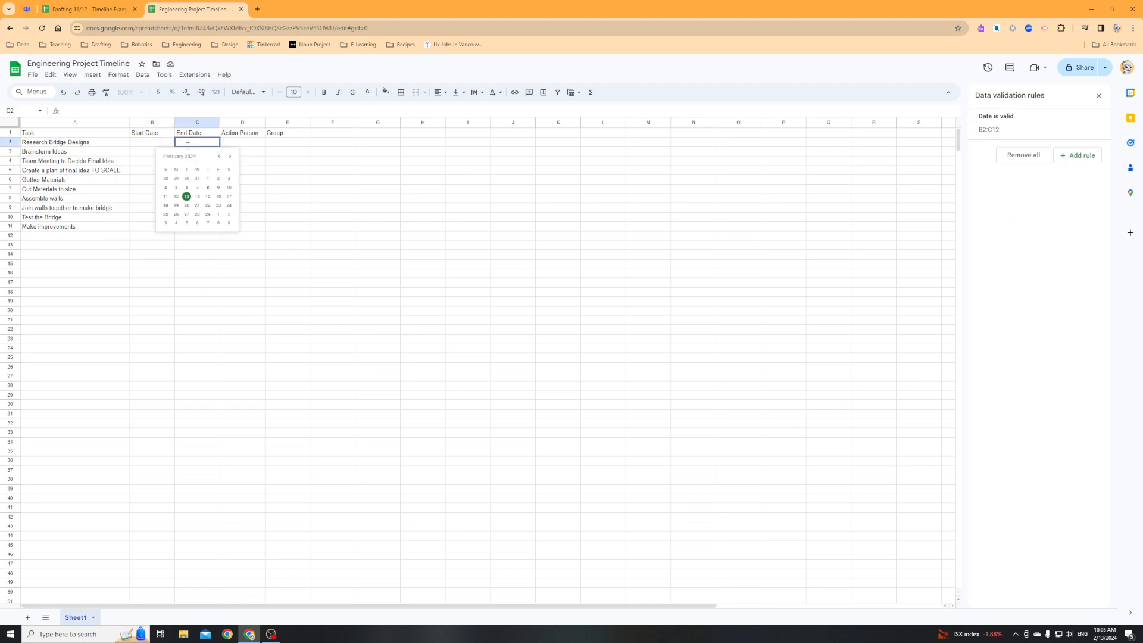
pyautogui.click(151, 145)
# - Fill the header row cells A1:E1 with light grey
pyautogui.click(109, 136)
pyautogui.moveTo(111, 137); pyautogui.dragTo(270, 133)
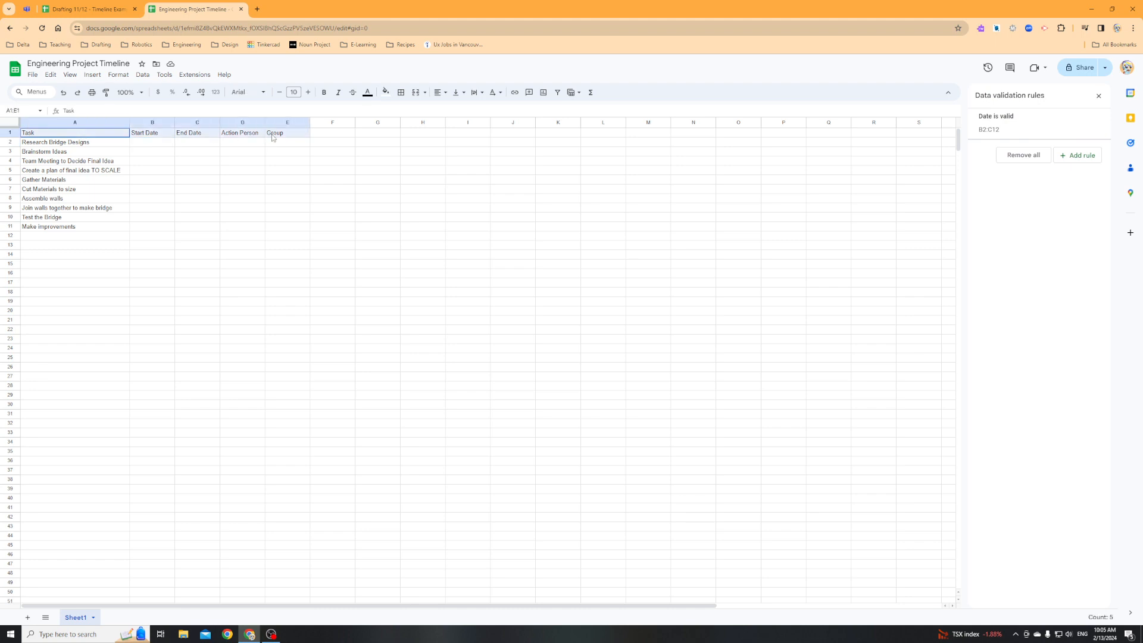
pyautogui.click(386, 91)
pyautogui.click(456, 127)
pyautogui.click(229, 171)
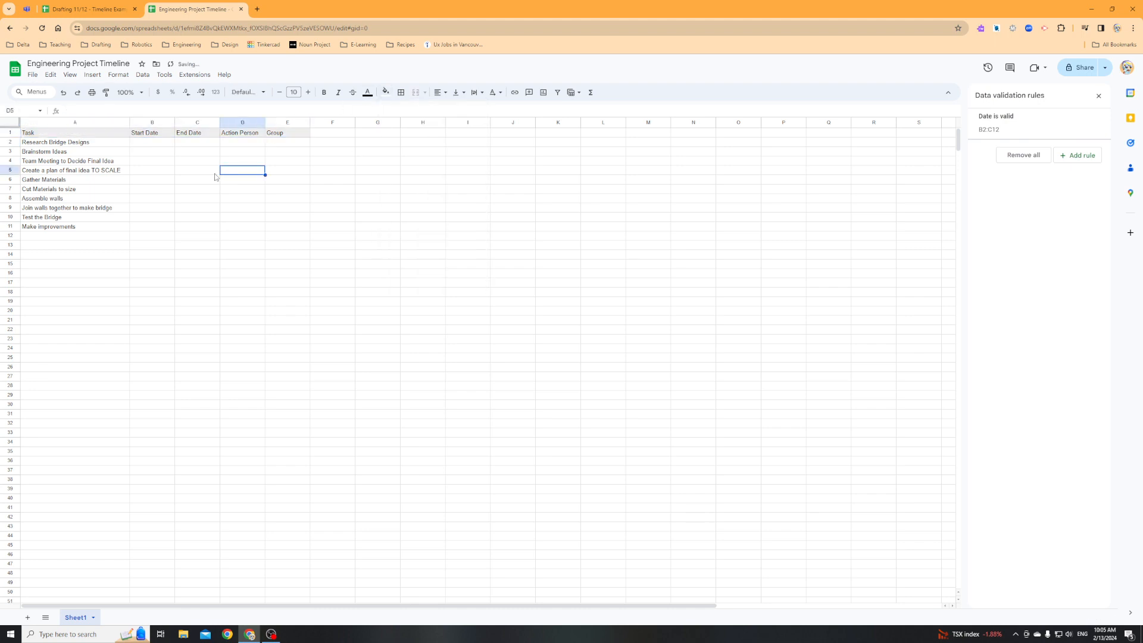
pyautogui.click(143, 143)
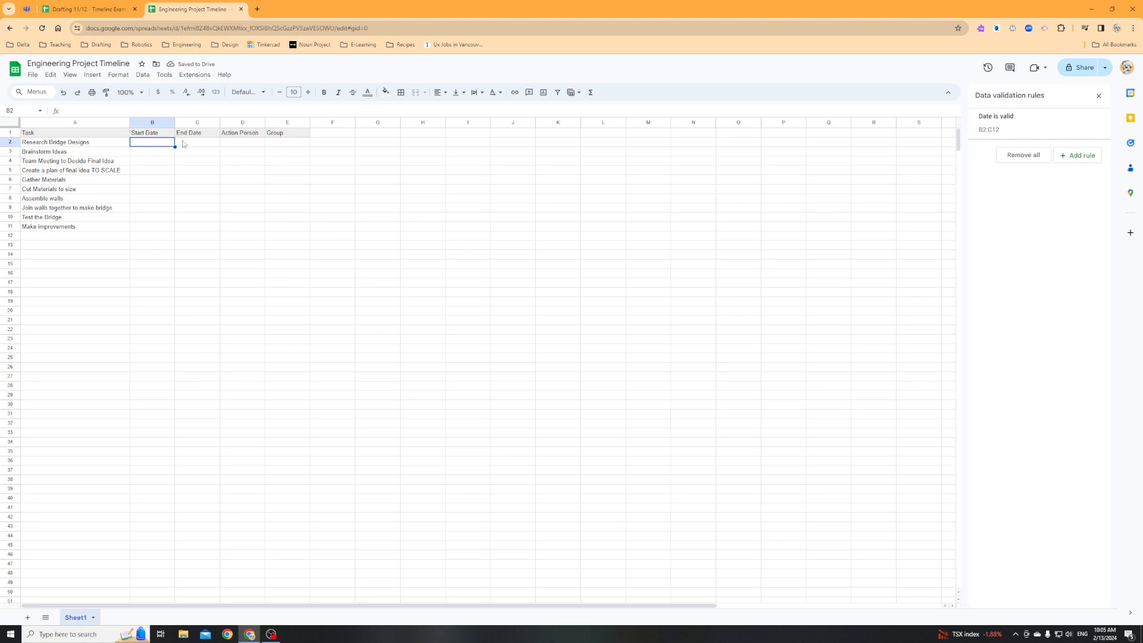
# - Set the Research Bridge Designs task to start on 2/13/2024 and end on 2/15/2024
pyautogui.doubleClick(148, 144)
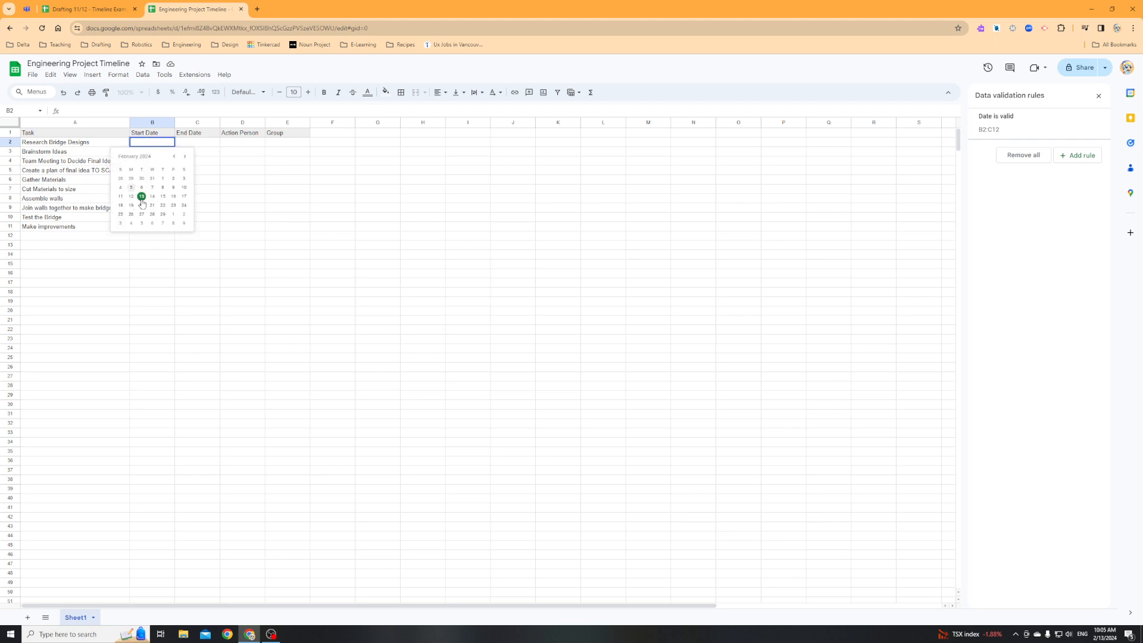
pyautogui.click(142, 196)
pyautogui.doubleClick(194, 143)
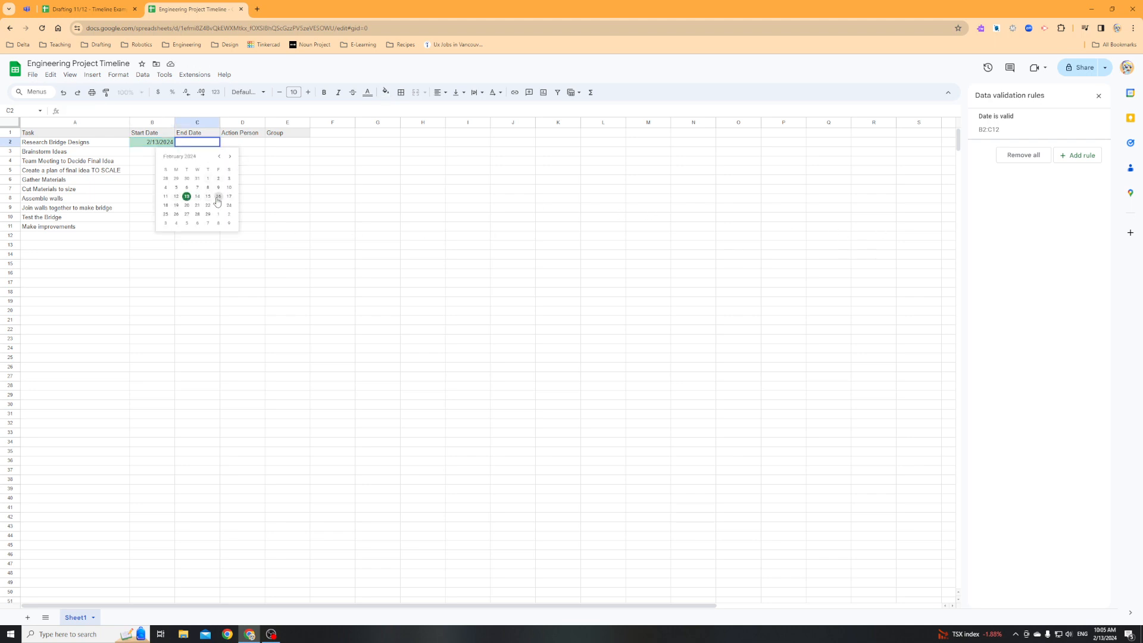
pyautogui.click(208, 197)
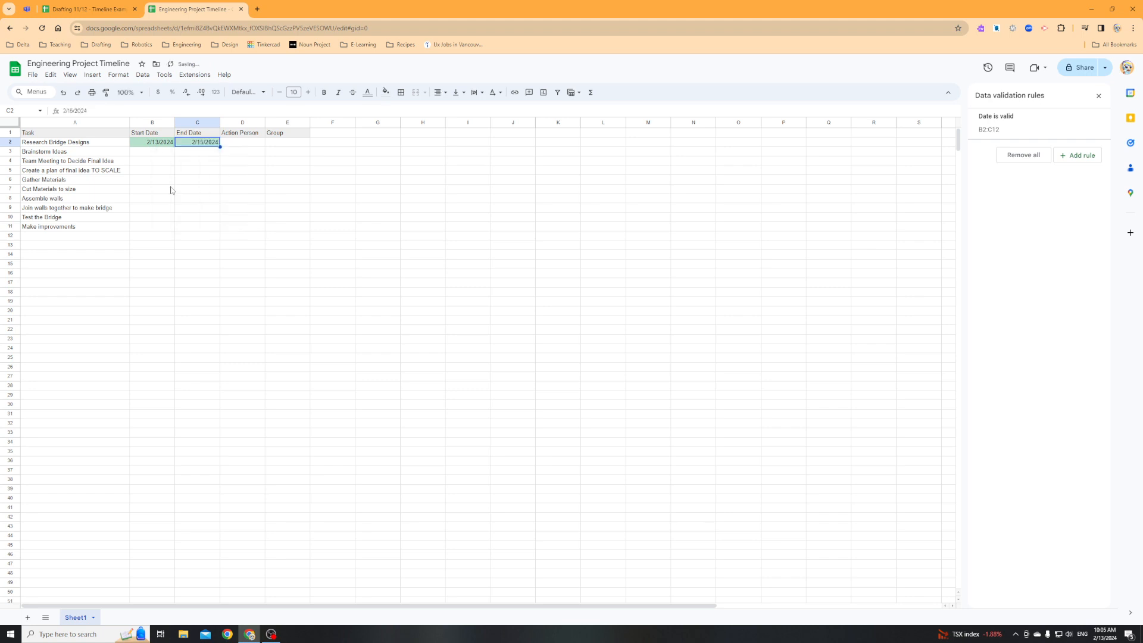
# - Set the Brainstorm Ideas task to start on 2/14/2024 and end on 2/19/2024
pyautogui.doubleClick(148, 153)
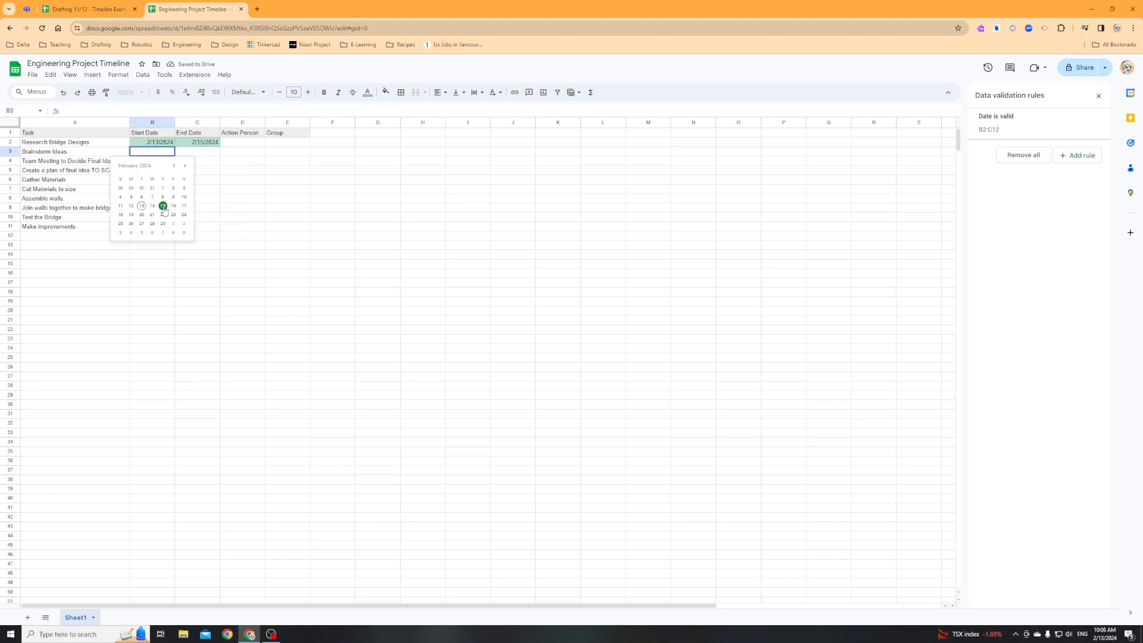
pyautogui.click(163, 207)
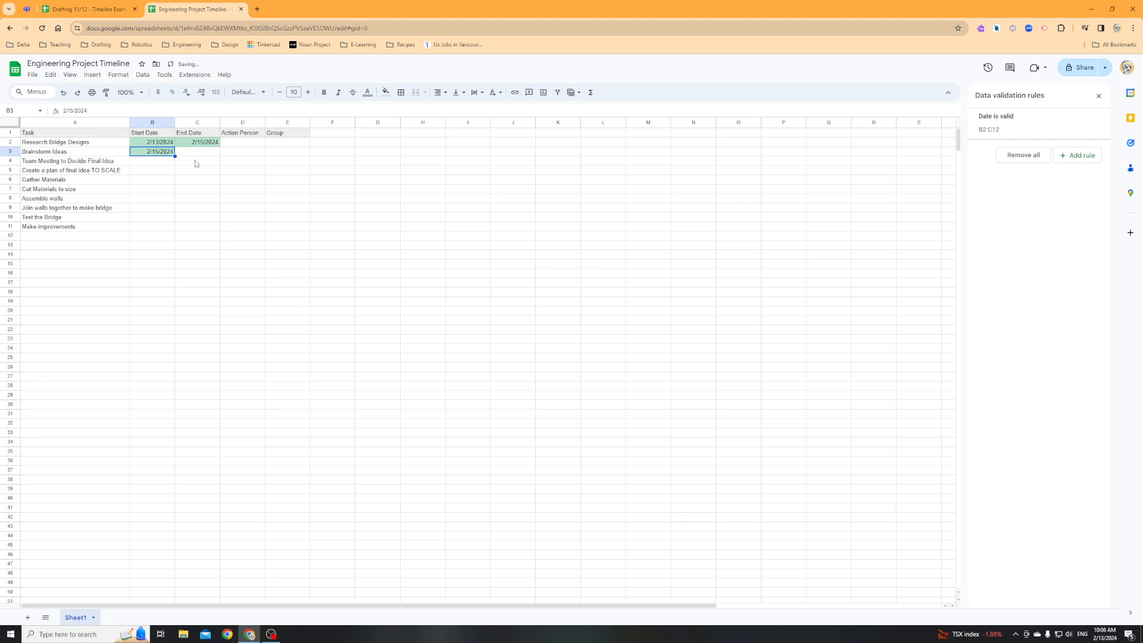
pyautogui.doubleClick(157, 153)
pyautogui.click(152, 207)
pyautogui.doubleClick(188, 156)
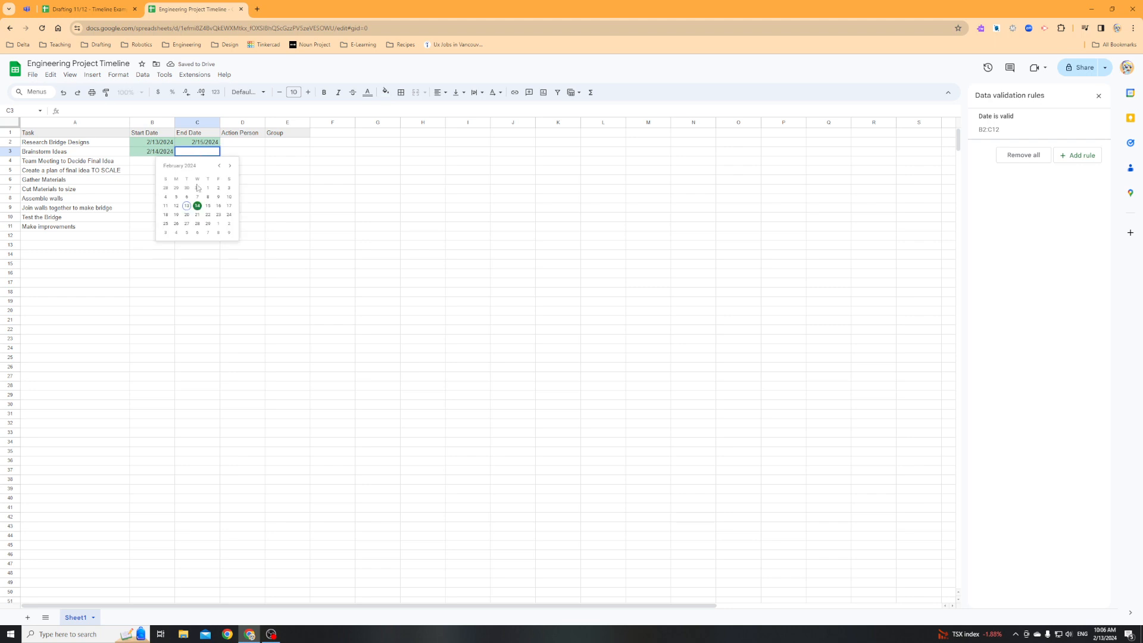
pyautogui.click(177, 215)
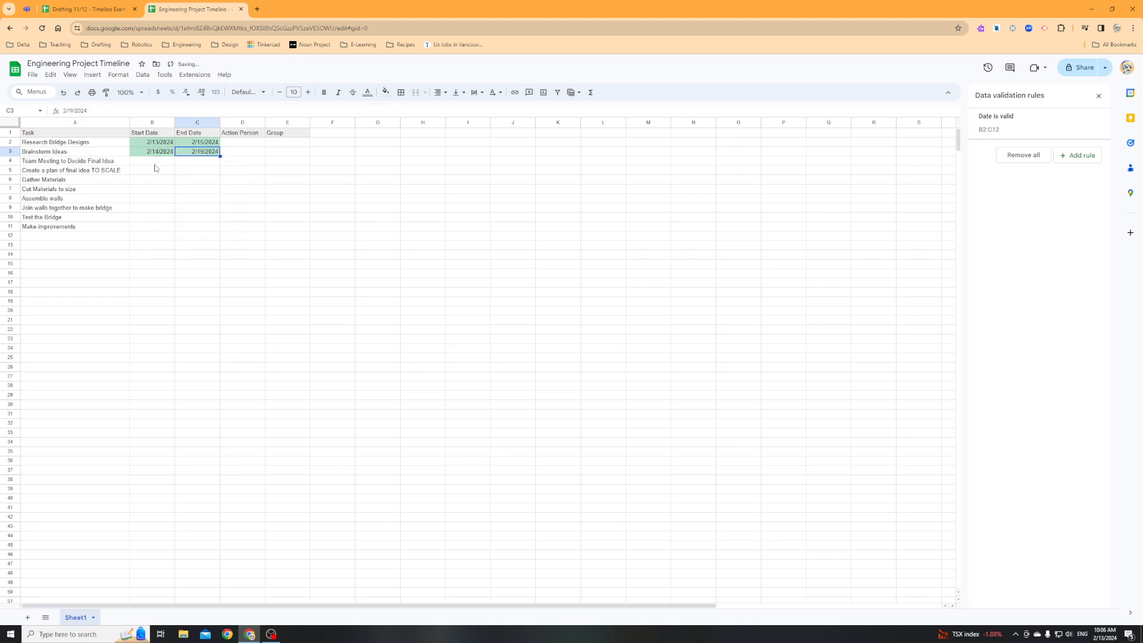
# - Set both the start and end date of the Team Meeting to Decide Final Idea task to 2/20/2024
pyautogui.doubleClick(154, 161)
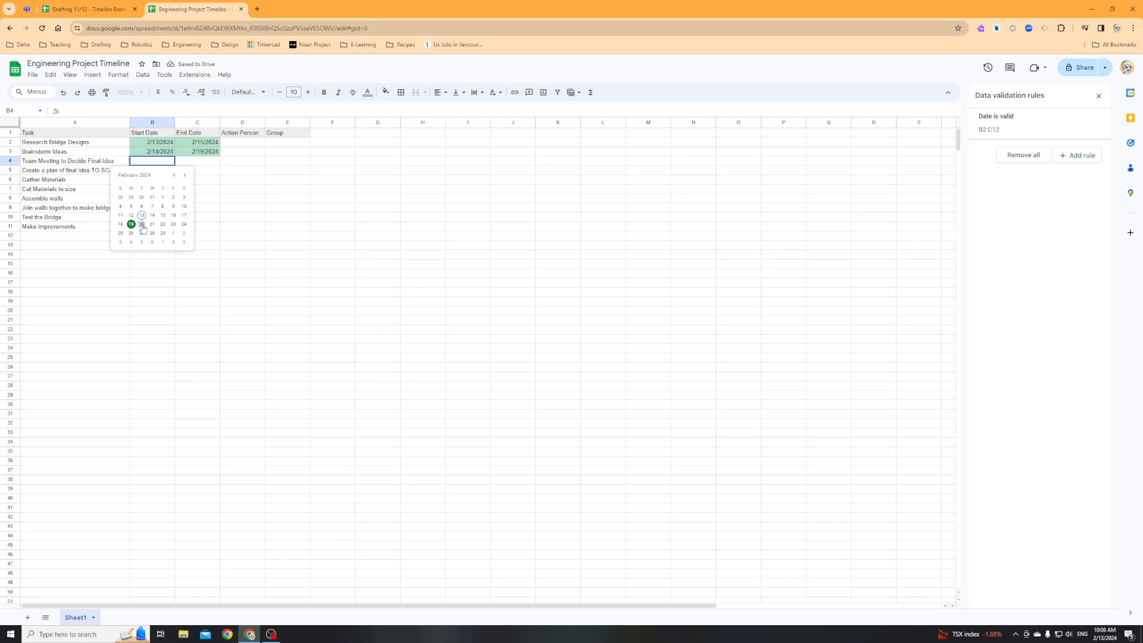
pyautogui.click(142, 224)
pyautogui.doubleClick(184, 162)
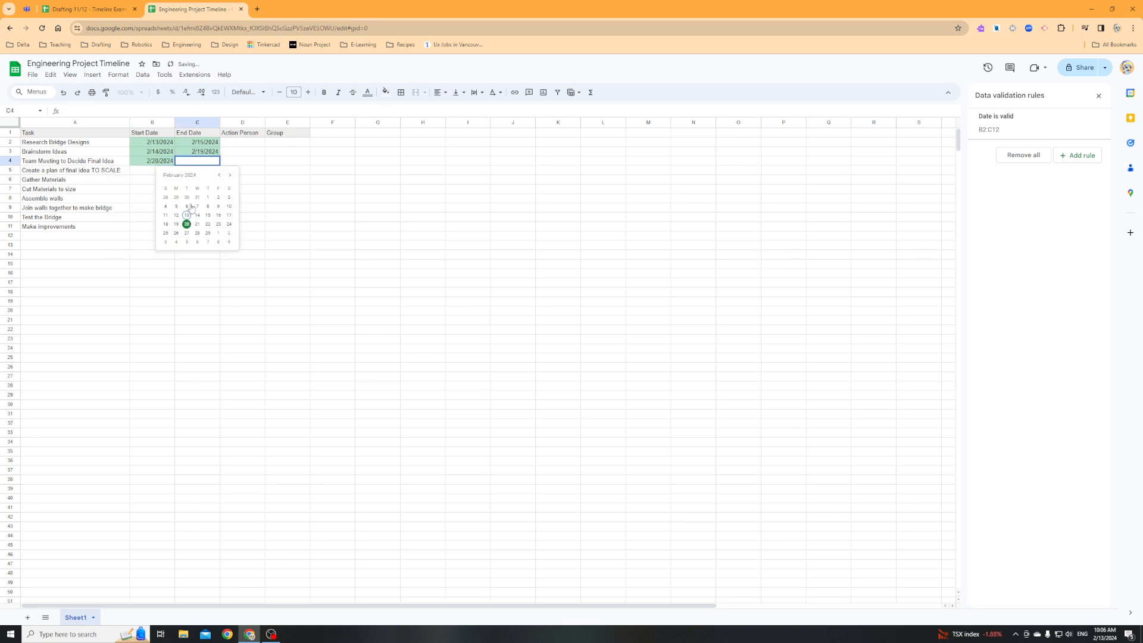
pyautogui.click(186, 224)
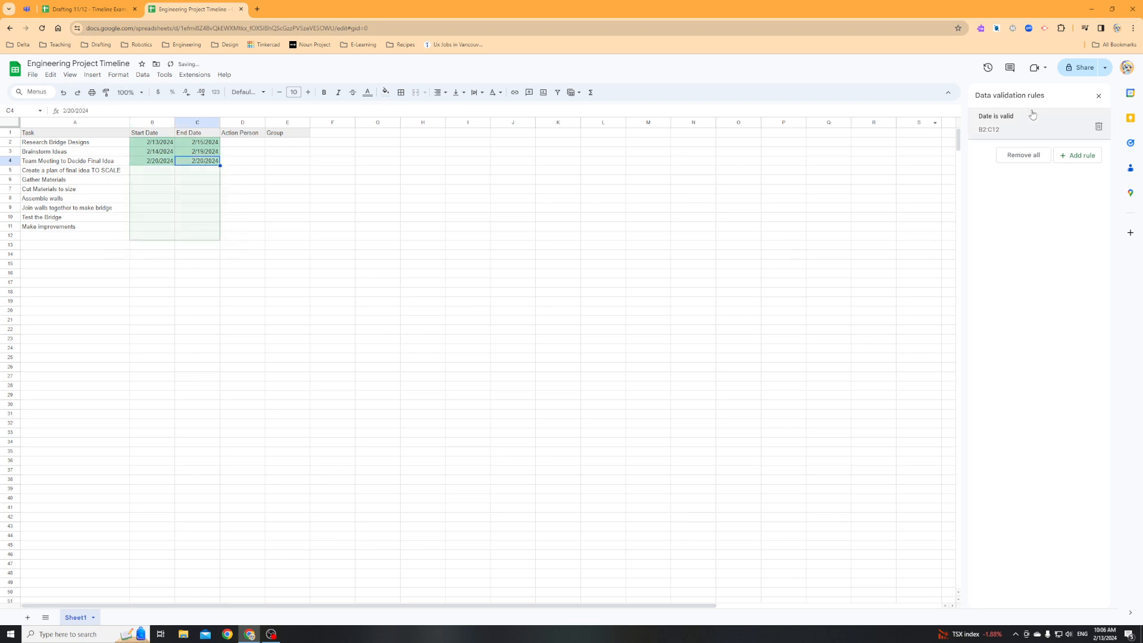
# - Delete the conditional formatting rule that colours the date cells B2:C11
pyautogui.moveTo(150, 142); pyautogui.dragTo(192, 230)
pyautogui.click(143, 74)
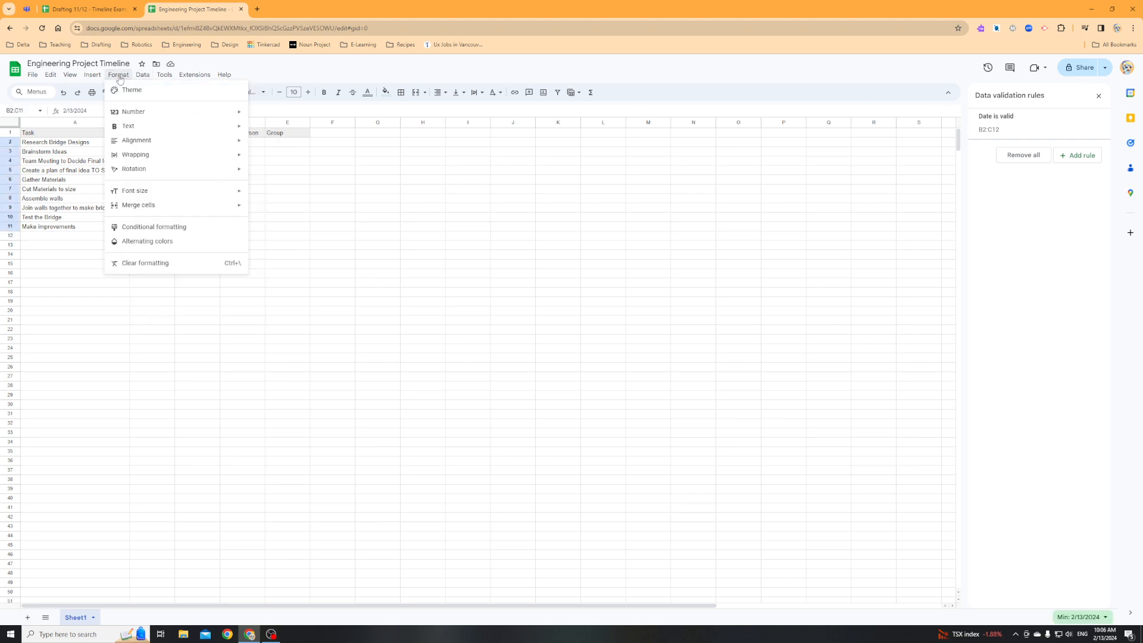
pyautogui.moveTo(118, 74)
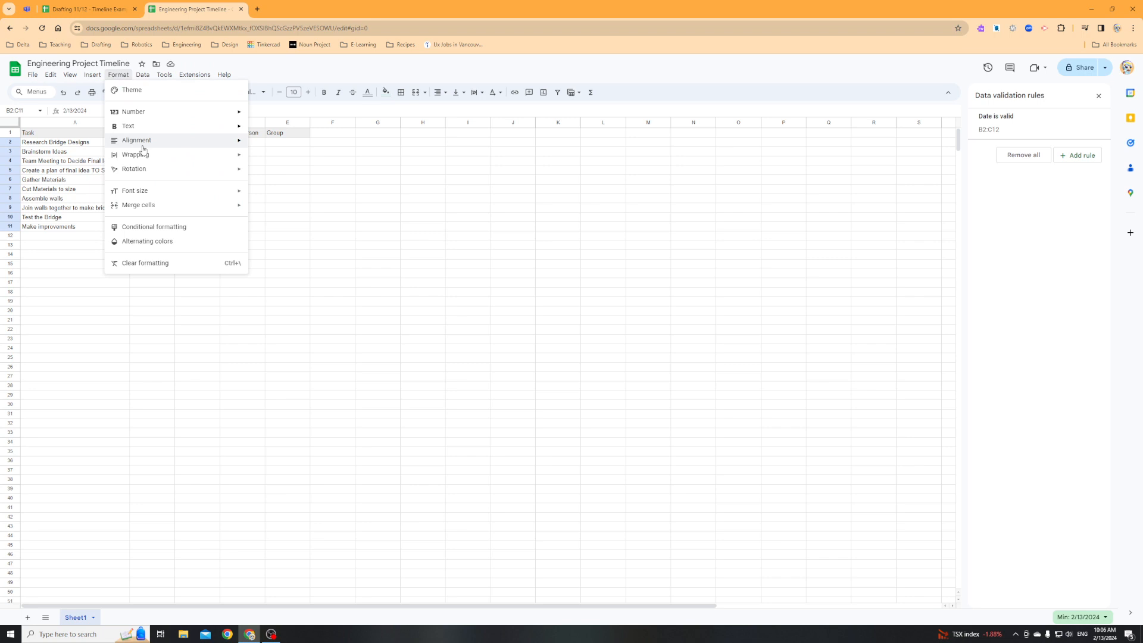
pyautogui.click(154, 226)
pyautogui.click(1086, 128)
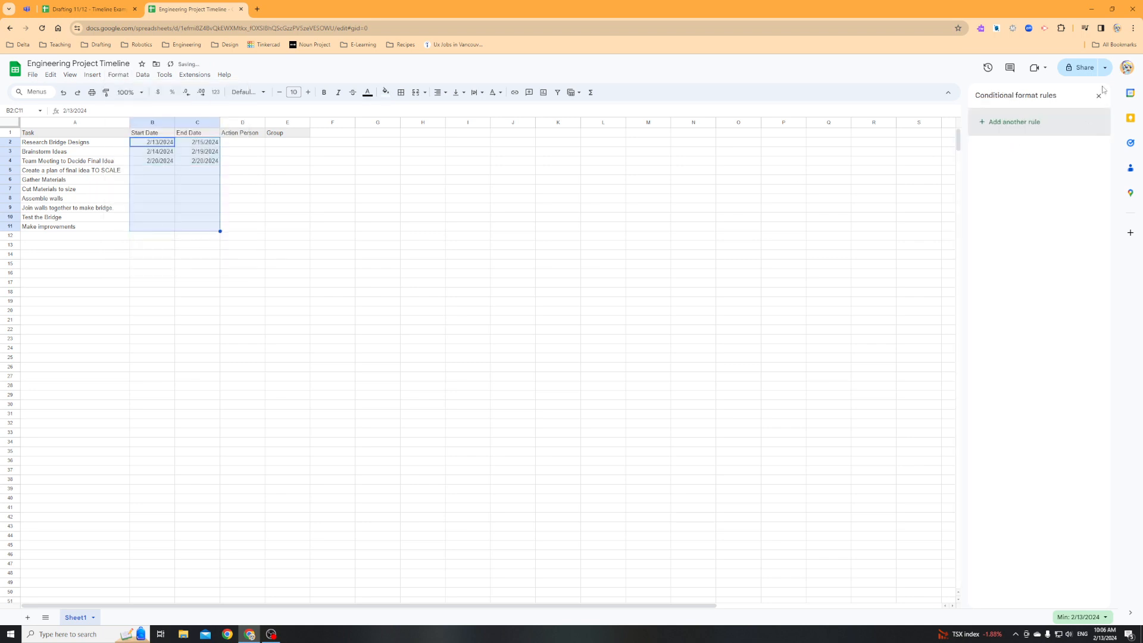
pyautogui.click(1099, 96)
pyautogui.click(335, 205)
# - Set the Create a plan of final idea TO SCALE task to start on 2/20/2024 and end on 2/22/2024
pyautogui.click(156, 172)
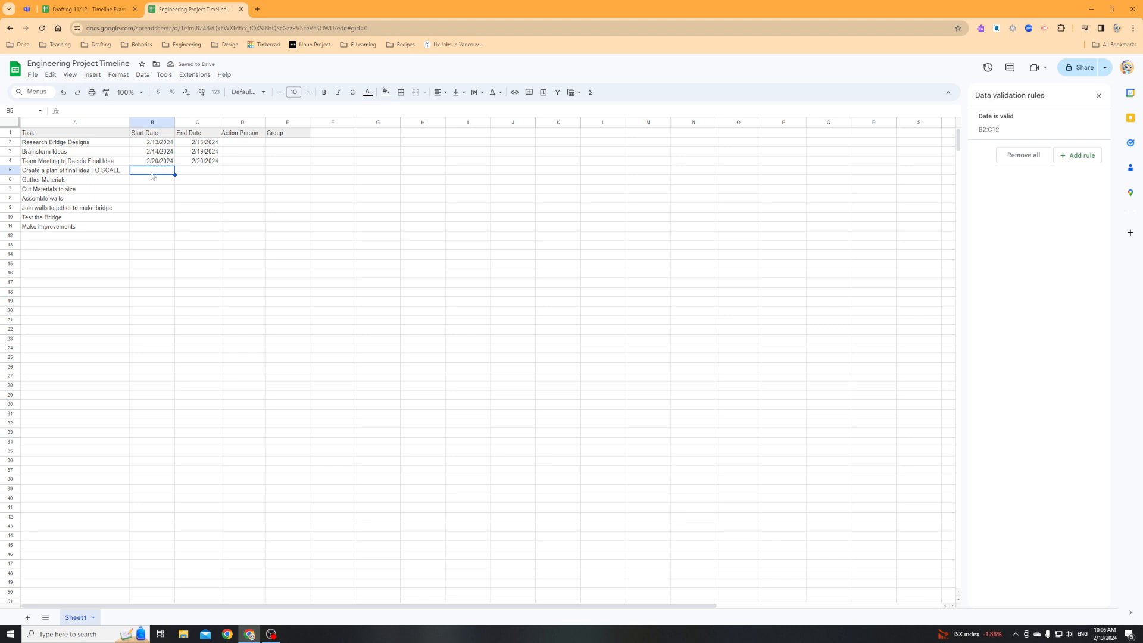
pyautogui.doubleClick(151, 176)
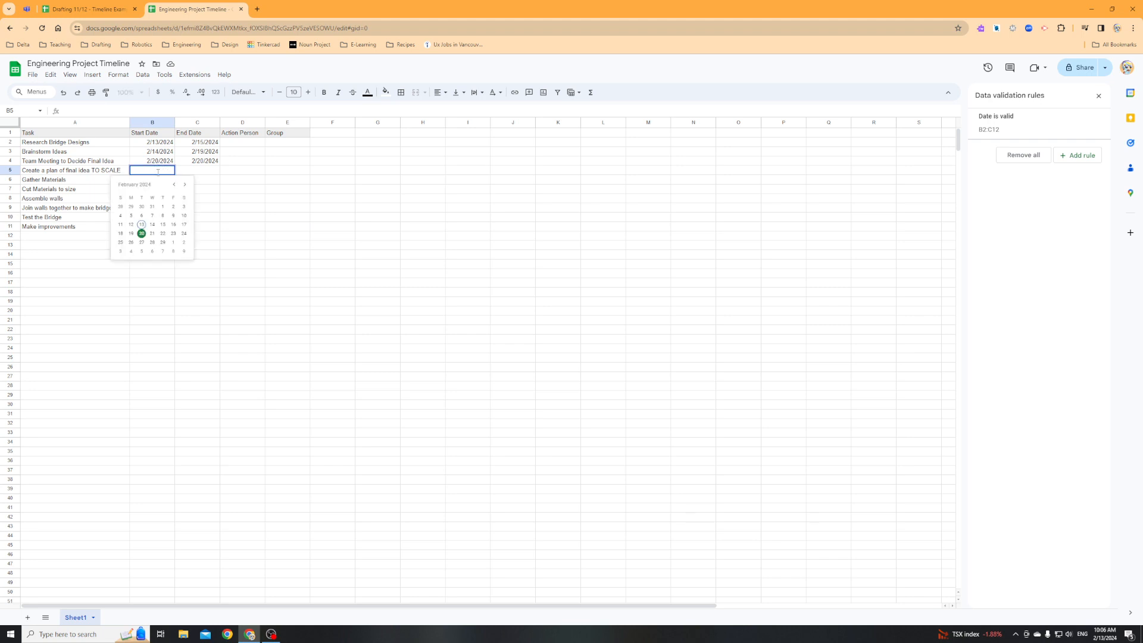
pyautogui.click(151, 225)
pyautogui.doubleClick(189, 176)
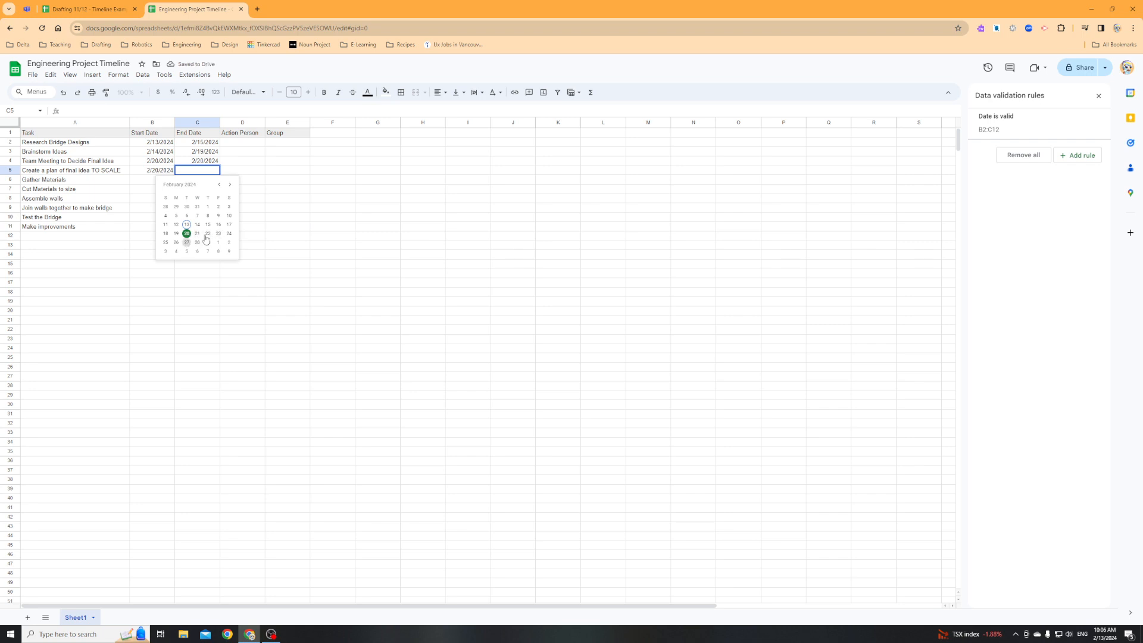
pyautogui.click(208, 233)
# - Set the Gather Materials task to start on 2/20/2024 and end on 2/23/2024
pyautogui.doubleClick(152, 180)
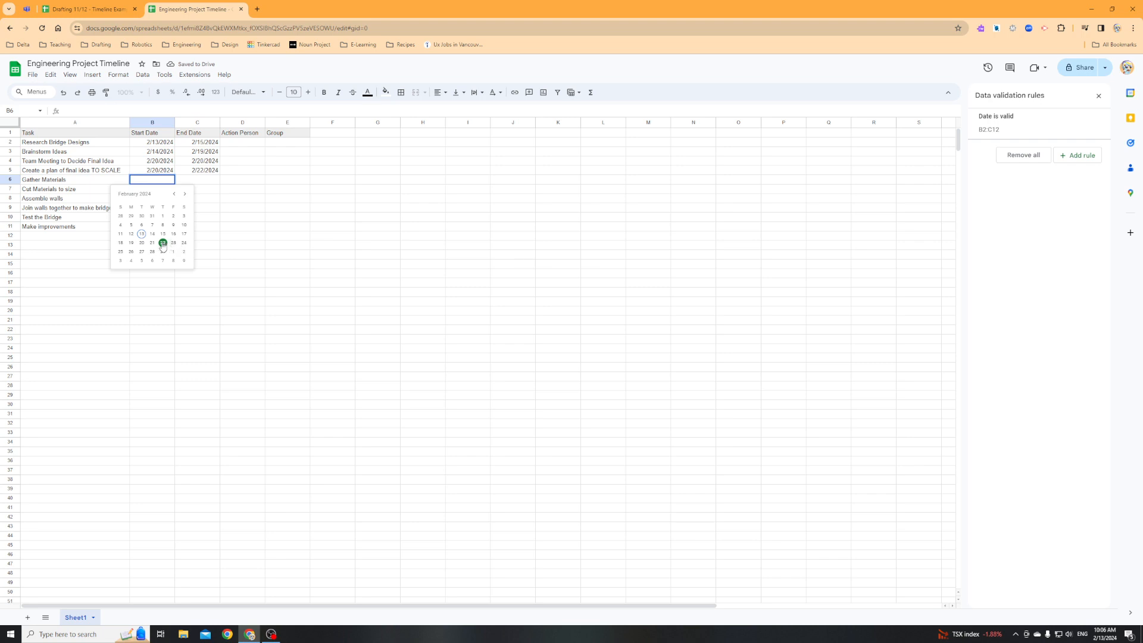
pyautogui.click(141, 243)
pyautogui.doubleClick(197, 179)
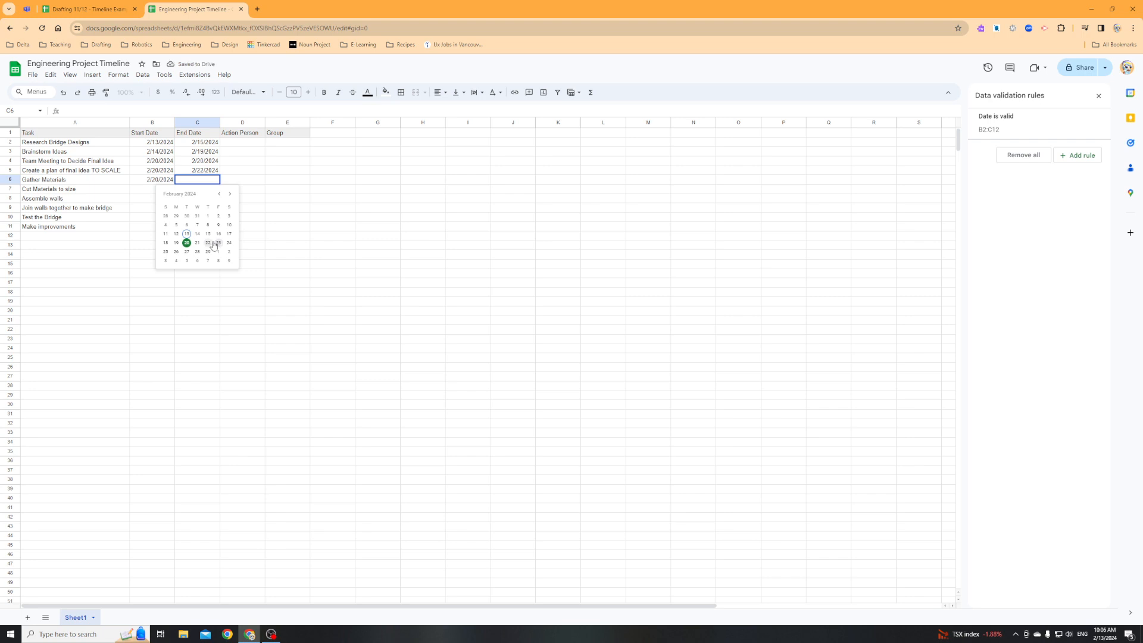
pyautogui.click(218, 243)
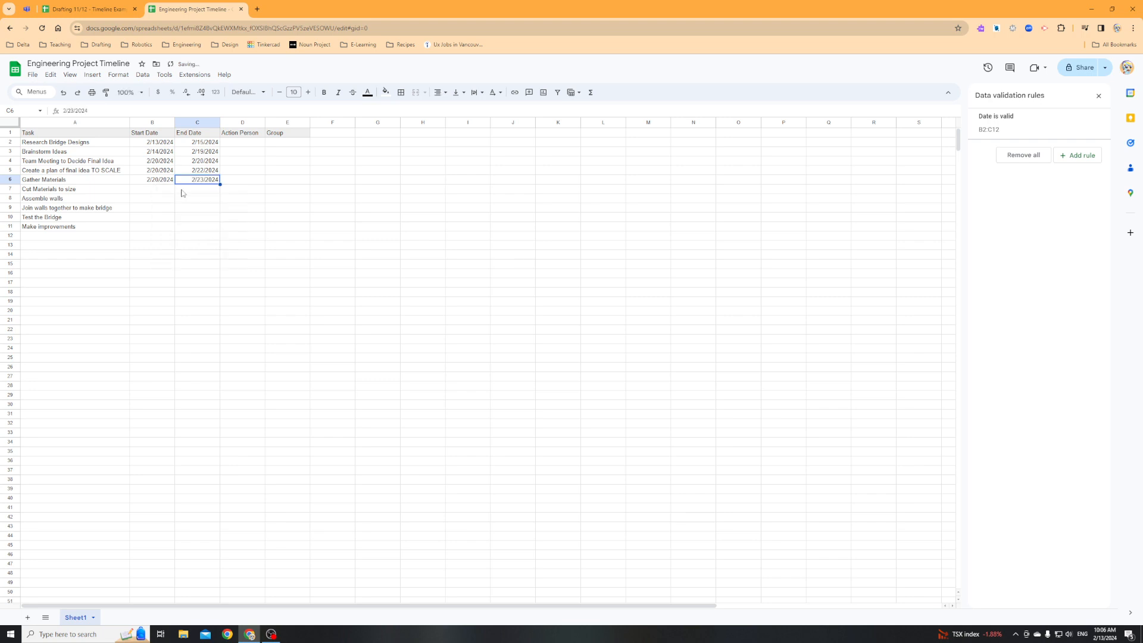
# - Set both the start and end date of the Cut Materials to size task to 2/23/2024
pyautogui.doubleClick(167, 189)
pyautogui.click(174, 253)
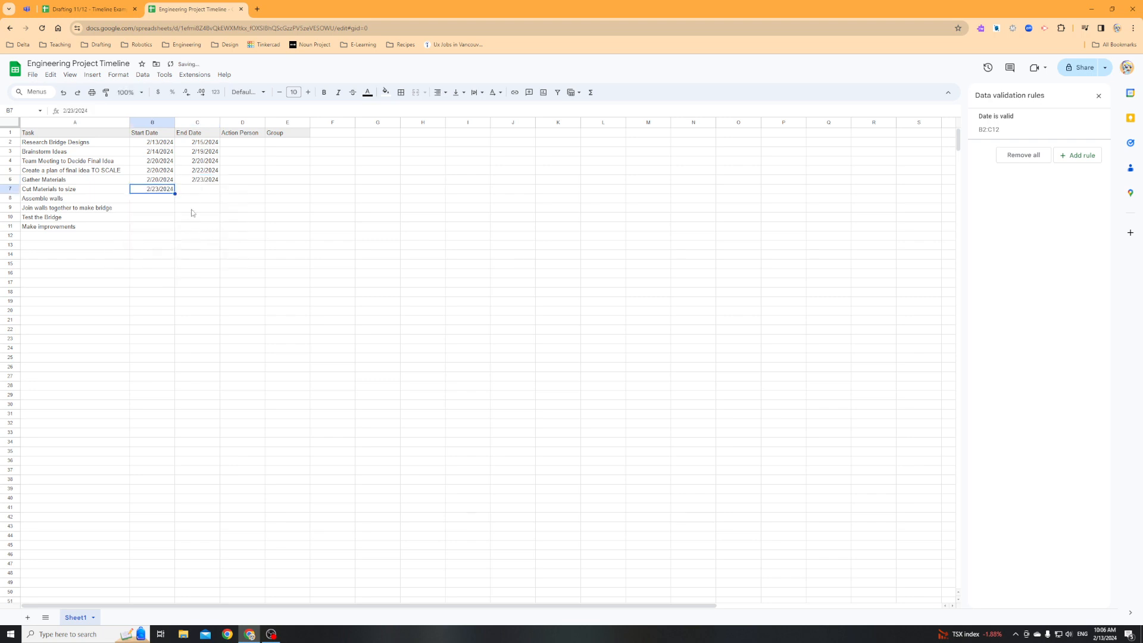
pyautogui.doubleClick(191, 190)
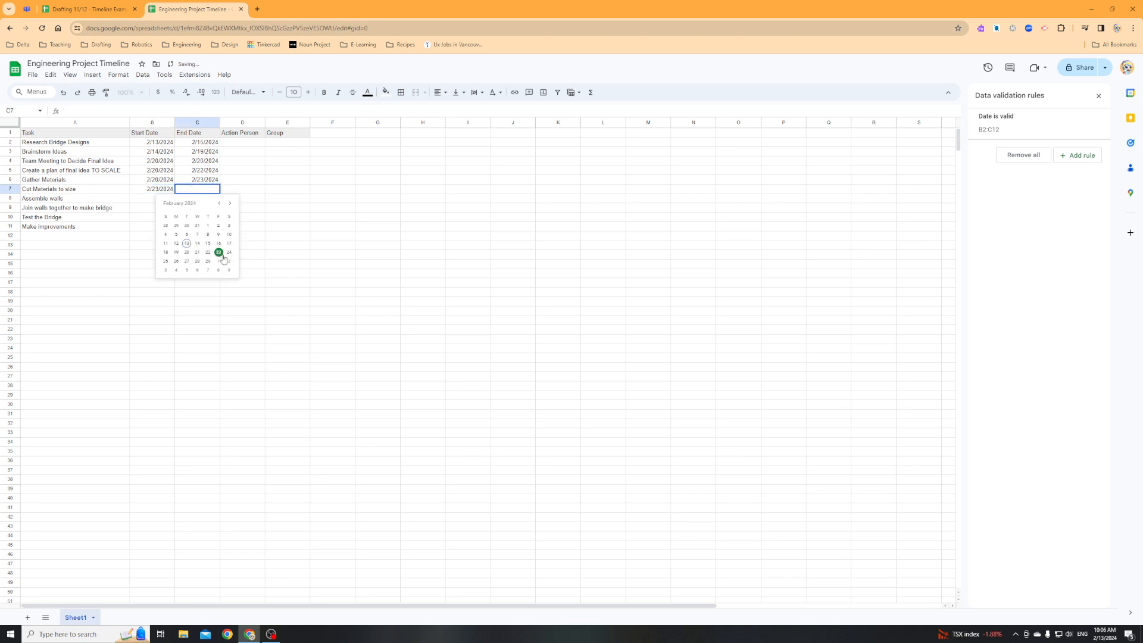
pyautogui.click(219, 253)
# - Set the Assemble walls task to start on 2/26/2024 and end on 2/27/2024
pyautogui.doubleClick(169, 201)
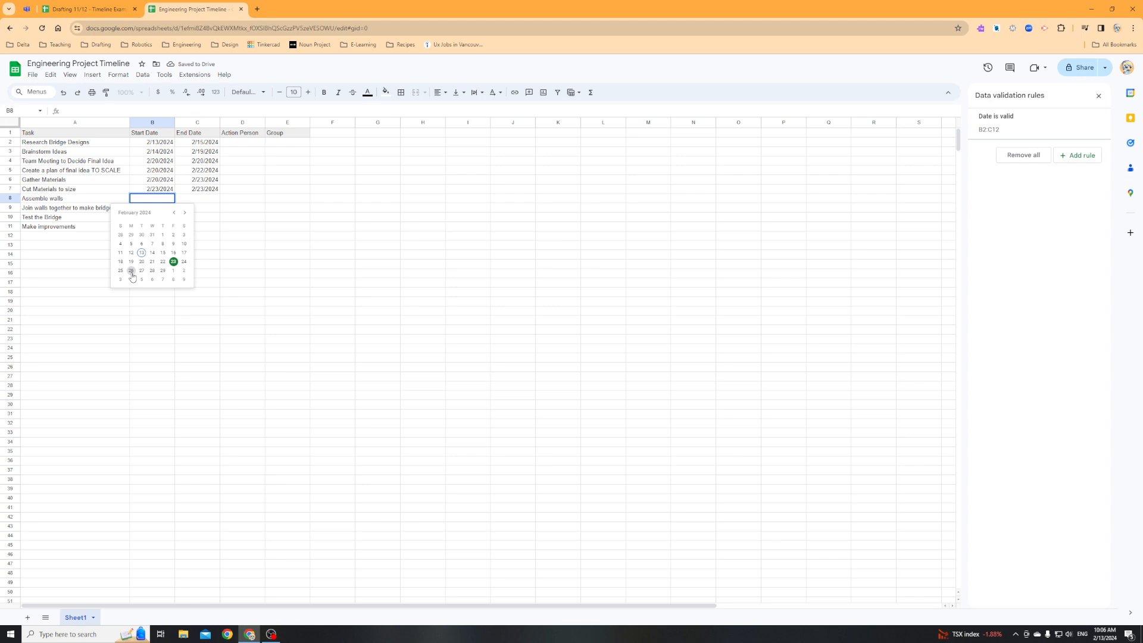
pyautogui.click(131, 271)
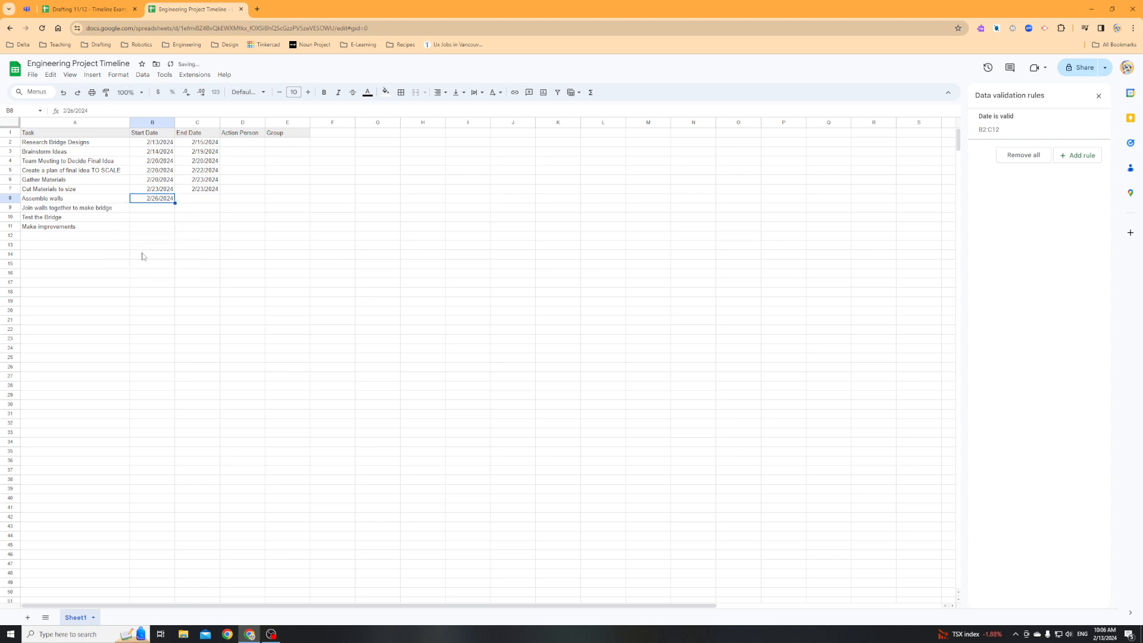
pyautogui.doubleClick(197, 200)
pyautogui.click(187, 271)
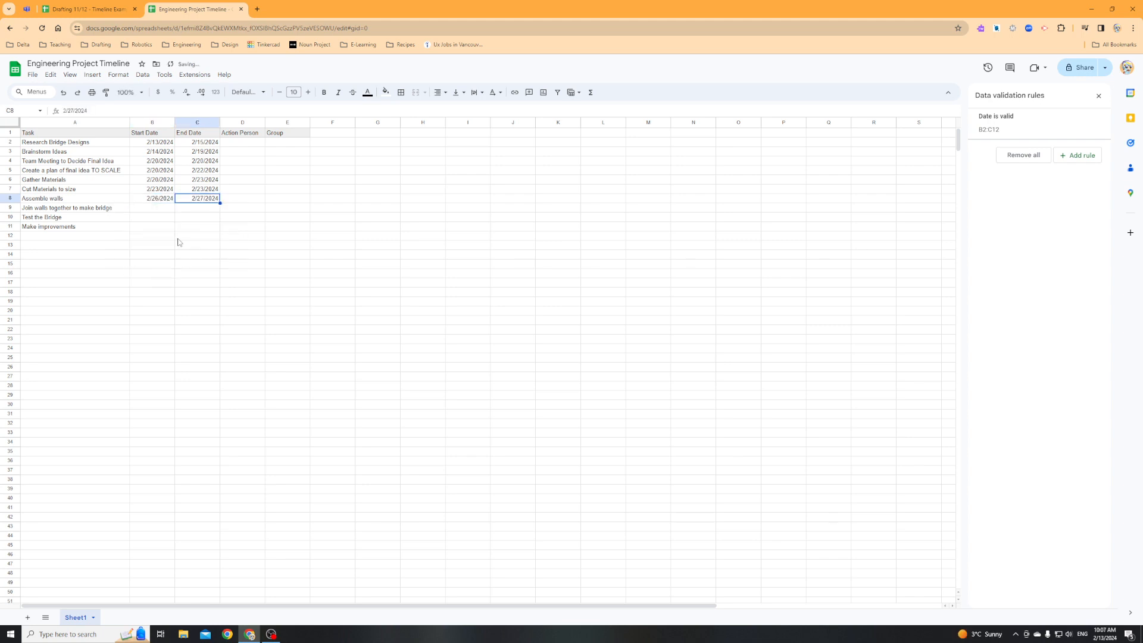
# - Set the Join walls together to make bridge task to start on 2/27/2024 and end on 2/28/2024
pyautogui.click(162, 211)
pyautogui.doubleClick(162, 210)
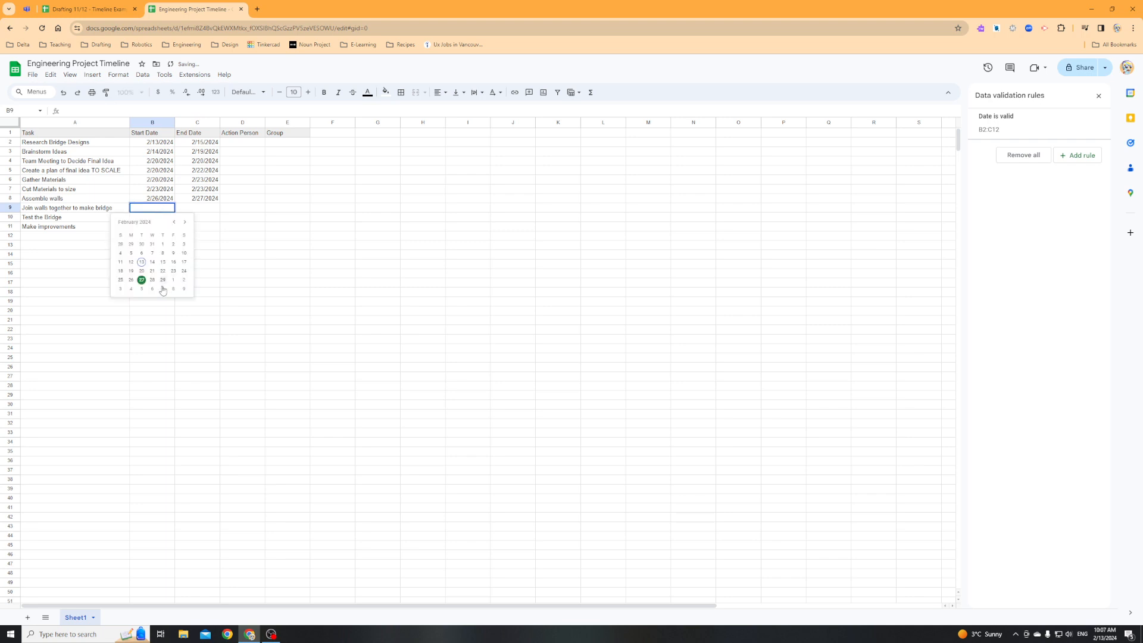
pyautogui.click(145, 283)
pyautogui.doubleClick(194, 208)
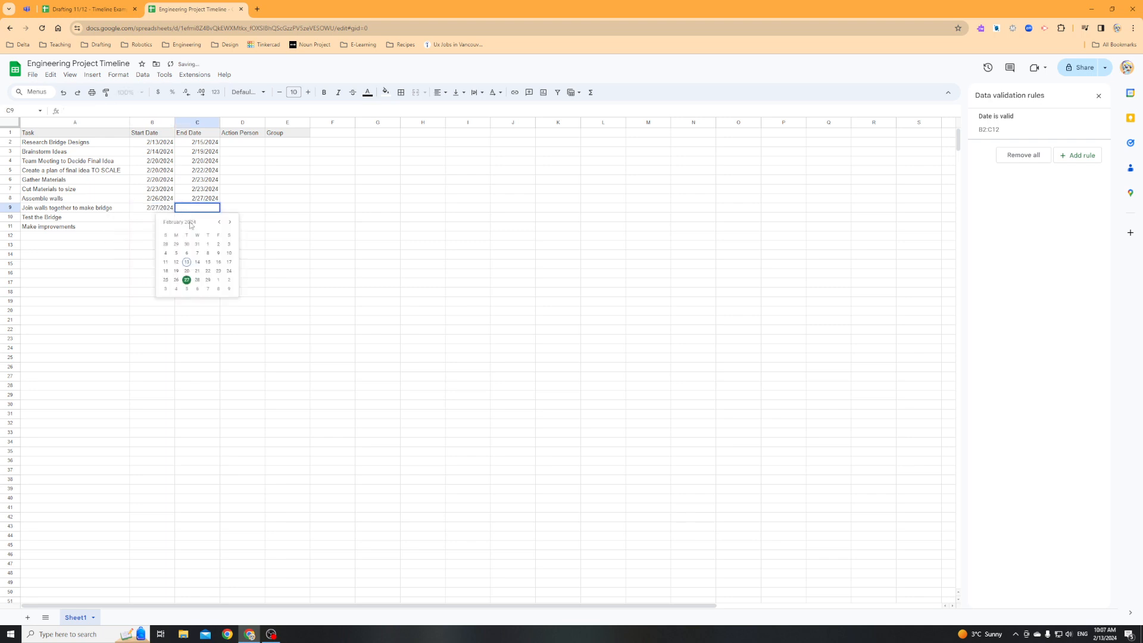
pyautogui.click(197, 280)
# - Set both the start and end date of the Test the Bridge task to 2/28/2024
pyautogui.click(161, 220)
pyautogui.doubleClick(161, 220)
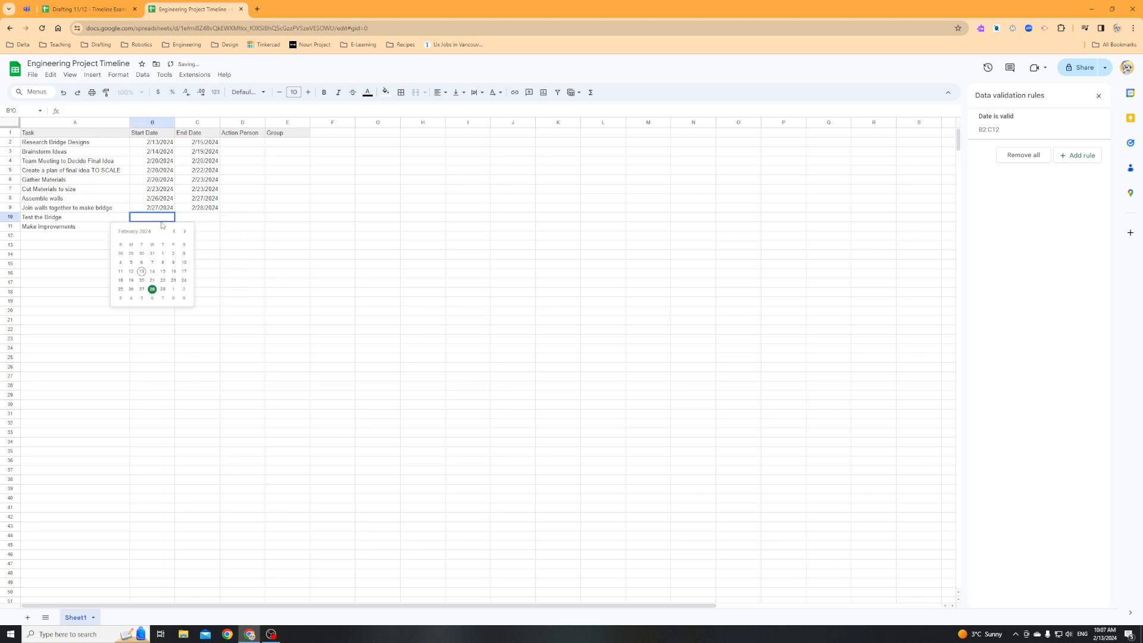
pyautogui.click(153, 290)
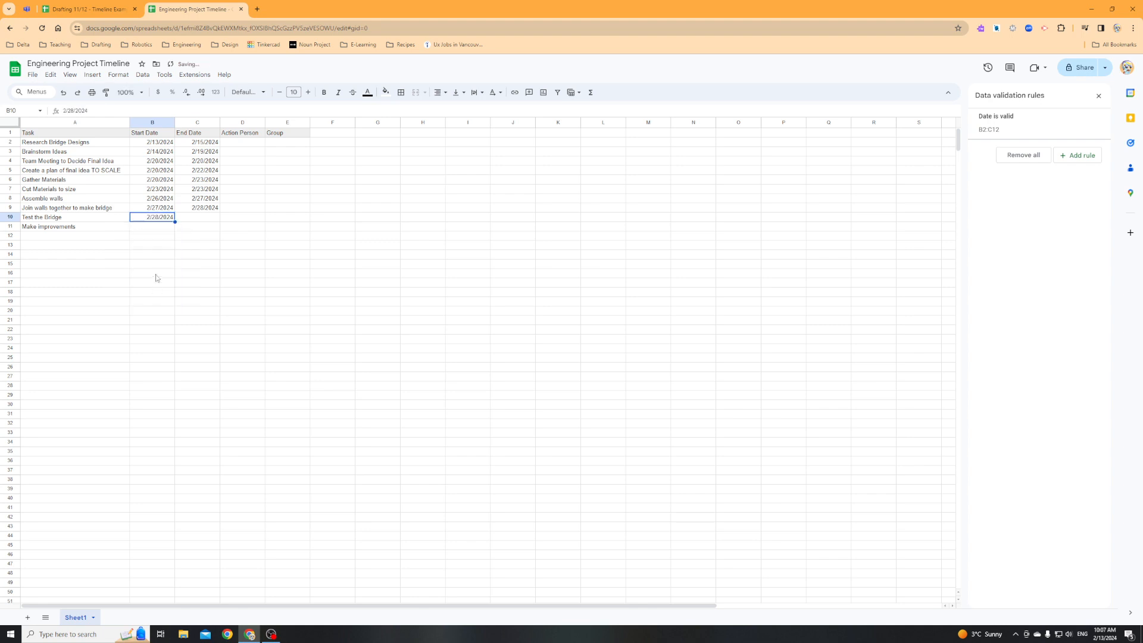
pyautogui.doubleClick(188, 219)
pyautogui.click(197, 289)
# - Set the Make improvements task to start on 2/29/2024 and end on 3/1/2024
pyautogui.click(154, 227)
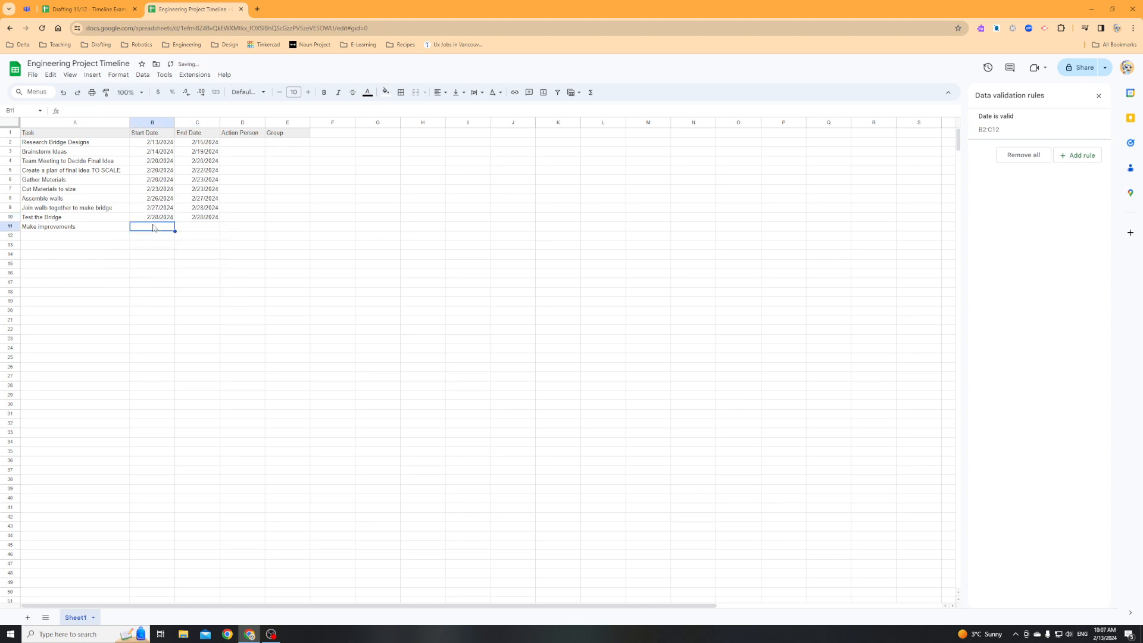
pyautogui.doubleClick(154, 227)
pyautogui.click(162, 298)
pyautogui.doubleClick(198, 228)
pyautogui.click(218, 299)
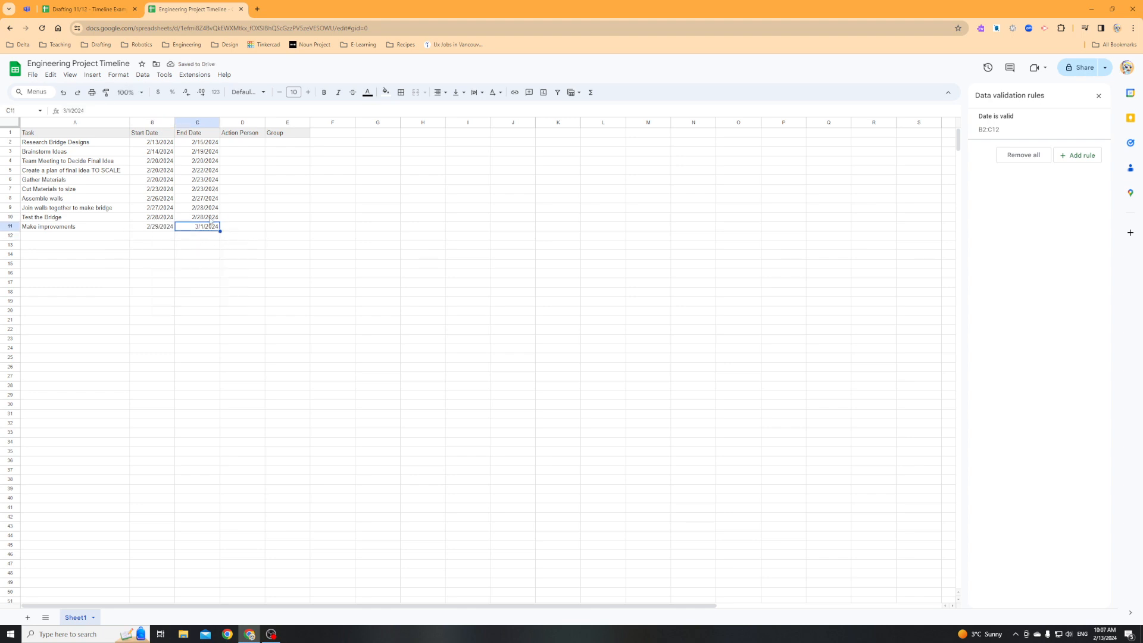
pyautogui.click(242, 144)
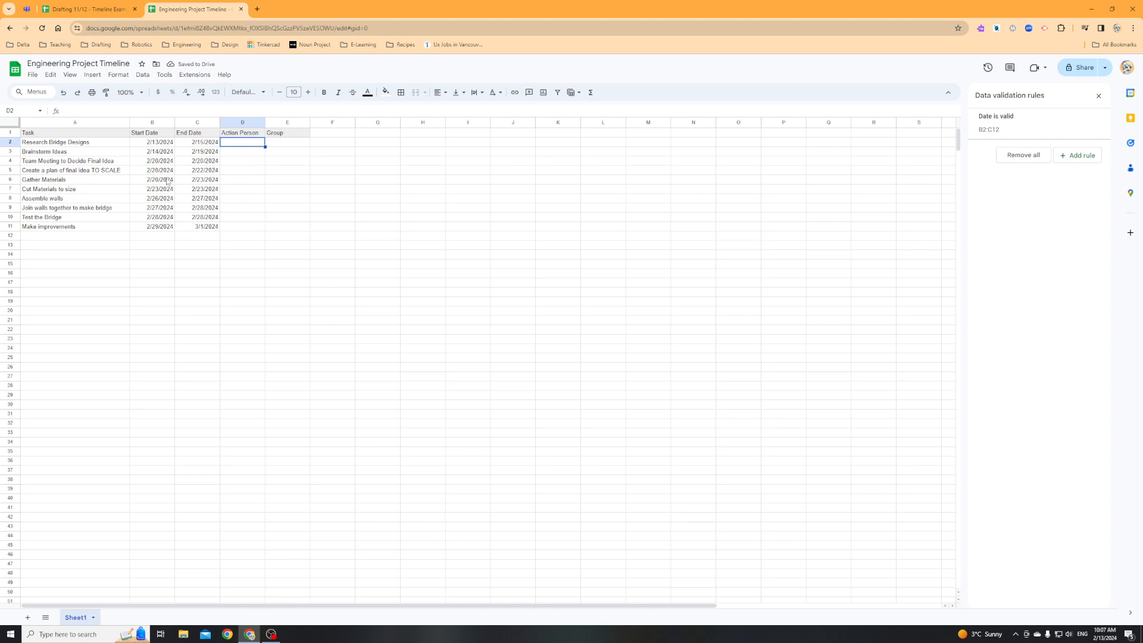
pyautogui.moveTo(153, 140); pyautogui.dragTo(204, 227)
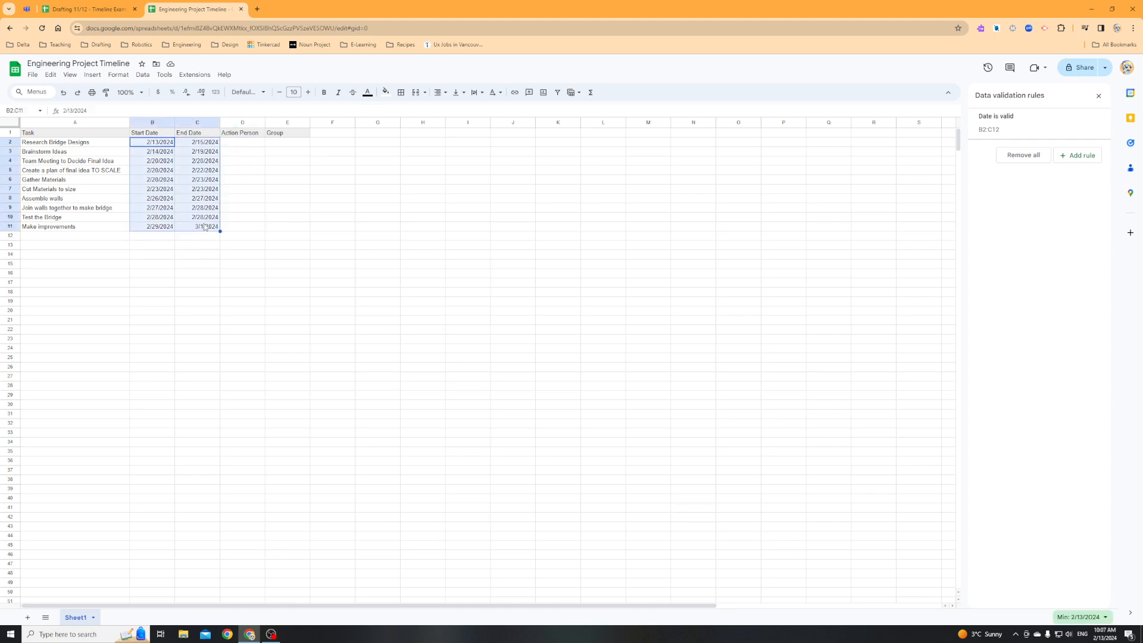
# - Enter "Design" as the Group of Research Bridge Designs in E2 and copy it to the next two tasks in E3 and E4
pyautogui.click(288, 145)
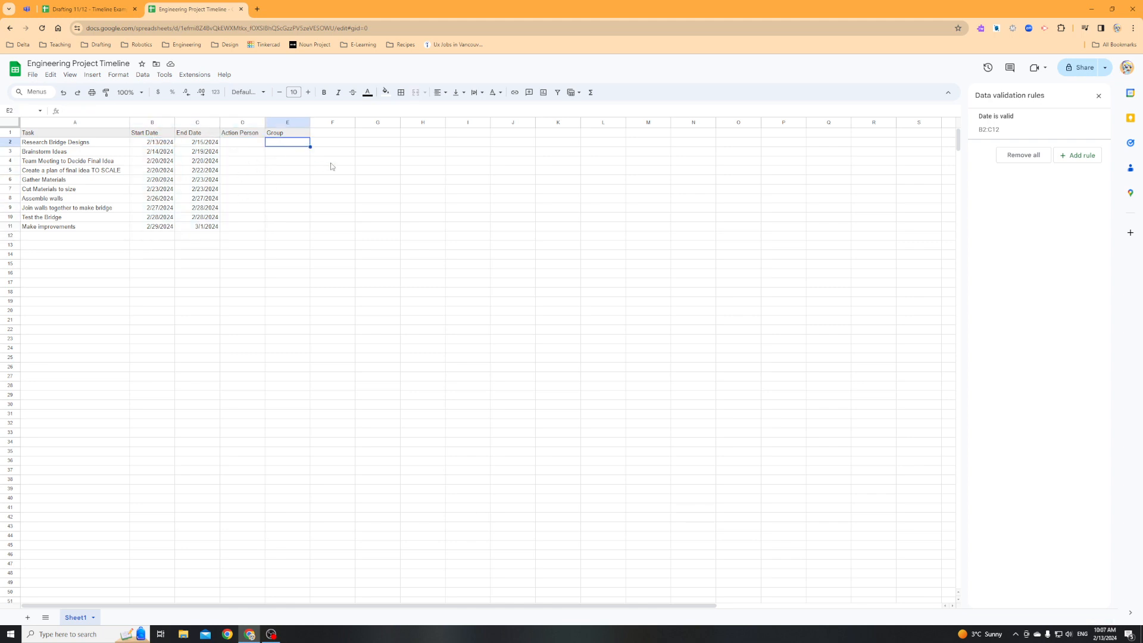
pyautogui.write('Design')
pyautogui.press('Return')
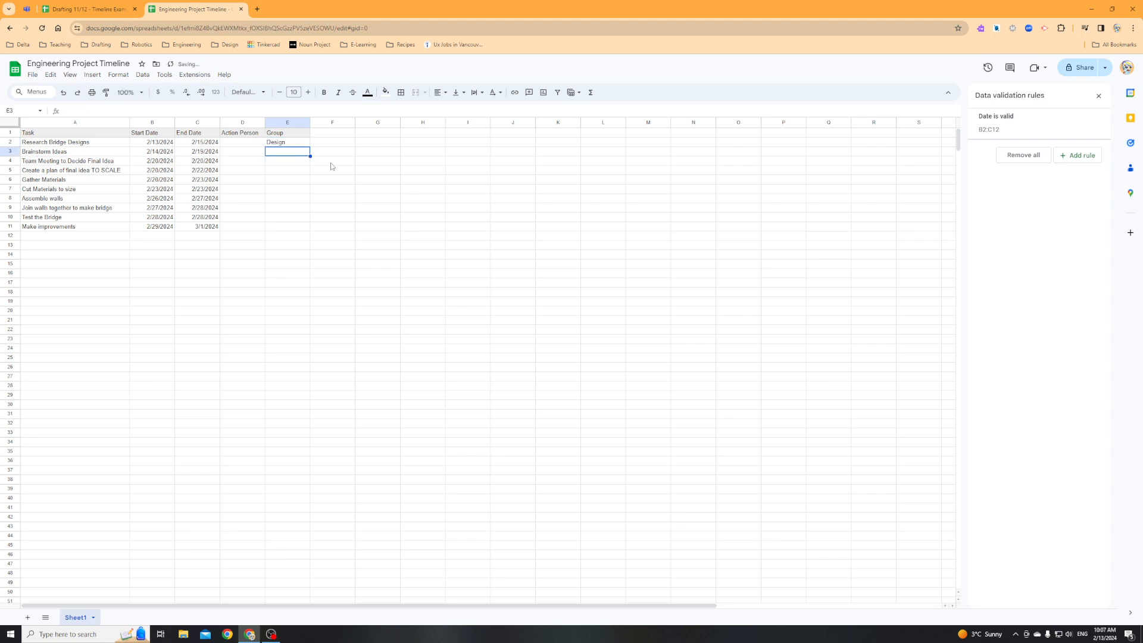
pyautogui.press('Up')
pyautogui.hotkey('ctrl', 'c')
pyautogui.press('Down')
pyautogui.hotkey('ctrl', 'v')
pyautogui.press('Down')
pyautogui.hotkey('ctrl', 'v')
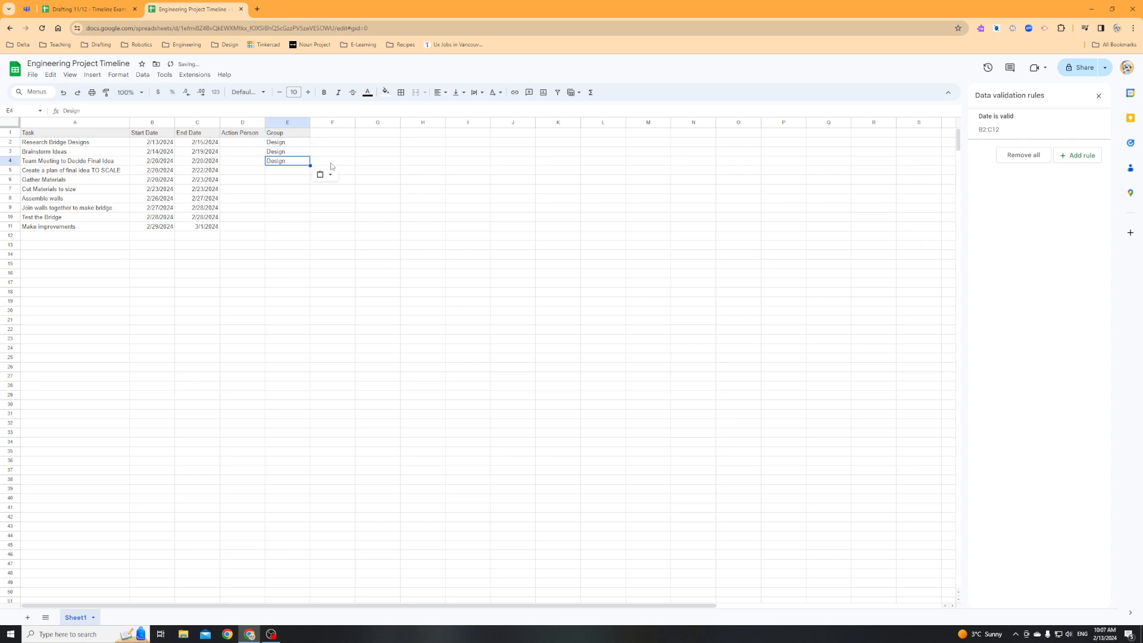
# - Enter "Design" as the Group in E5 and "Build" as the Group in E6 through E9
pyautogui.press('Down')
pyautogui.write('Design')
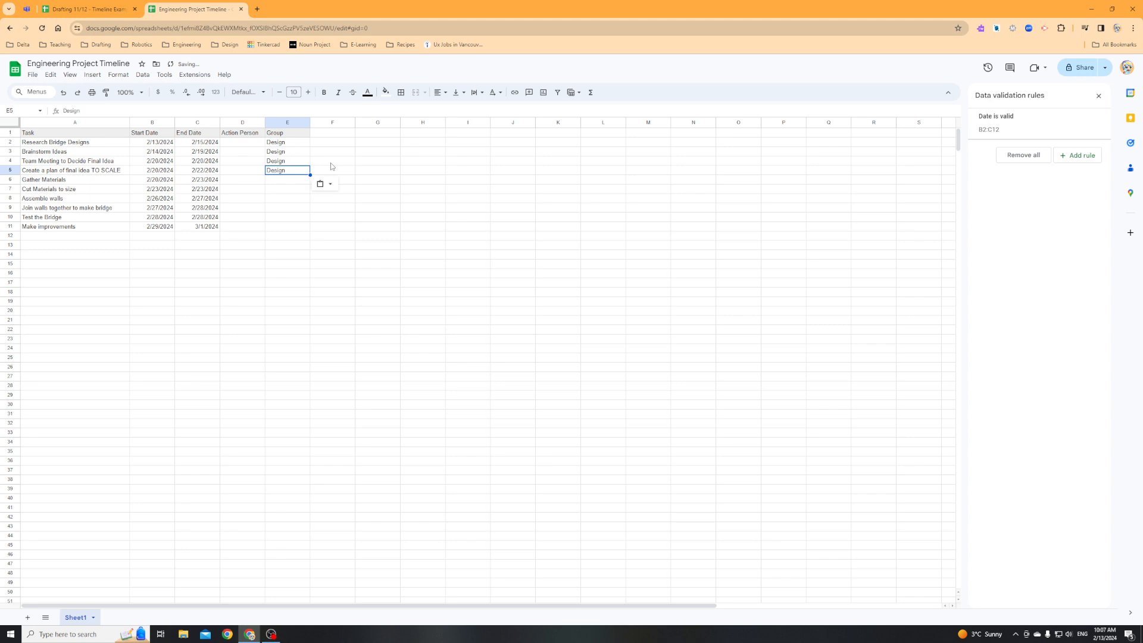
pyautogui.press('Return')
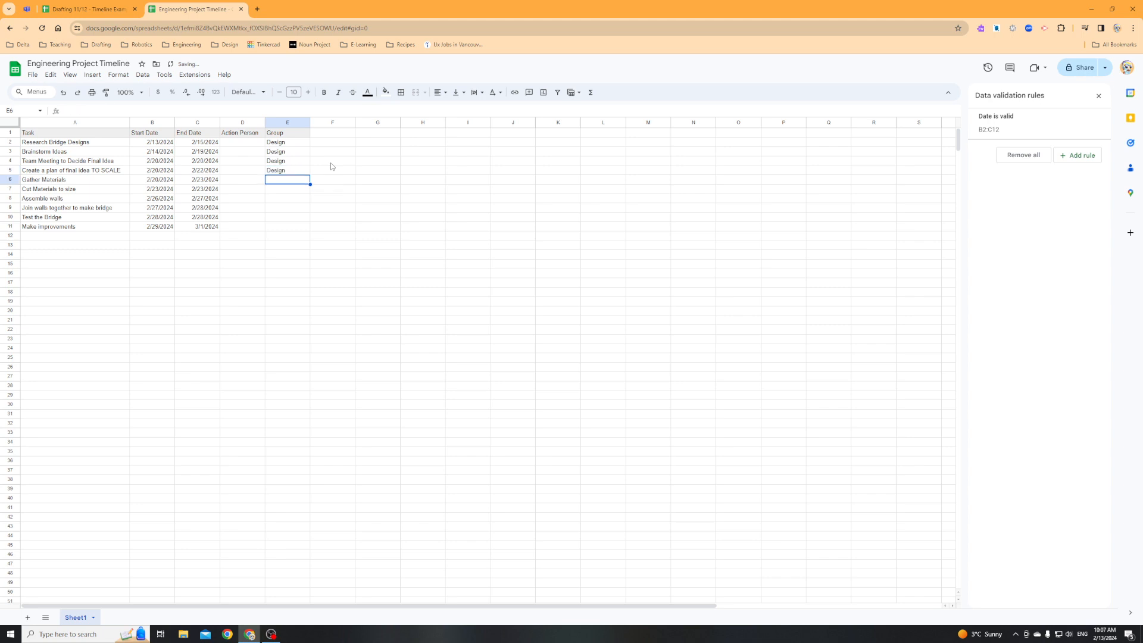
pyautogui.write('Build')
pyautogui.press('Return')
pyautogui.write('Build')
pyautogui.press('Return')
pyautogui.write('Build')
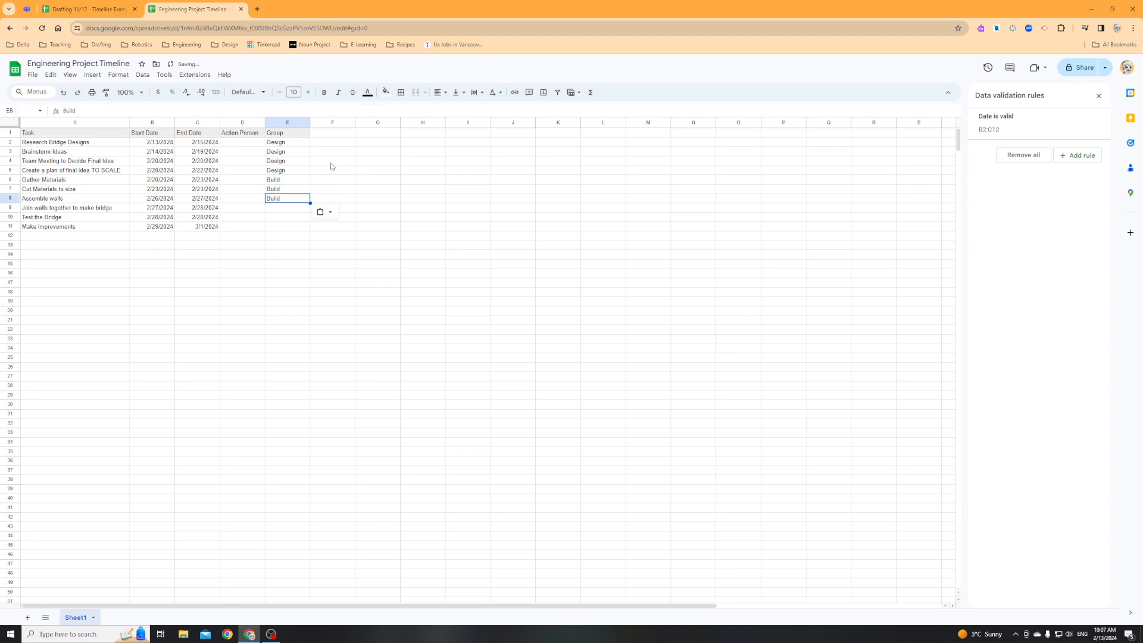
pyautogui.press('Return')
pyautogui.write('Build')
pyautogui.press('Return')
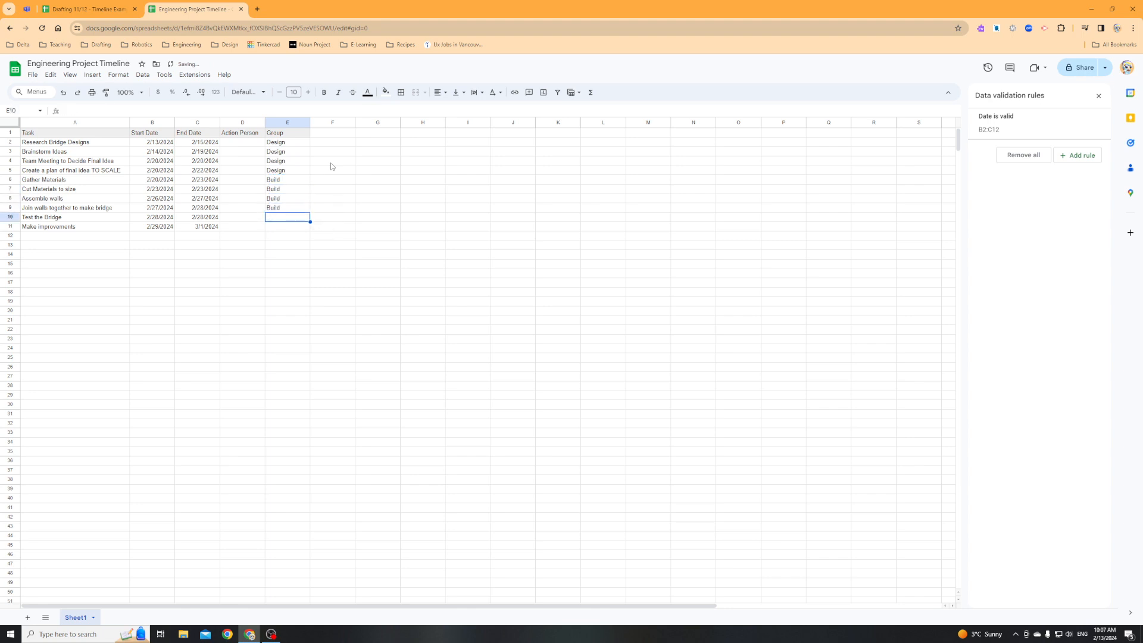
# - Enter "Test" as the Group of the Test the Bridge and Make improvements tasks in E10 and E11
pyautogui.write('Test')
pyautogui.press('Return')
pyautogui.write('Test')
pyautogui.press('Return')
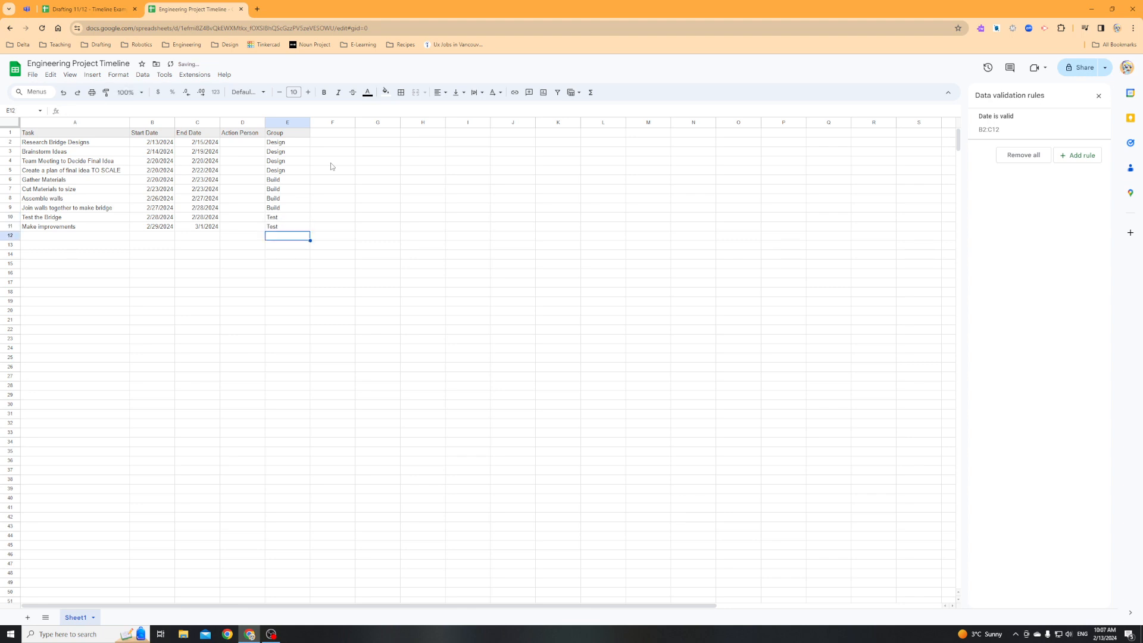
# - Change the Group of the Make improvements task in E11 to "Build"
pyautogui.press('Up')
pyautogui.press('Up')
pyautogui.press('Down')
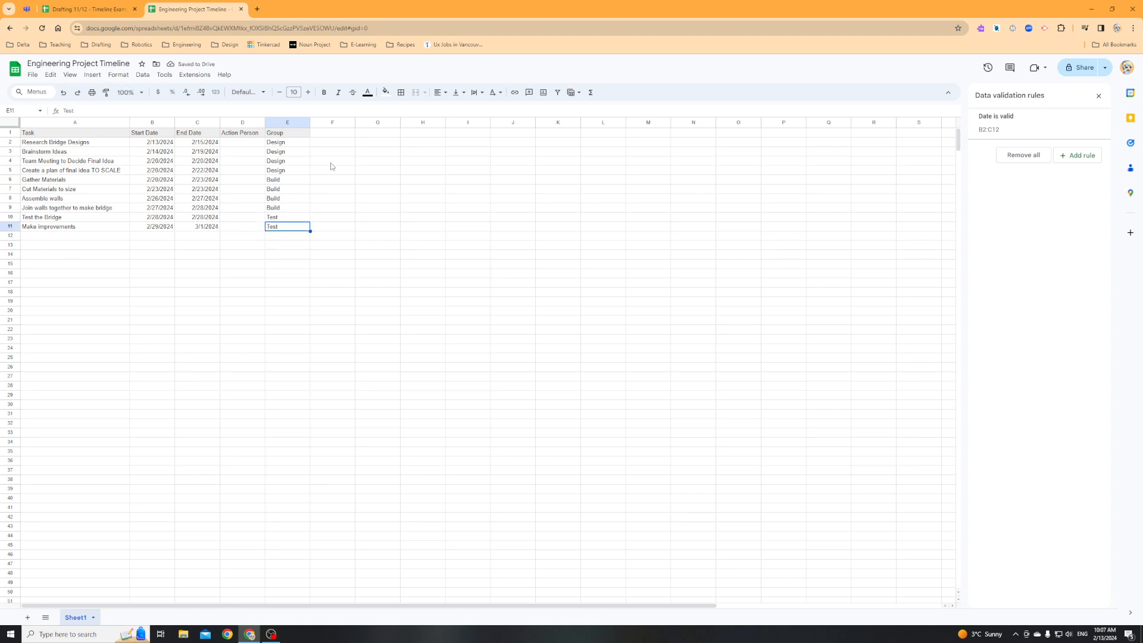
pyautogui.write('Build')
pyautogui.press('Return')
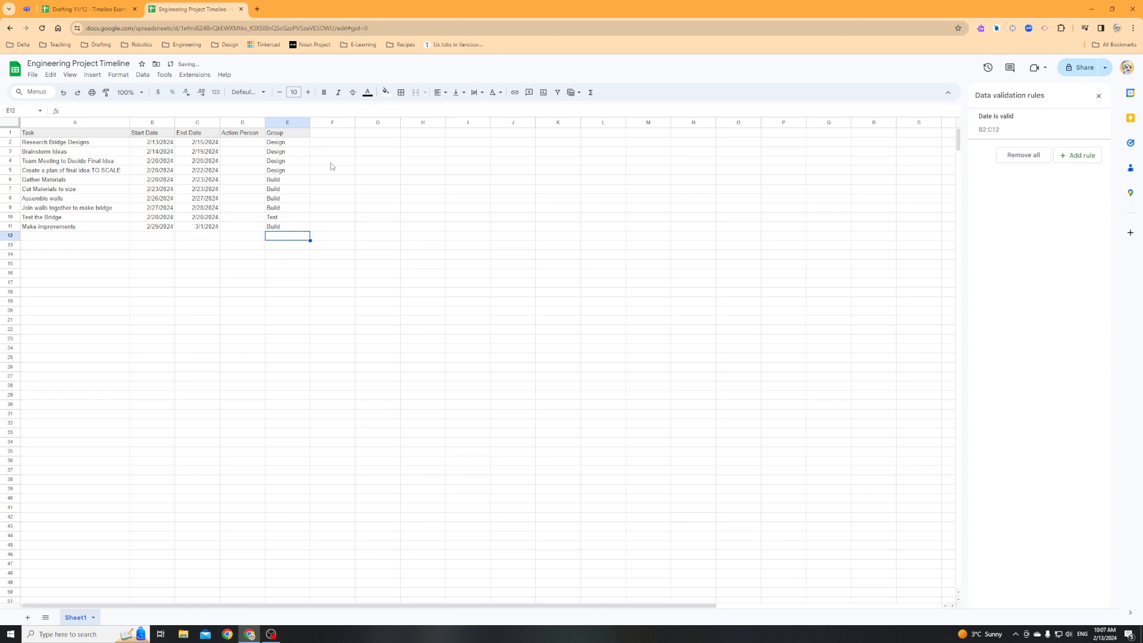
# - Extend the task name in A11 to read "Make improvements from testing"
pyautogui.press('Up')
pyautogui.press('Up')
pyautogui.press('Down')
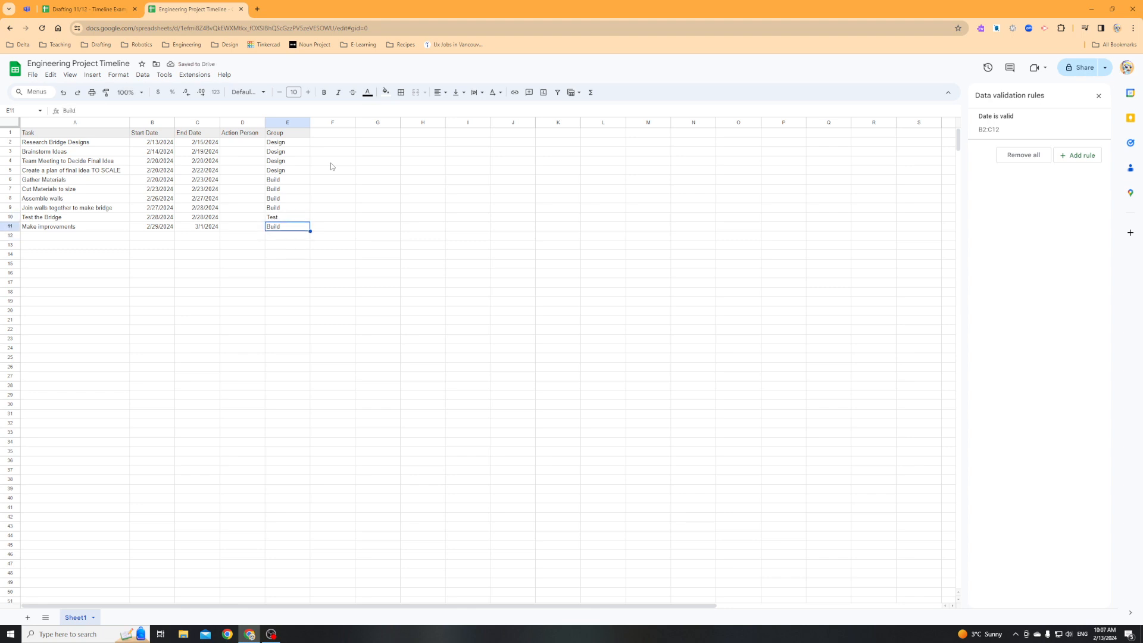
pyautogui.press('Left')
pyautogui.press('Left')
pyautogui.press('Left')
pyautogui.press('Left')
pyautogui.press('Return')
pyautogui.write('improvements f')
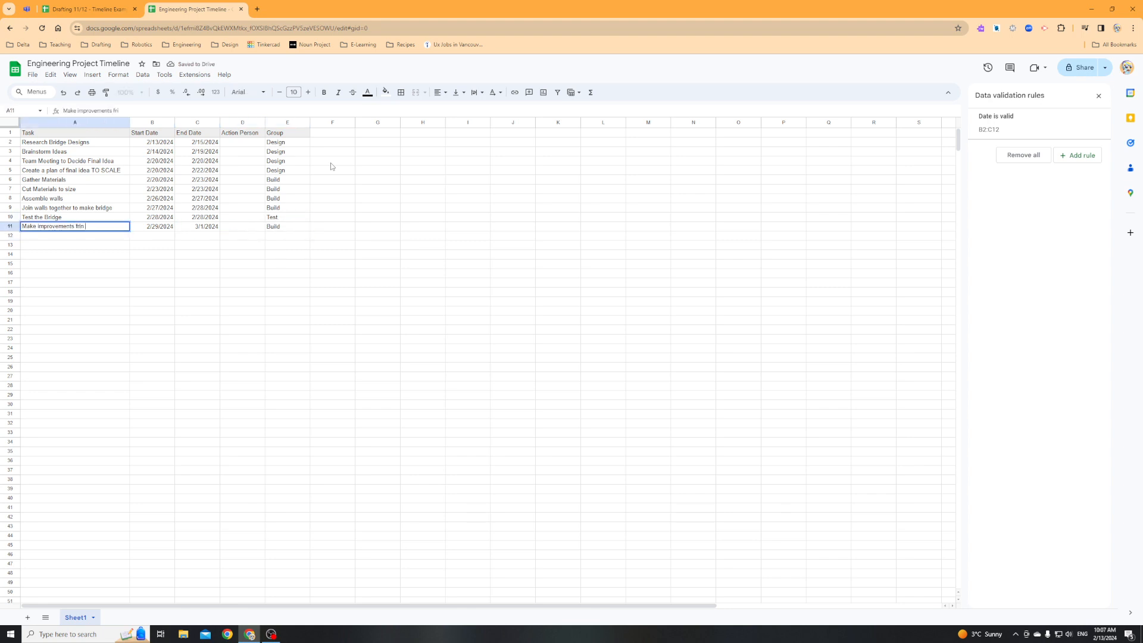
pyautogui.write('rom testing')
pyautogui.press('Return')
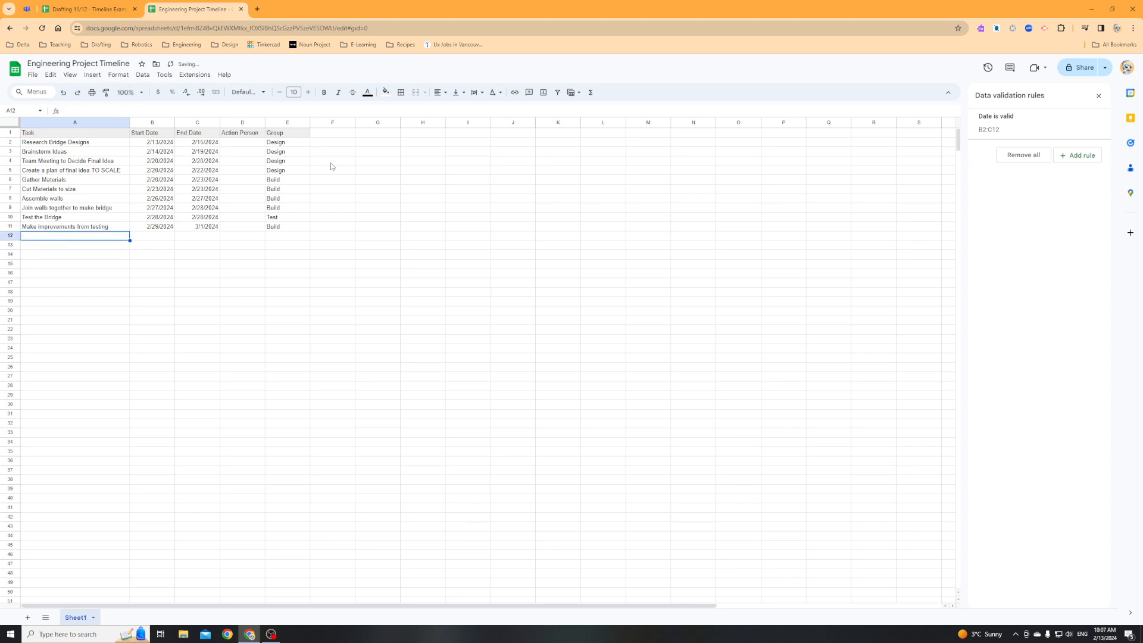
pyautogui.press('Up')
pyautogui.press('Up')
pyautogui.press('Right')
pyautogui.press('Right')
pyautogui.press('Right')
pyautogui.press('Up')
pyautogui.press('Up')
pyautogui.press('Up')
pyautogui.press('Up')
pyautogui.press('Up')
pyautogui.press('Up')
pyautogui.press('Up')
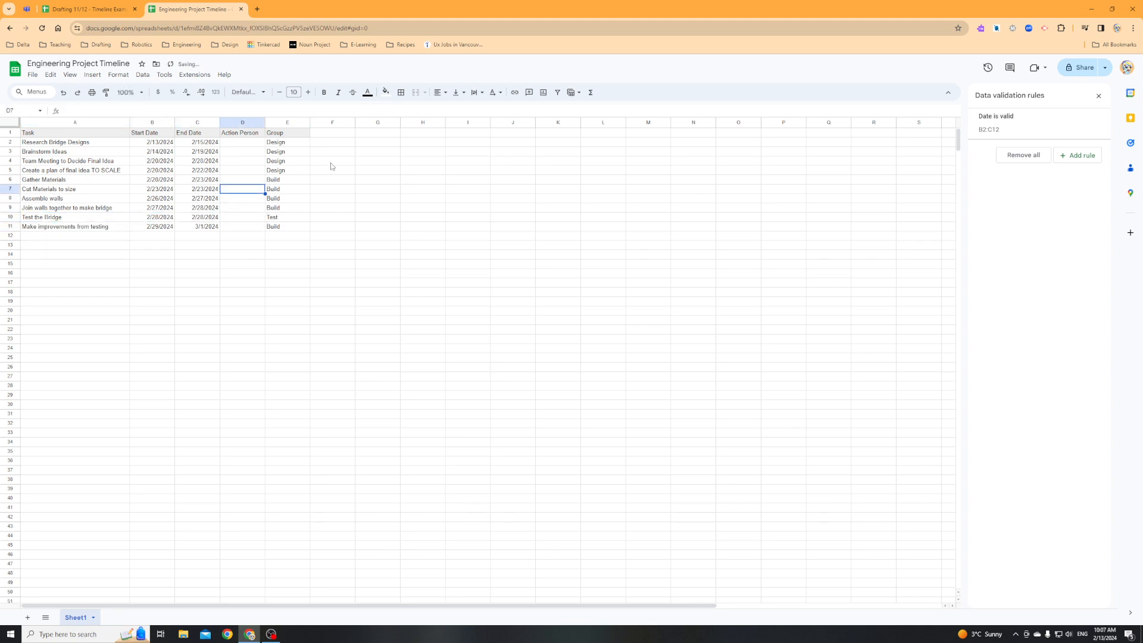
pyautogui.press('Right')
pyautogui.press('Down')
pyautogui.press('Down')
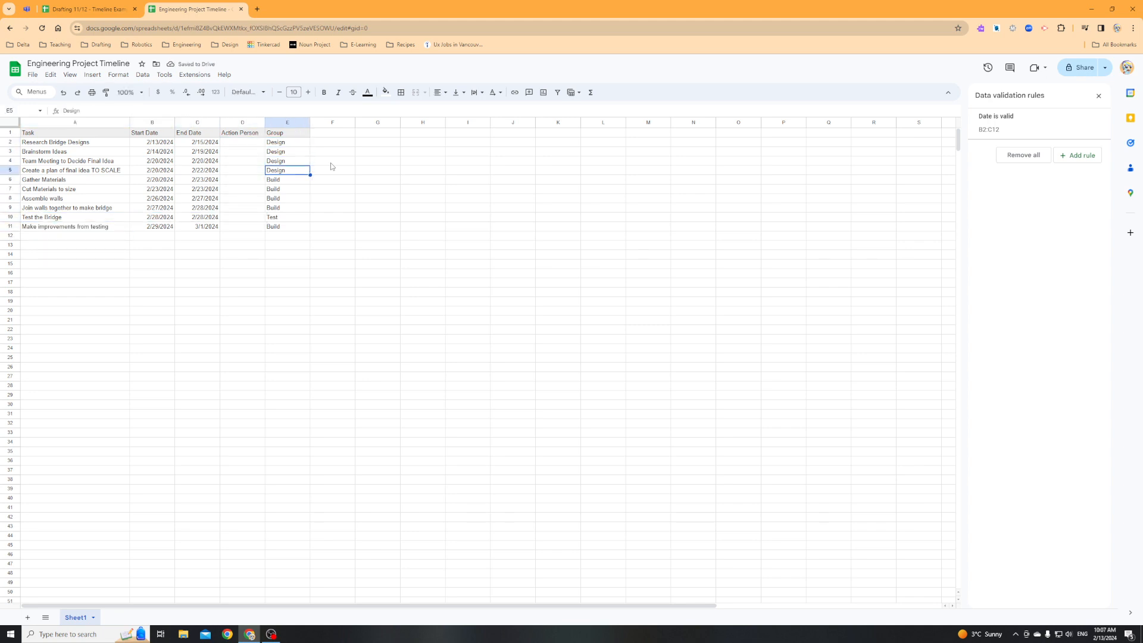
pyautogui.press('Left')
pyautogui.press('Left')
pyautogui.press('Left')
pyautogui.press('Right')
pyautogui.press('Right')
# - Enter one team member's first name as Action Person in D2, another's in D3, and "All" in D4 for the team meeting
pyautogui.press('Up')
pyautogui.press('Up')
pyautogui.press('Up')
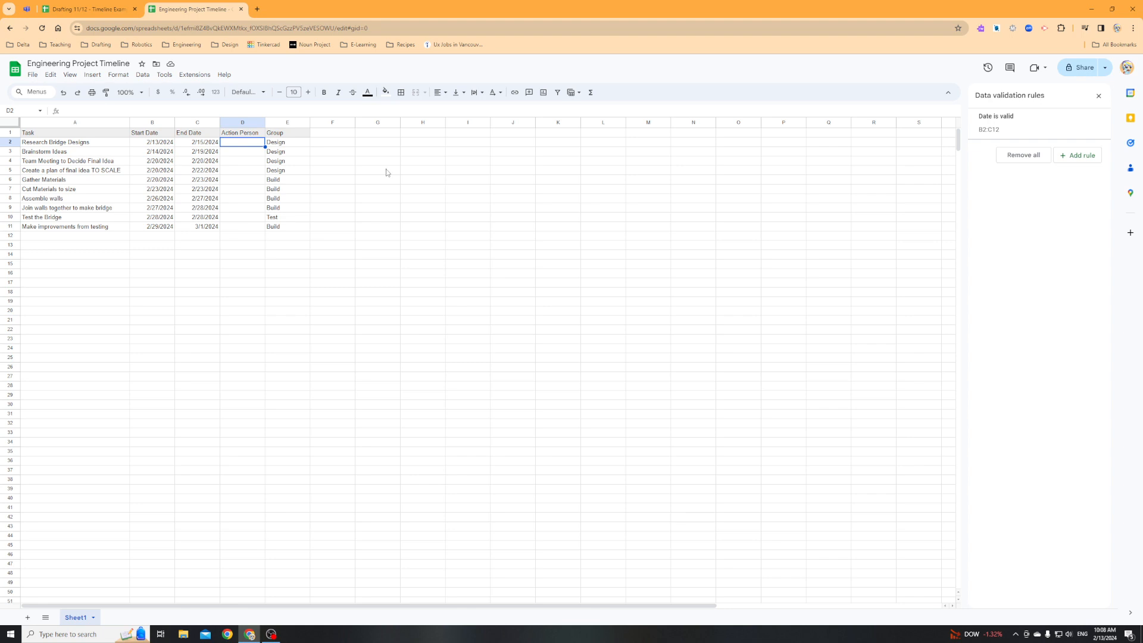
pyautogui.write('Josh')
pyautogui.press('Return')
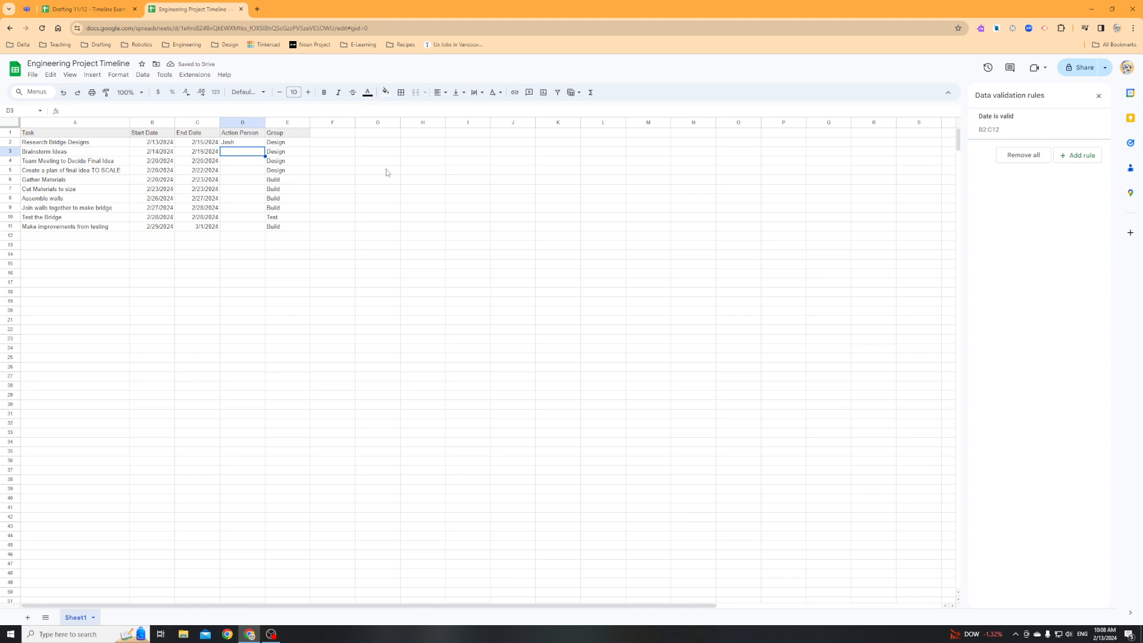
pyautogui.write('Mateo')
pyautogui.press('Return')
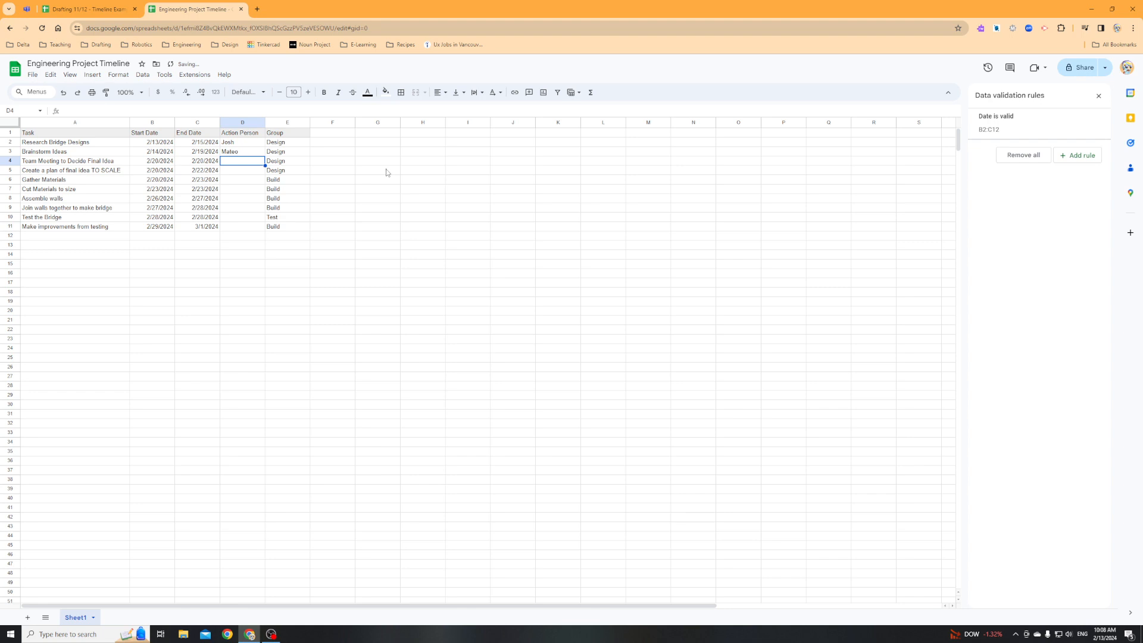
pyautogui.write('All')
pyautogui.press('Return')
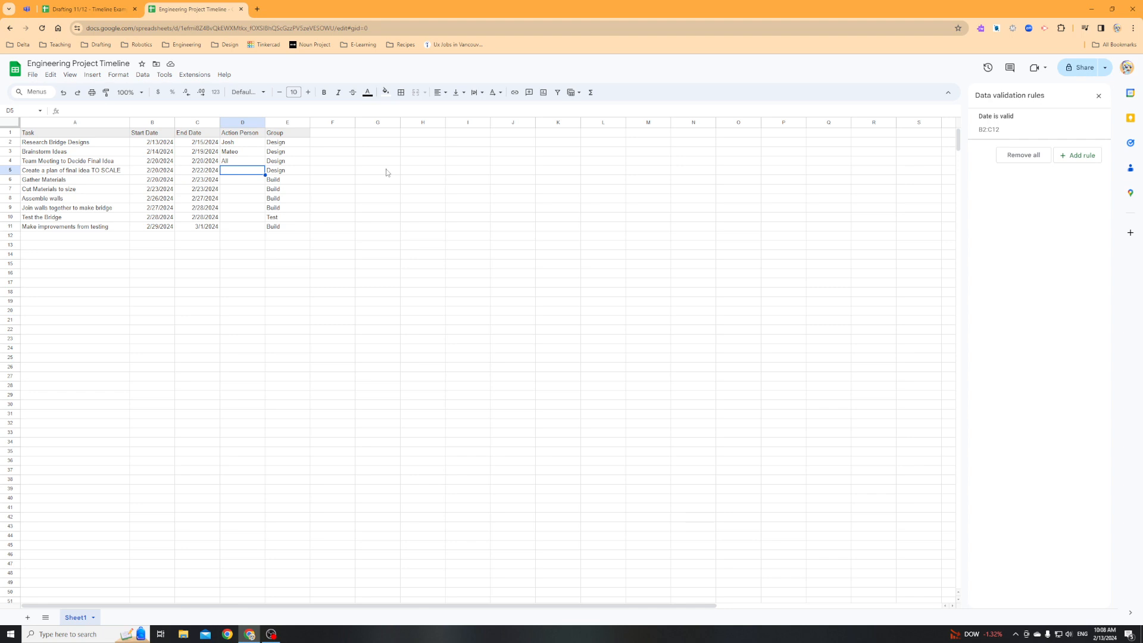
# - Enter a different team member's first name as Action Person in each of D5, D6 and D7
pyautogui.write('Lanz')
pyautogui.press('Return')
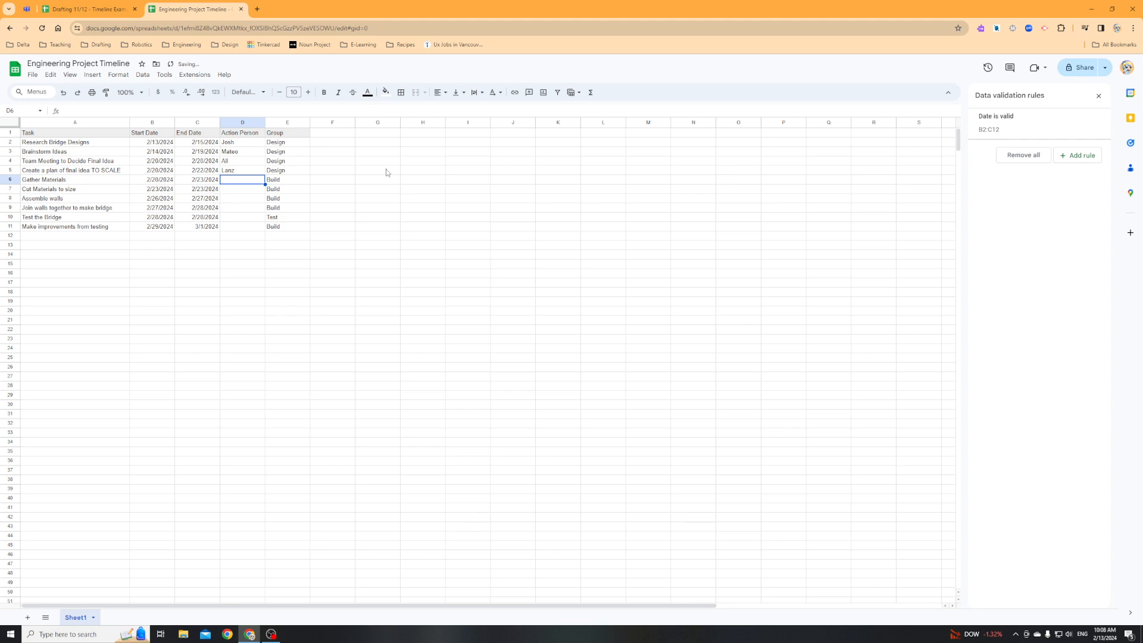
pyautogui.write('Josh')
pyautogui.press('Return')
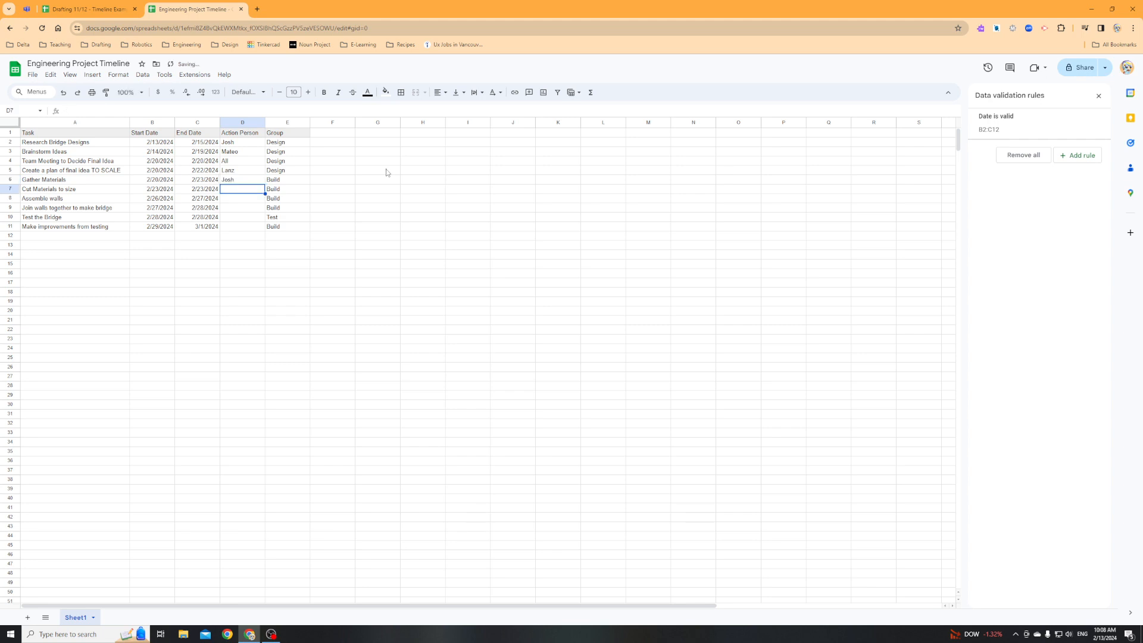
pyautogui.write('Mateo')
pyautogui.press('Return')
# - Enter the first names of all three team members, separated by commas, in D8 for Assemble walls and widen column D to fit them
pyautogui.write('Lan')
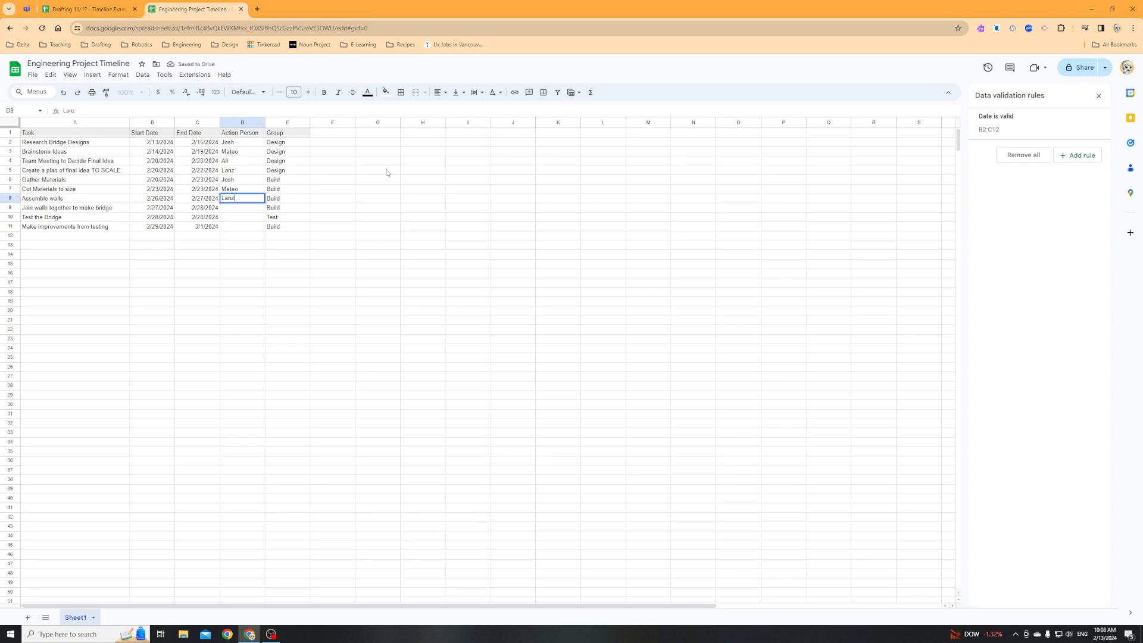
pyautogui.write('z')
pyautogui.press('Return')
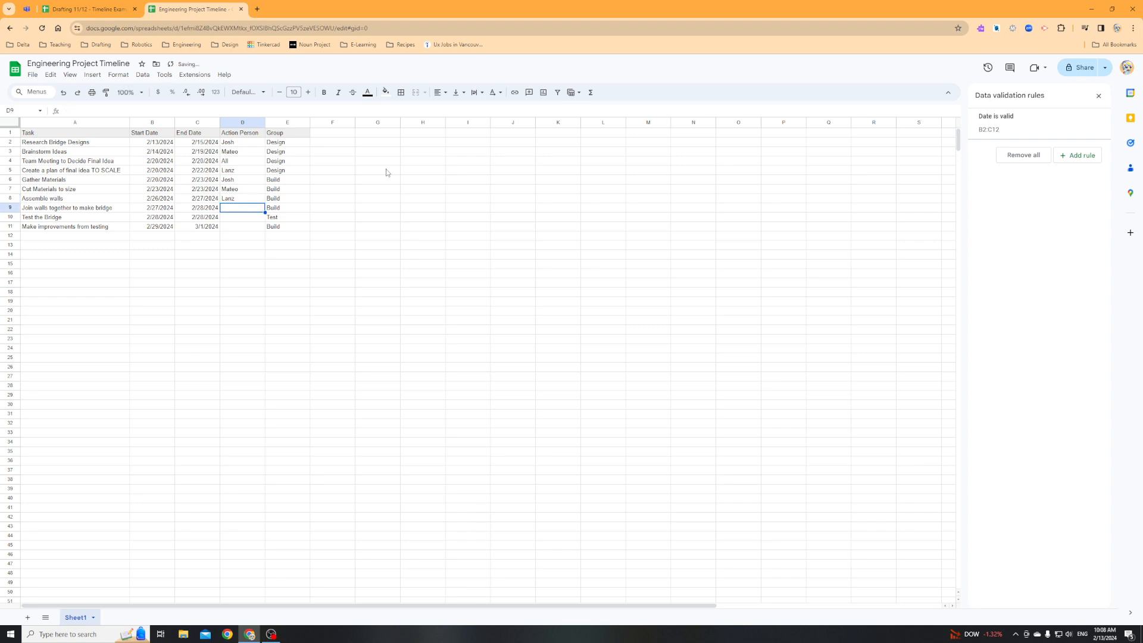
pyautogui.press('Up')
pyautogui.press('Return')
pyautogui.write(',')
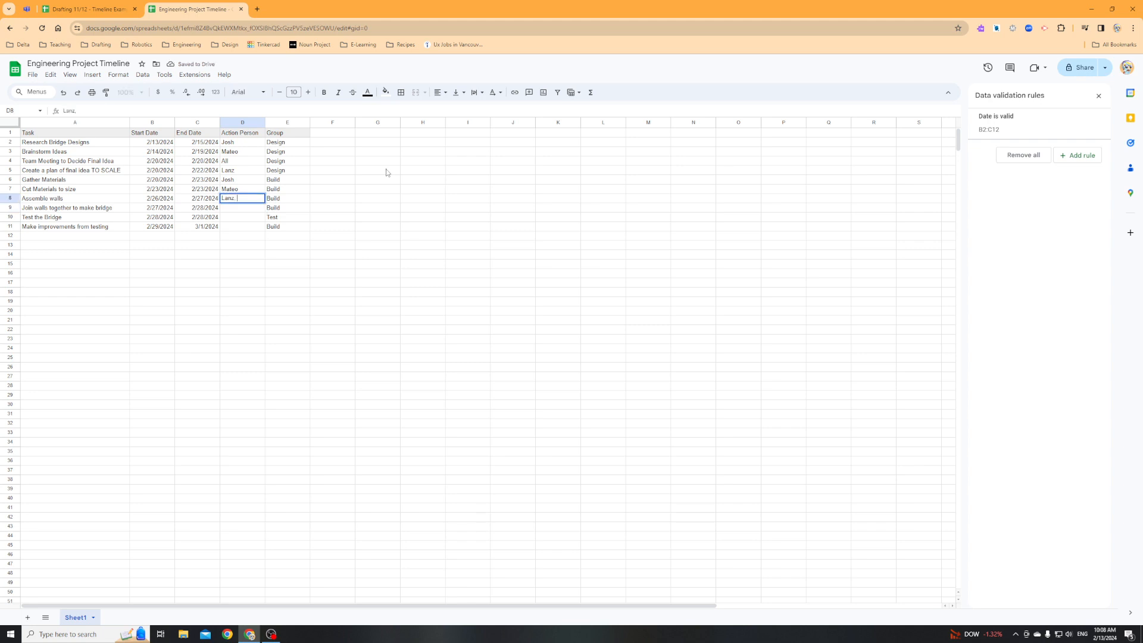
pyautogui.write(' M')
pyautogui.write('ateo')
pyautogui.write('m')
pyautogui.write('Josh')
pyautogui.press('Return')
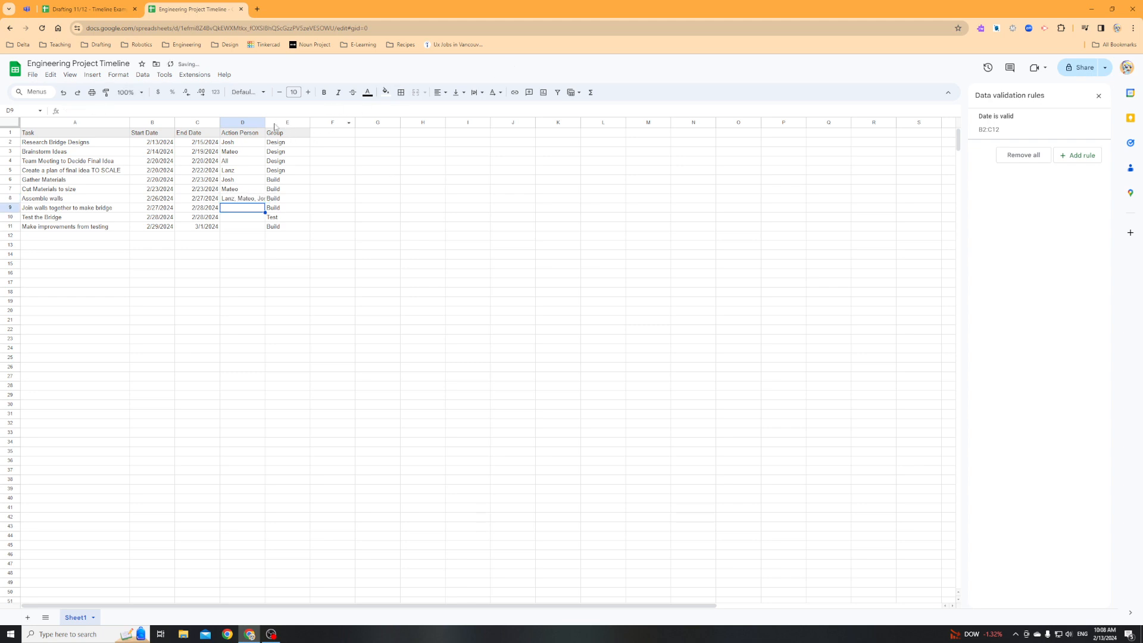
pyautogui.moveTo(265, 123); pyautogui.dragTo(272, 123)
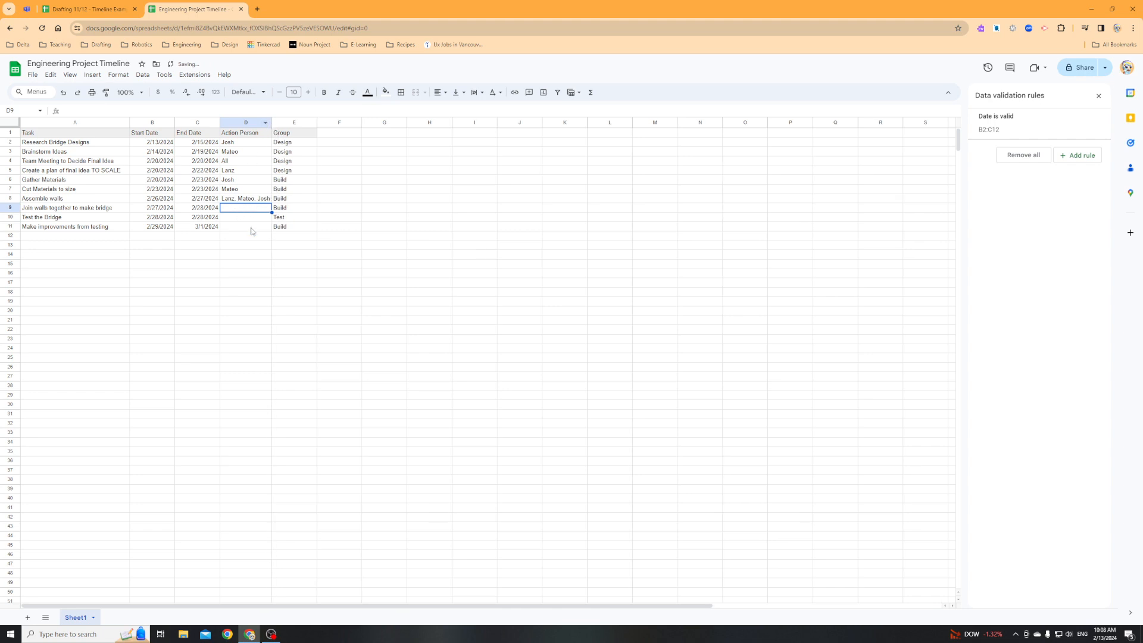
# - Copy the three-person Action Person entry from D8 to D9 and D10
pyautogui.press('Up')
pyautogui.hotkey('ctrl', 'c')
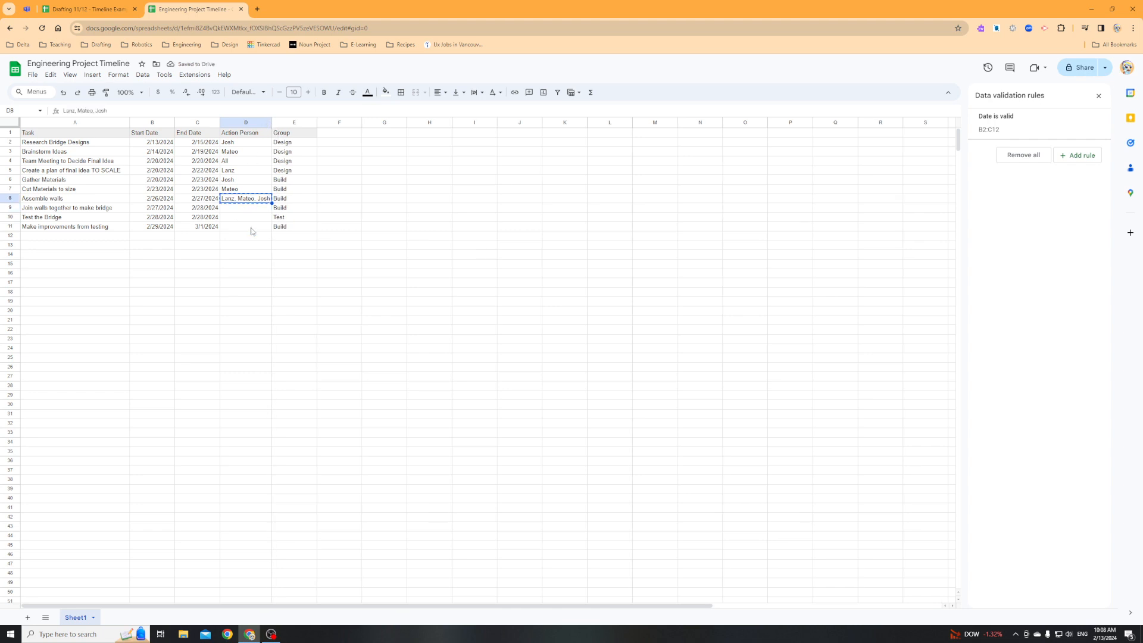
pyautogui.press('Down')
pyautogui.hotkey('ctrl', 'v')
pyautogui.press('Down')
pyautogui.hotkey('ctrl', 'v')
# - Replace the Action Person of the Team Meeting to Decide Final Idea task in D4 with the copied three-person entry
pyautogui.press('Up')
pyautogui.press('Up')
pyautogui.press('Up')
pyautogui.press('Up')
pyautogui.press('Up')
pyautogui.press('Up')
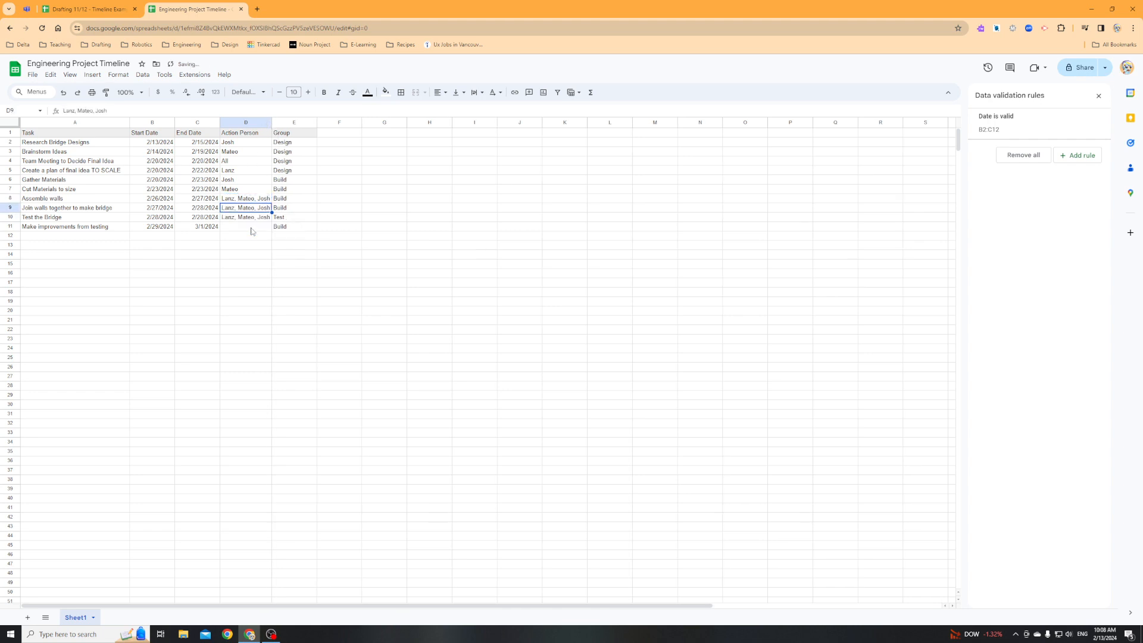
pyautogui.hotkey('ctrl', 'v')
# - Enter the Research Bridge Designs team member's first name as Action Person of Make improvements from testing in D11
pyautogui.press('Down')
pyautogui.press('Down')
pyautogui.press('Down')
pyautogui.press('Down')
pyautogui.press('Down')
pyautogui.press('Down')
pyautogui.press('Down')
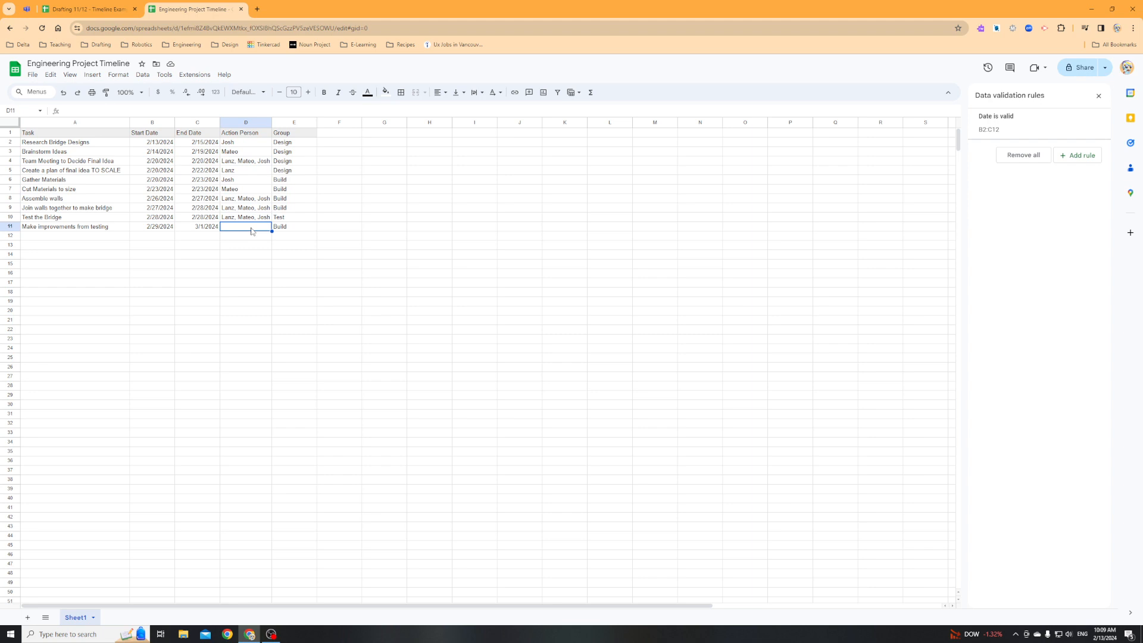
pyautogui.doubleClick(251, 230)
pyautogui.write('Josh')
pyautogui.press('Return')
# - Add the task "Submit completed Design Document" in row 12 with "Design" as its Group
pyautogui.press('Right')
pyautogui.write('Des')
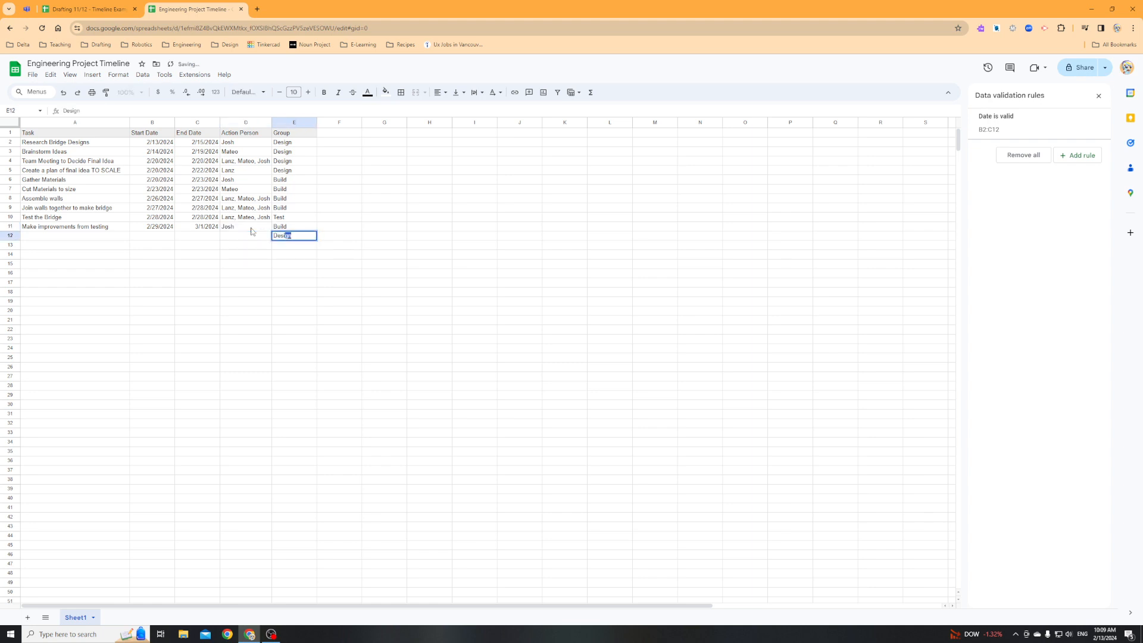
pyautogui.press('Return')
pyautogui.press('Up')
pyautogui.press('Left')
pyautogui.press('Left')
pyautogui.press('Left')
pyautogui.press('Left')
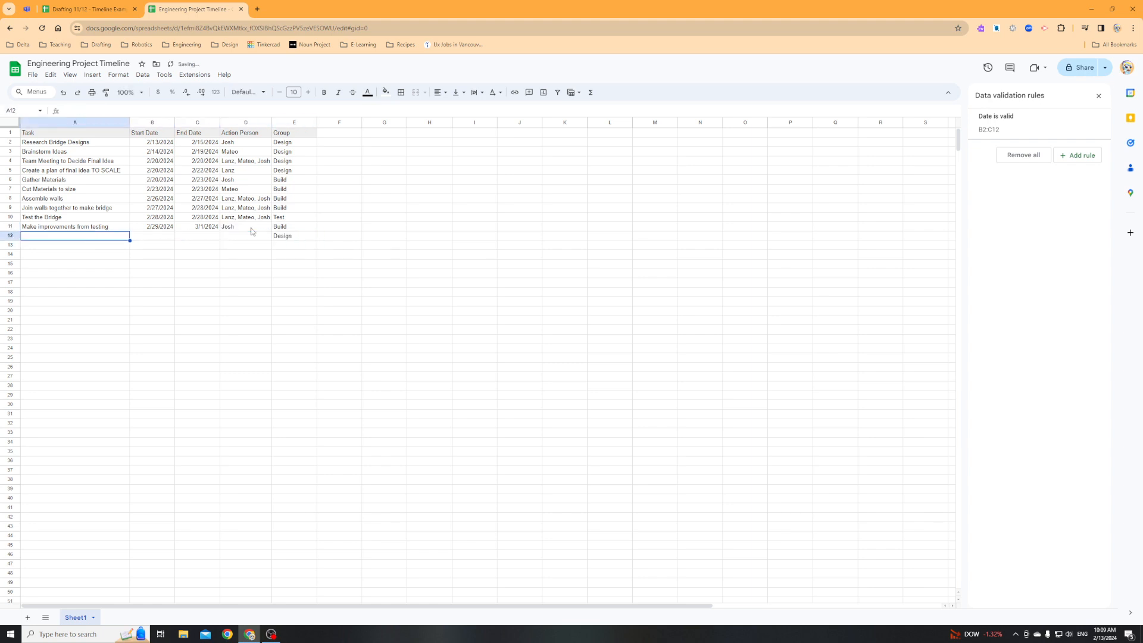
pyautogui.write('F')
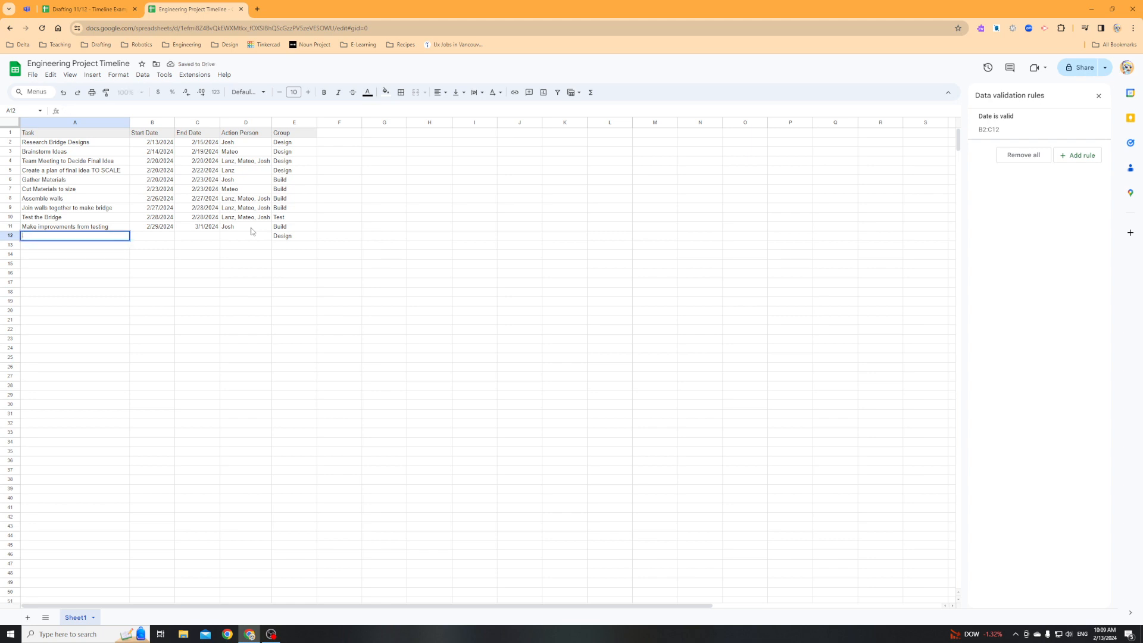
pyautogui.write('Submit completed Design Document')
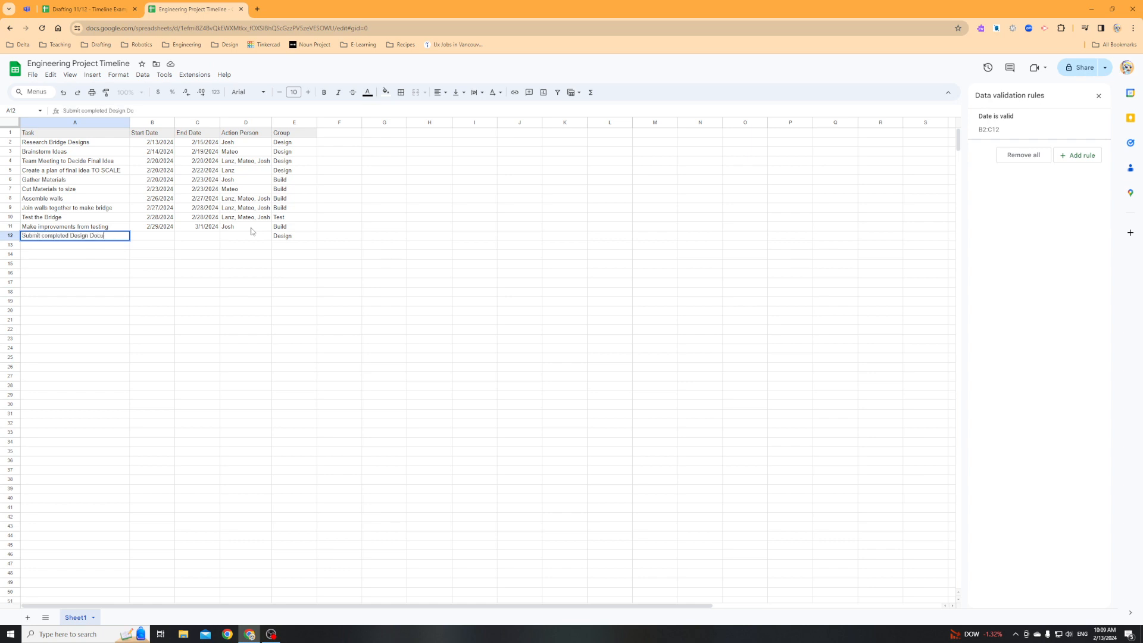
pyautogui.press('Return')
# - Copy the three-person Action Person entry of the Test the Bridge task from D10 to D12
pyautogui.press('Up')
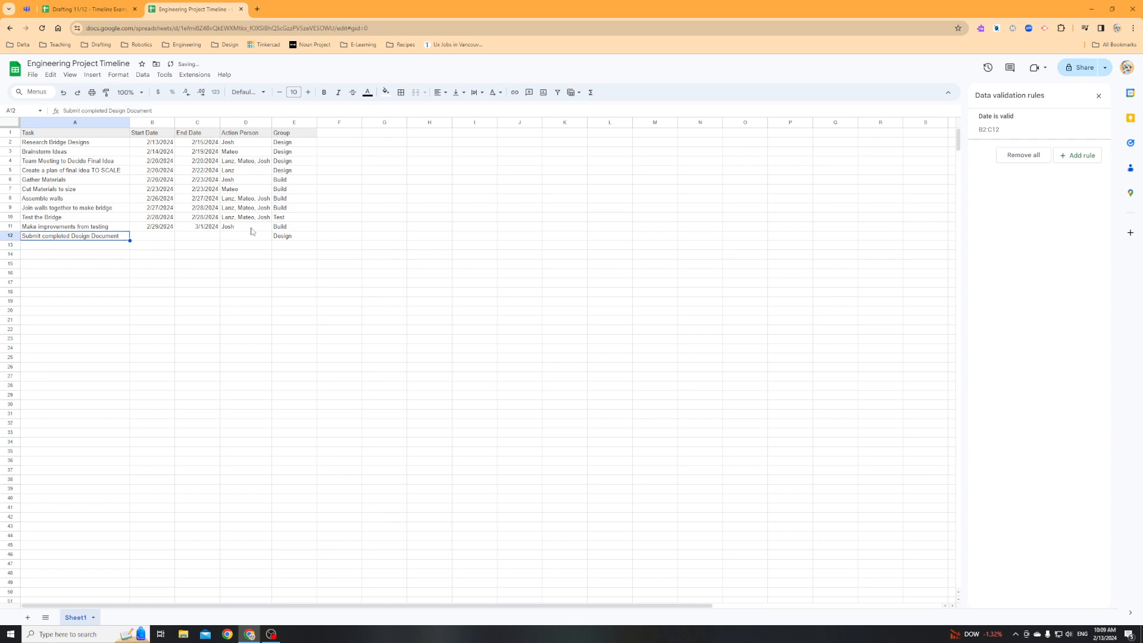
pyautogui.press('Right')
pyautogui.press('Right')
pyautogui.press('Right')
pyautogui.press('Up')
pyautogui.press('Up')
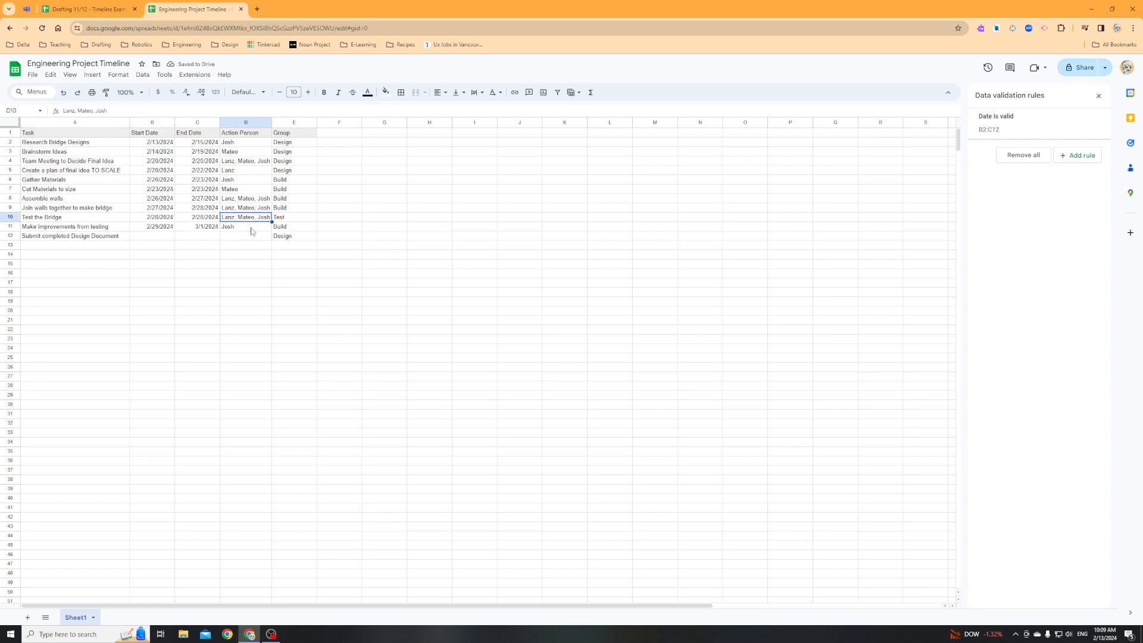
pyautogui.hotkey('ctrl', 'c')
pyautogui.press('Down')
pyautogui.press('Down')
pyautogui.hotkey('ctrl', 'v')
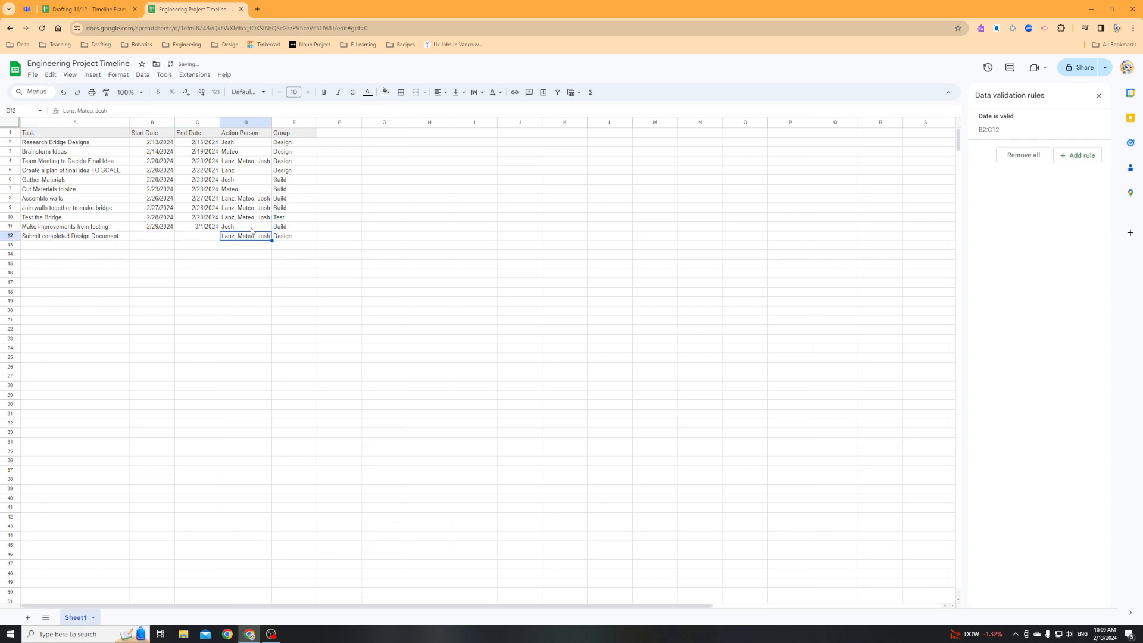
# - Set the Action Person of Submit completed Design Document in D12 to the first name of the team member assigned to Brainstorm Ideas
pyautogui.write('Mateo')
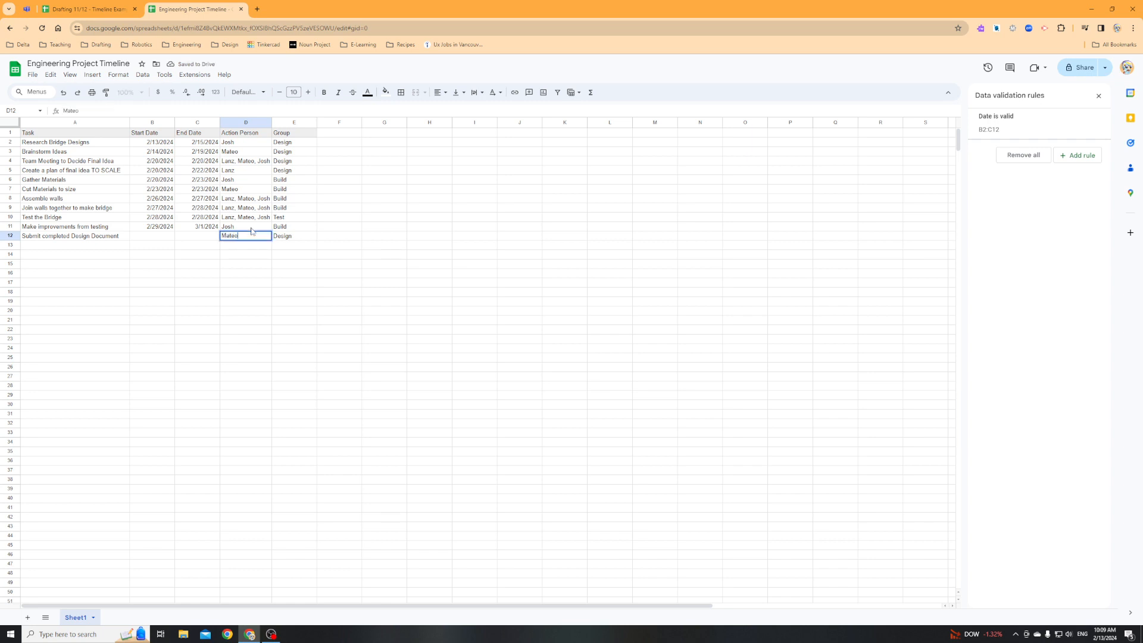
pyautogui.press('Return')
pyautogui.press('Up')
pyautogui.press('Left')
pyautogui.press('Left')
pyautogui.press('Left')
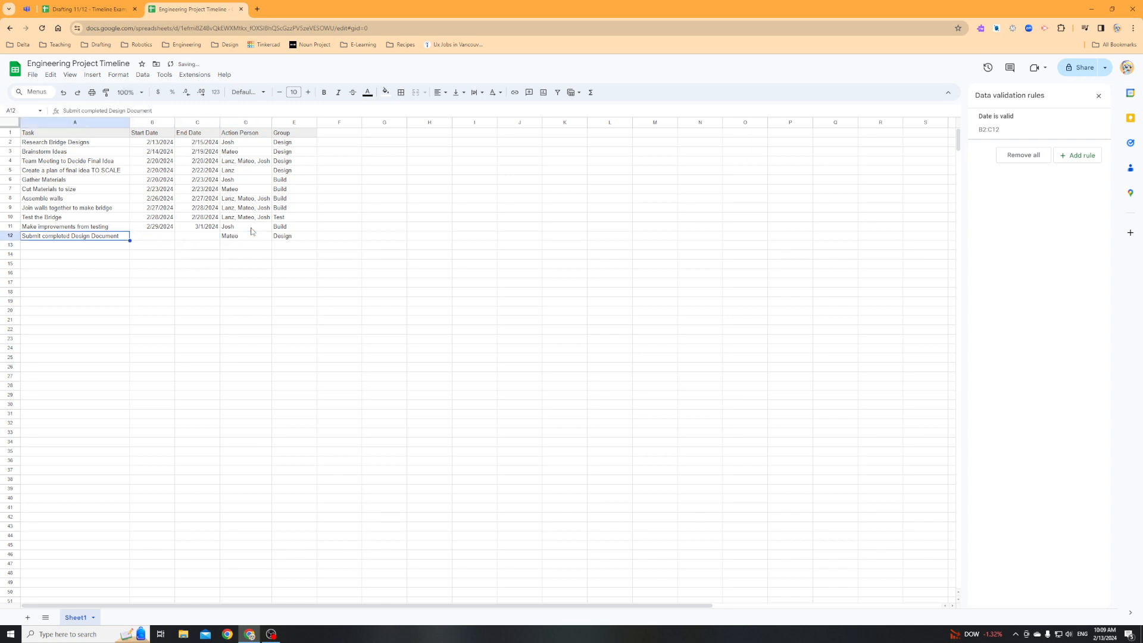
# - Move the Submit completed Design Document entry from row 12 down to row 13
pyautogui.hotkey('shift', 'Right')
pyautogui.hotkey('shift', 'Right')
pyautogui.hotkey('shift', 'Right')
pyautogui.hotkey('shift', 'Right')
pyautogui.hotkey('ctrl', 'x')
pyautogui.press('Down')
pyautogui.hotkey('ctrl', 'v')
pyautogui.press('Up')
pyautogui.press('Up')
pyautogui.press('Down')
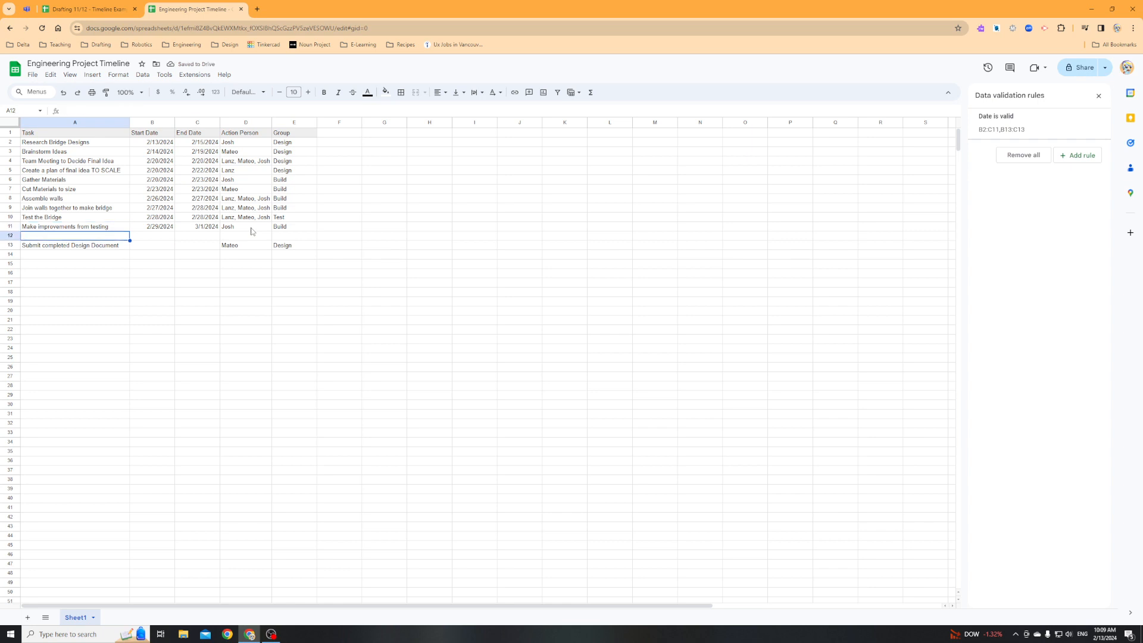
# - Move the Test the Bridge and Make improvements from testing entries down one row to rows 11 and 12
pyautogui.press('Up')
pyautogui.press('Up')
pyautogui.hotkey('shift', 'Right')
pyautogui.hotkey('shift', 'Right')
pyautogui.hotkey('shift', 'Right')
pyautogui.hotkey('shift', 'Right')
pyautogui.hotkey('shift', 'Down')
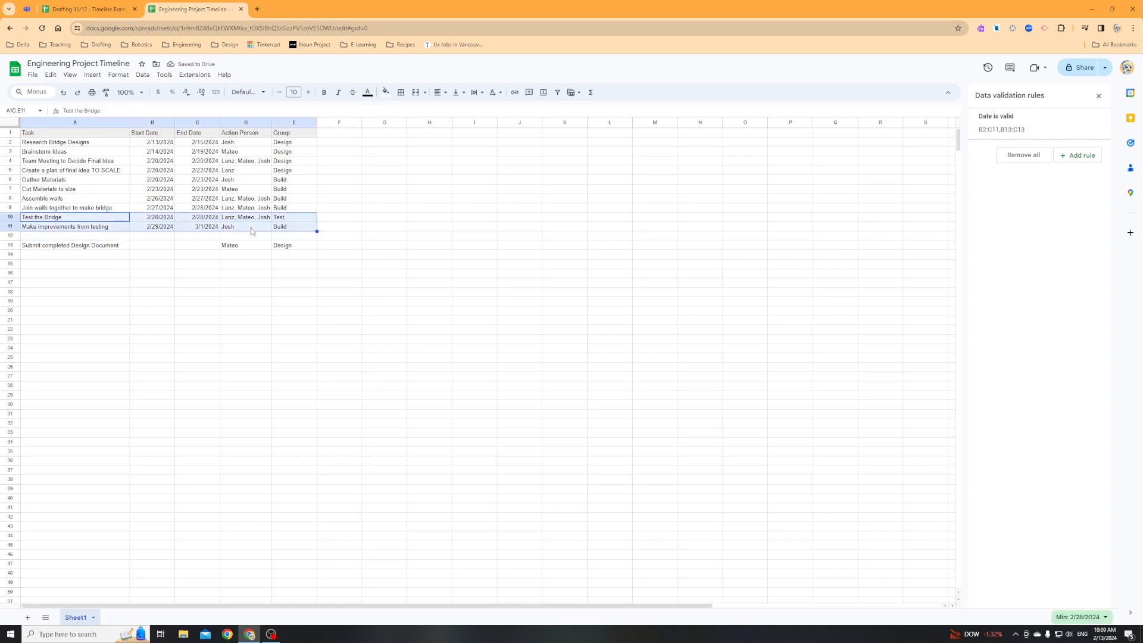
pyautogui.hotkey('ctrl', 'x')
pyautogui.press('Down')
pyautogui.hotkey('ctrl', 'v')
pyautogui.press('Up')
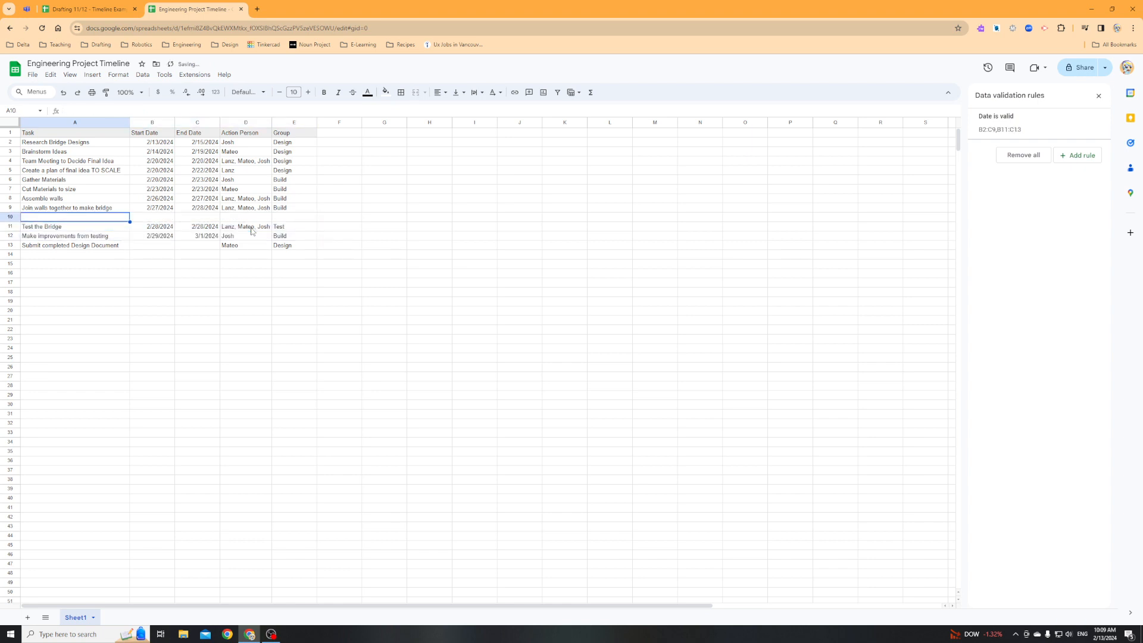
# - Enter the task "Take Photos of Build Process" in the empty row 10
pyautogui.write('Take Photos ')
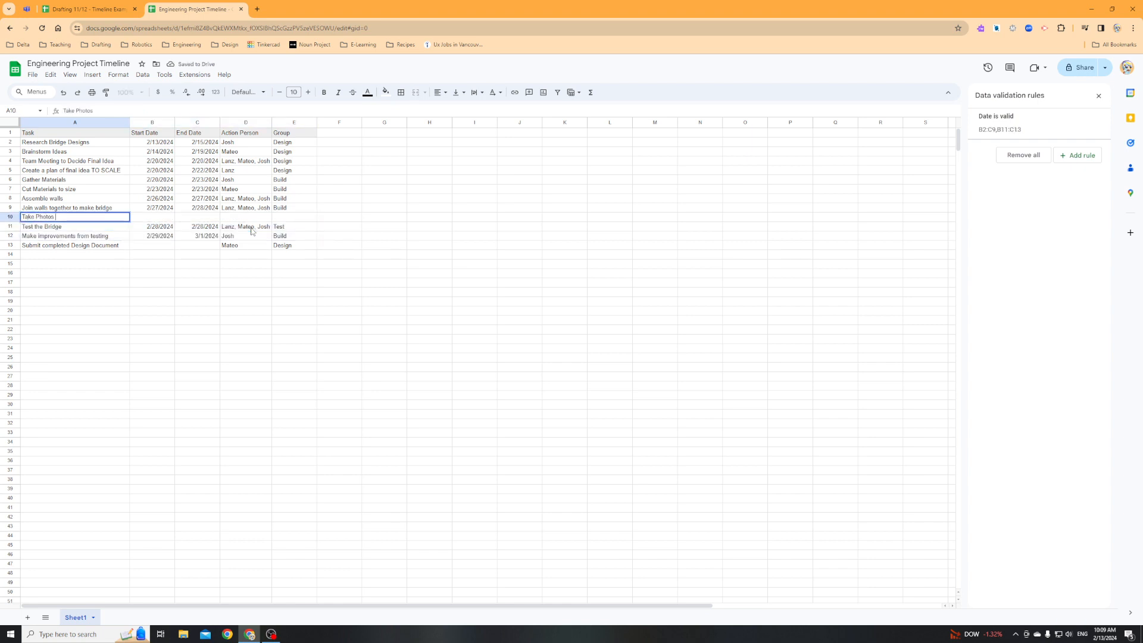
pyautogui.write('of Build Process')
pyautogui.press('Tab')
pyautogui.press('Tab')
pyautogui.press('Tab')
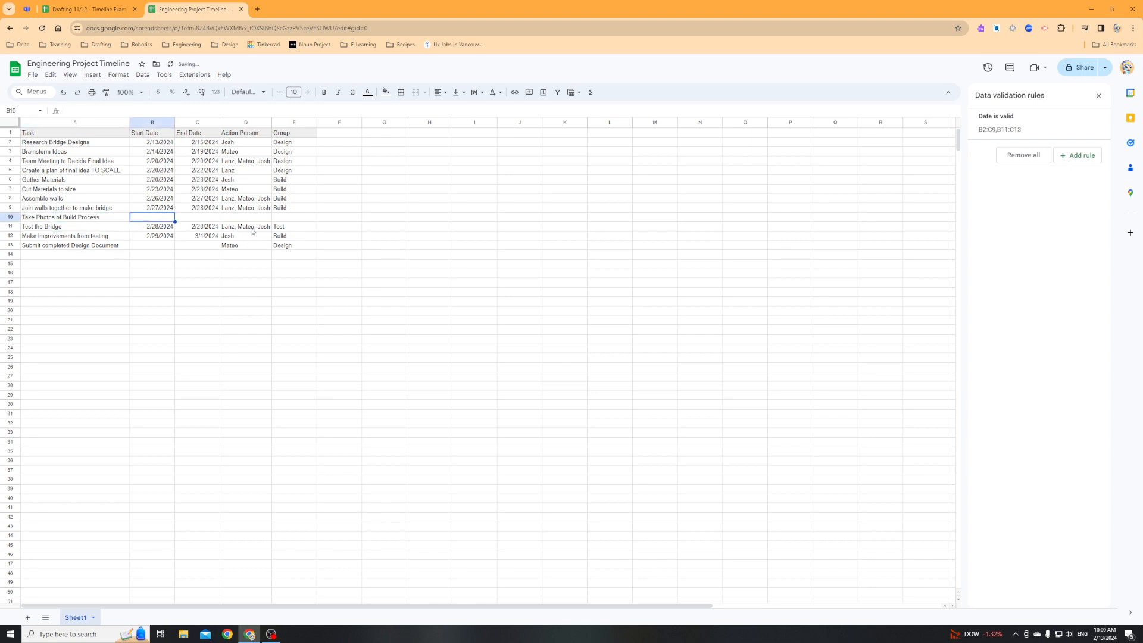
# - Copy the Action Person from D13 to D10 and enter "Design" as the Group of Take Photos of Build Process
pyautogui.press('Down')
pyautogui.press('Down')
pyautogui.press('Down')
pyautogui.hotkey('ctrl', 'c')
pyautogui.press('Up')
pyautogui.press('Up')
pyautogui.press('Up')
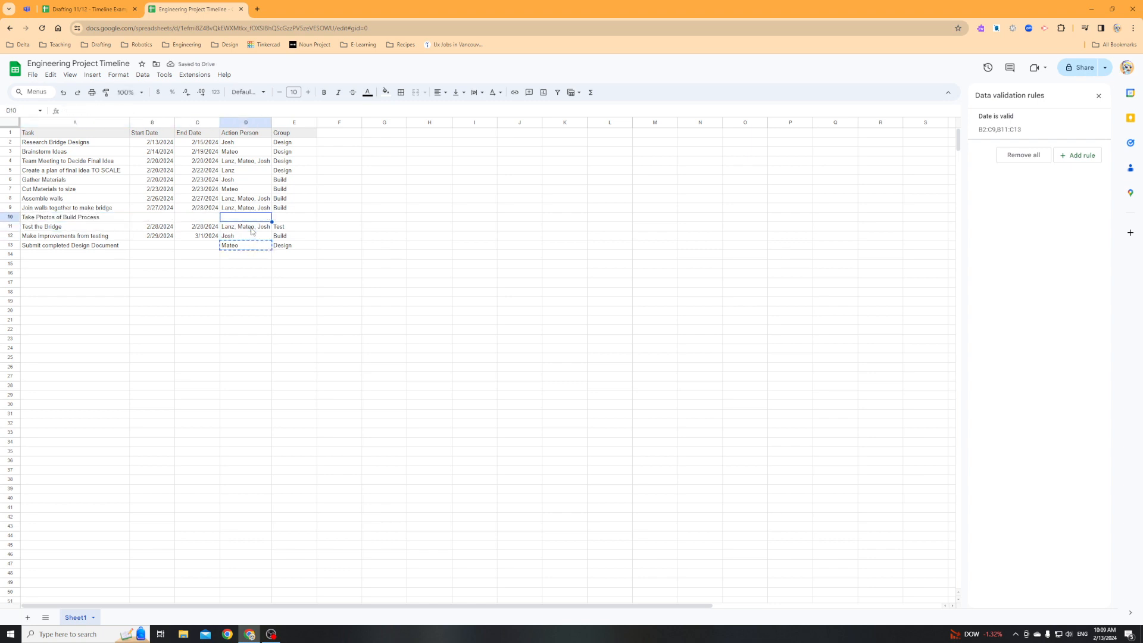
pyautogui.hotkey('ctrl', 'v')
pyautogui.press('Tab')
pyautogui.write('Design')
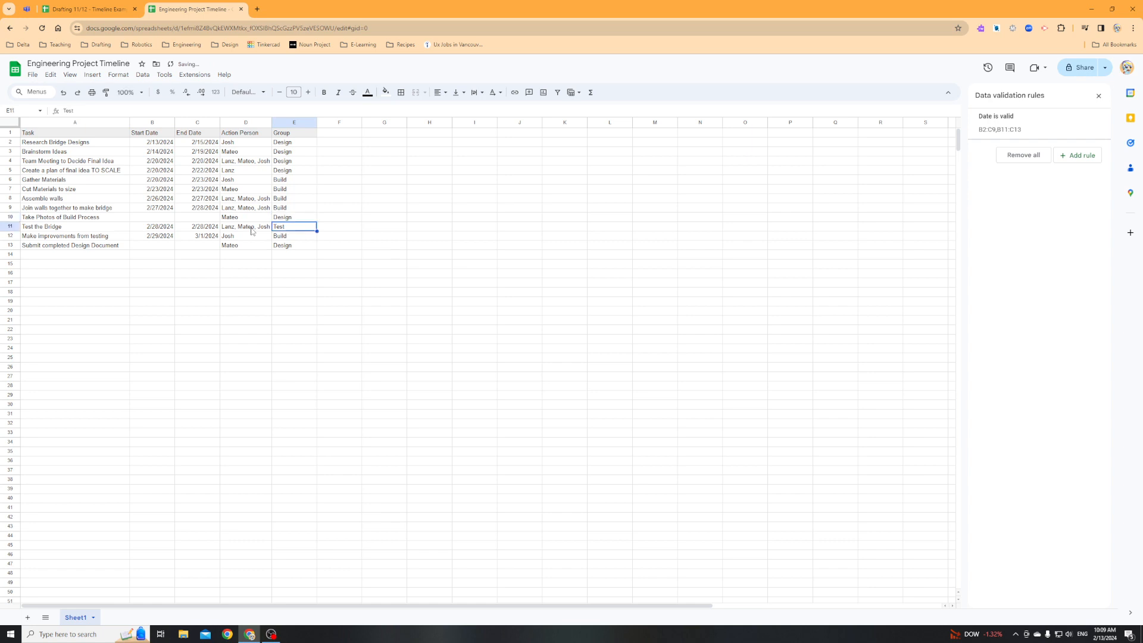
# - Copy the Gather Materials start date, 2/20/2024, to the Start Date of Take Photos of Build Process in B10
pyautogui.press('Left')
pyautogui.press('Left')
pyautogui.press('Left')
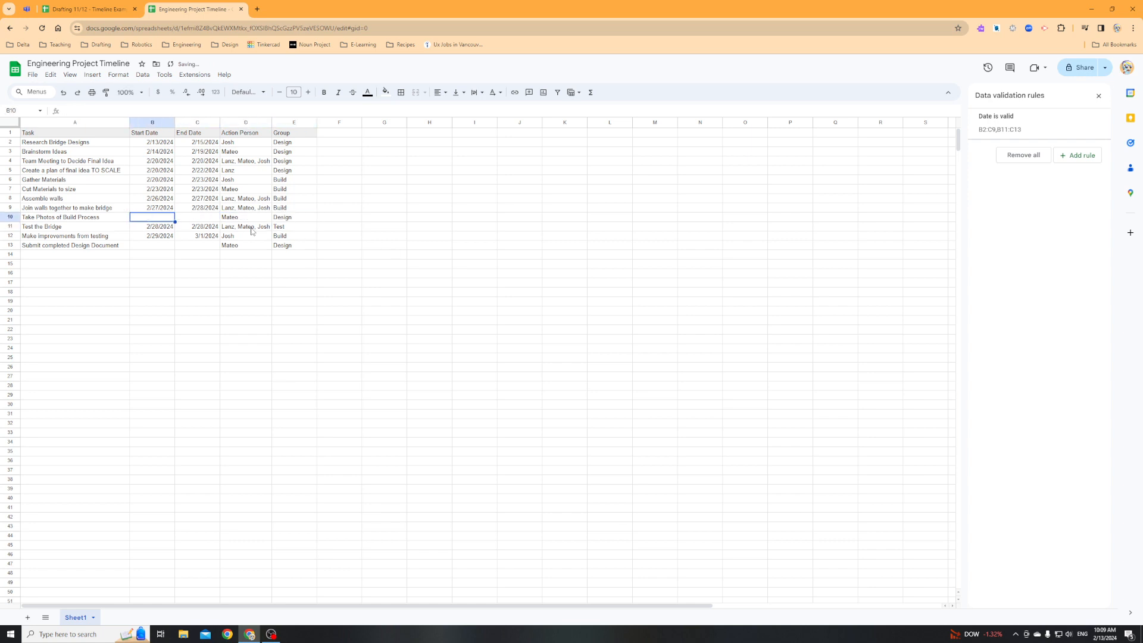
pyautogui.doubleClick(147, 216)
pyautogui.click(168, 190)
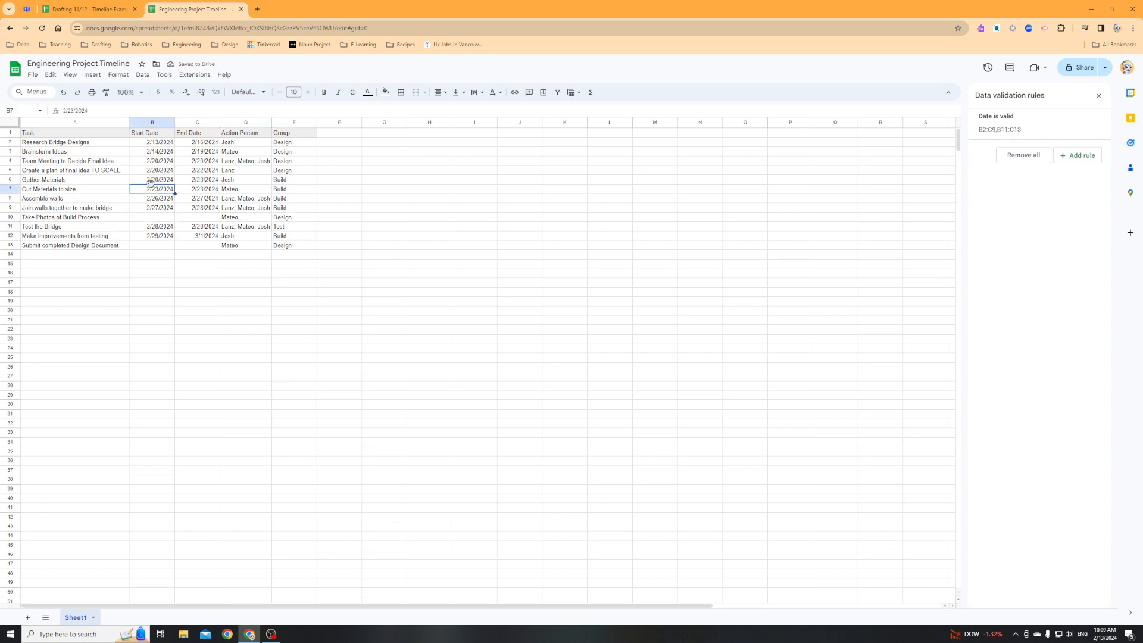
pyautogui.press('Up')
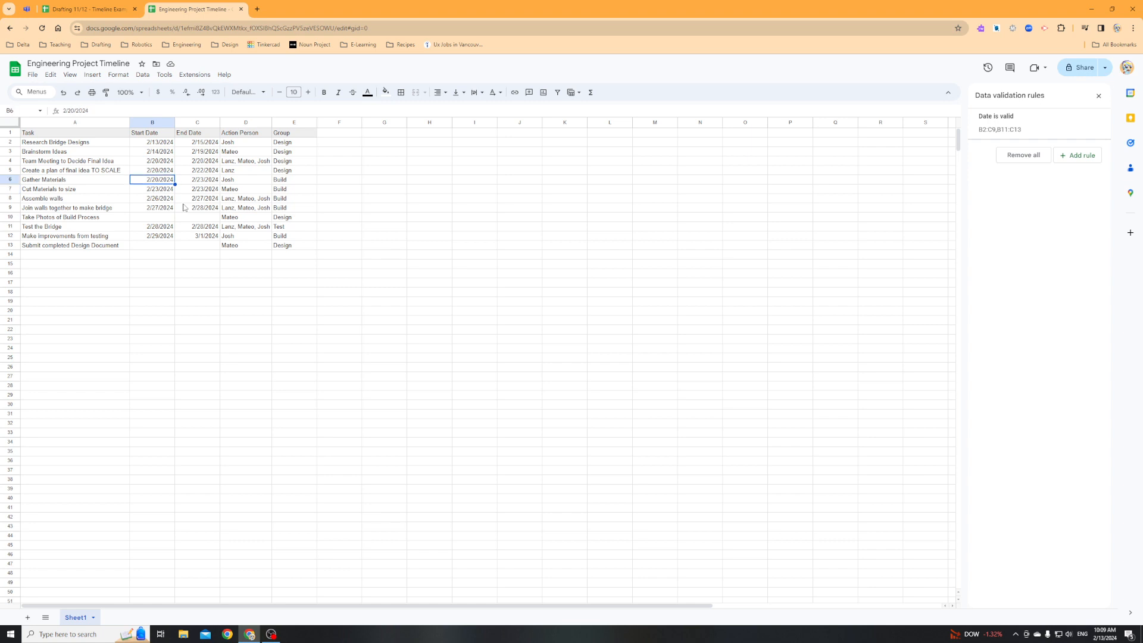
pyautogui.hotkey('ctrl', 'c')
pyautogui.press('Down')
pyautogui.press('Down')
pyautogui.press('Down')
pyautogui.press('Down')
pyautogui.hotkey('ctrl', 'v')
# - Copy the Make improvements from testing end date, 3/1/2024, to the End Date of Take Photos of Build Process in C10
pyautogui.press('Right')
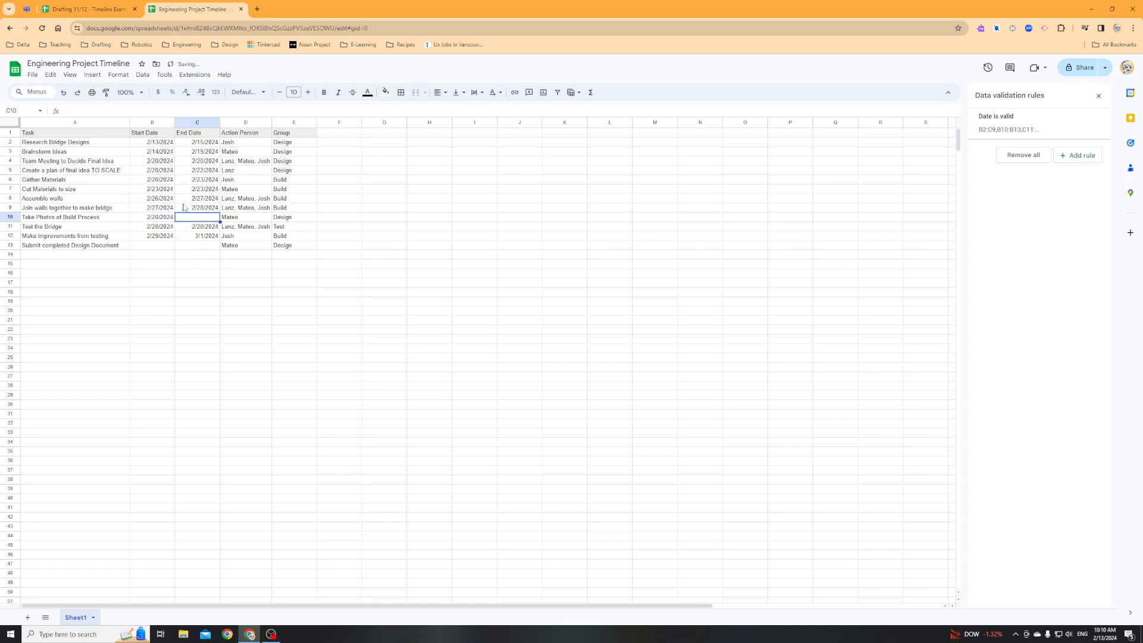
pyautogui.press('Down')
pyautogui.press('Down')
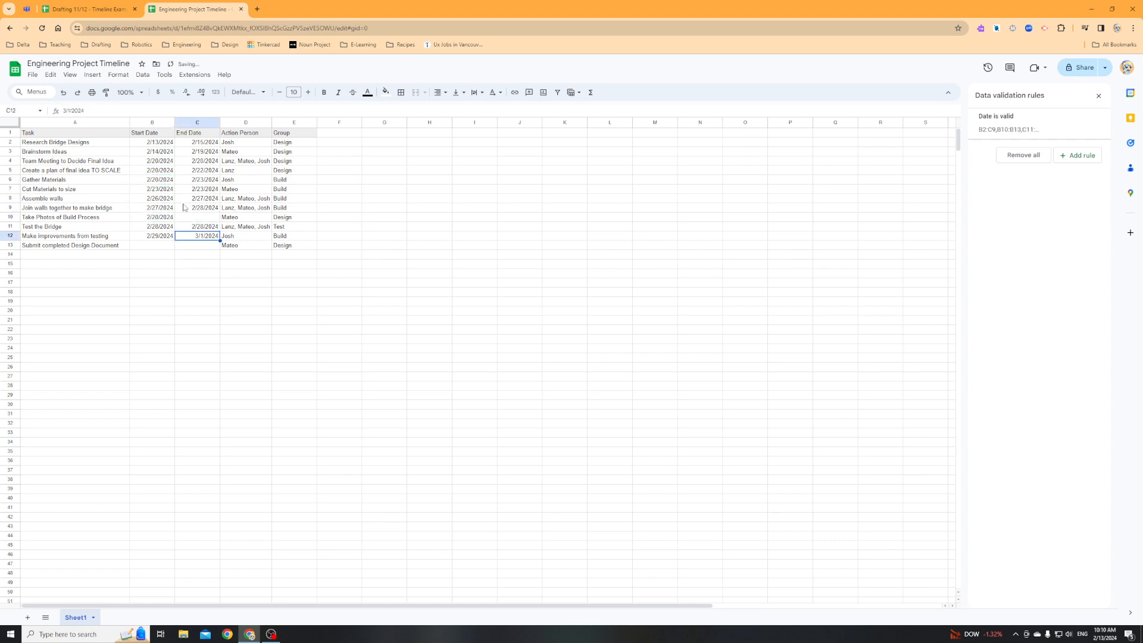
pyautogui.hotkey('ctrl', 'c')
pyautogui.press('Up')
pyautogui.press('Up')
pyautogui.hotkey('ctrl', 'v')
pyautogui.press('Left')
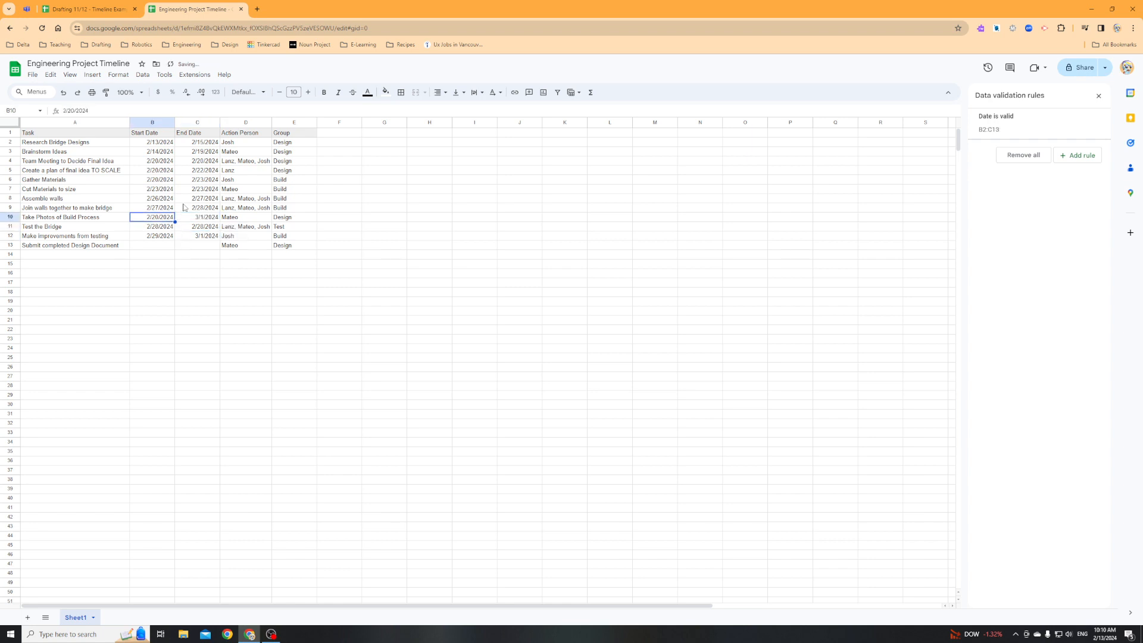
# - Set both the Start Date and End Date of Submit completed Design Document in row 13 to 3/4/2024
pyautogui.press('Right')
pyautogui.press('Right')
pyautogui.press('Down')
pyautogui.press('Down')
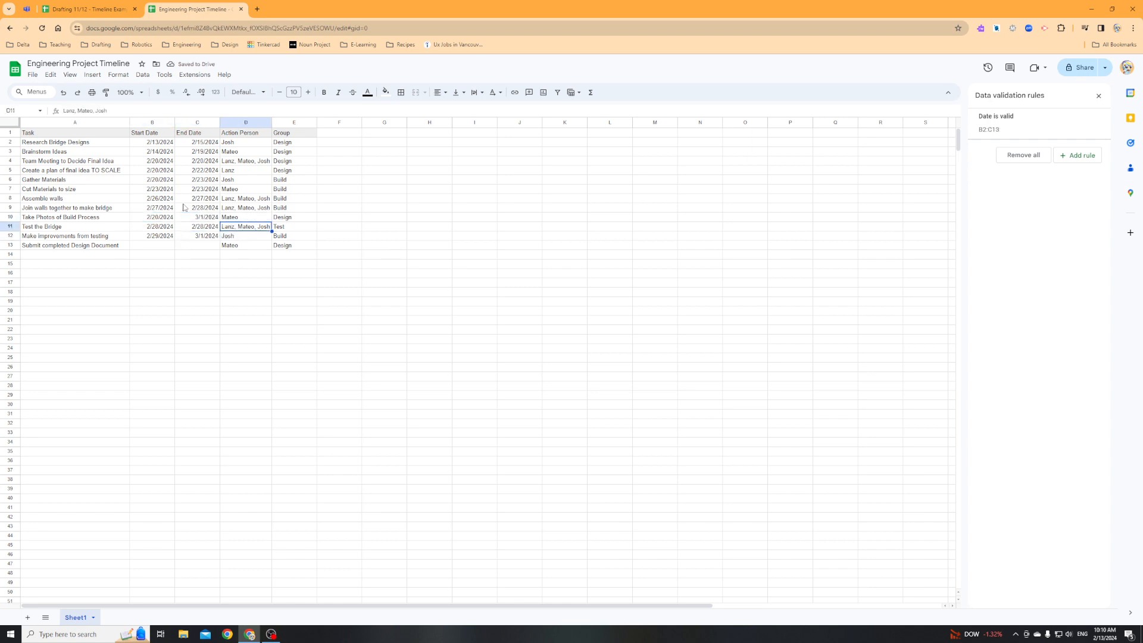
pyautogui.press('Left')
pyautogui.press('Left')
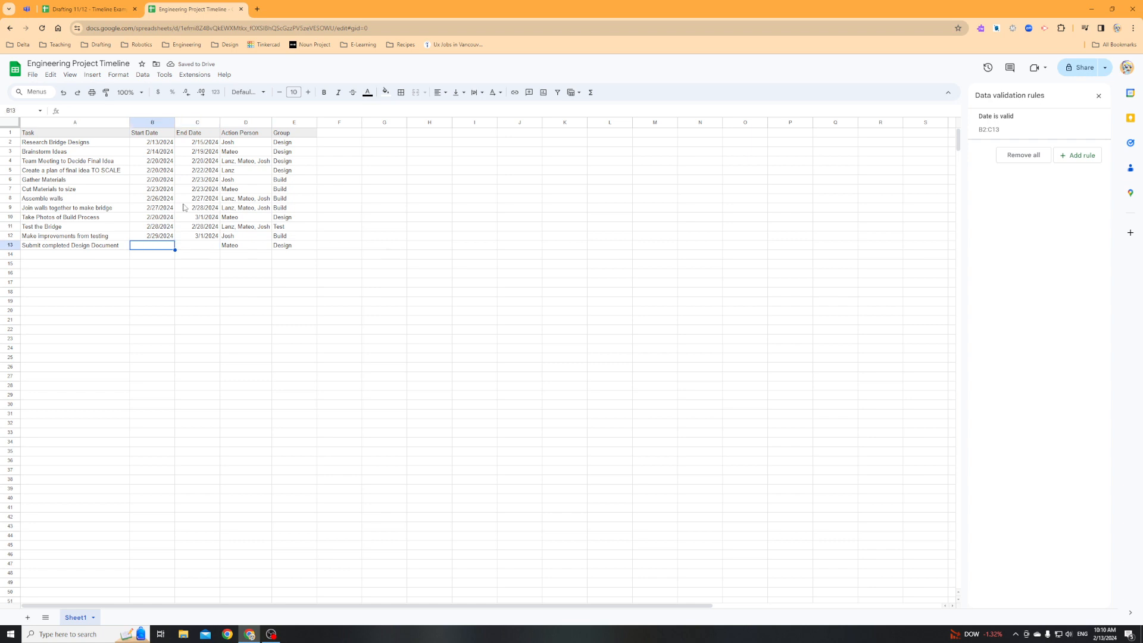
pyautogui.press('Return')
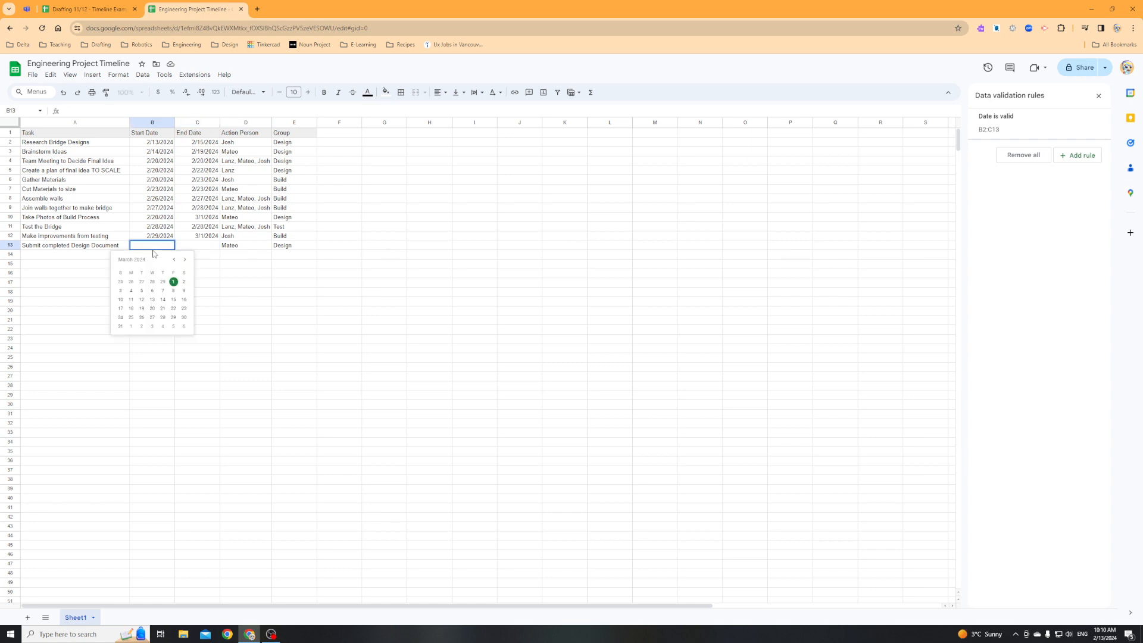
pyautogui.click(131, 291)
pyautogui.doubleClick(185, 248)
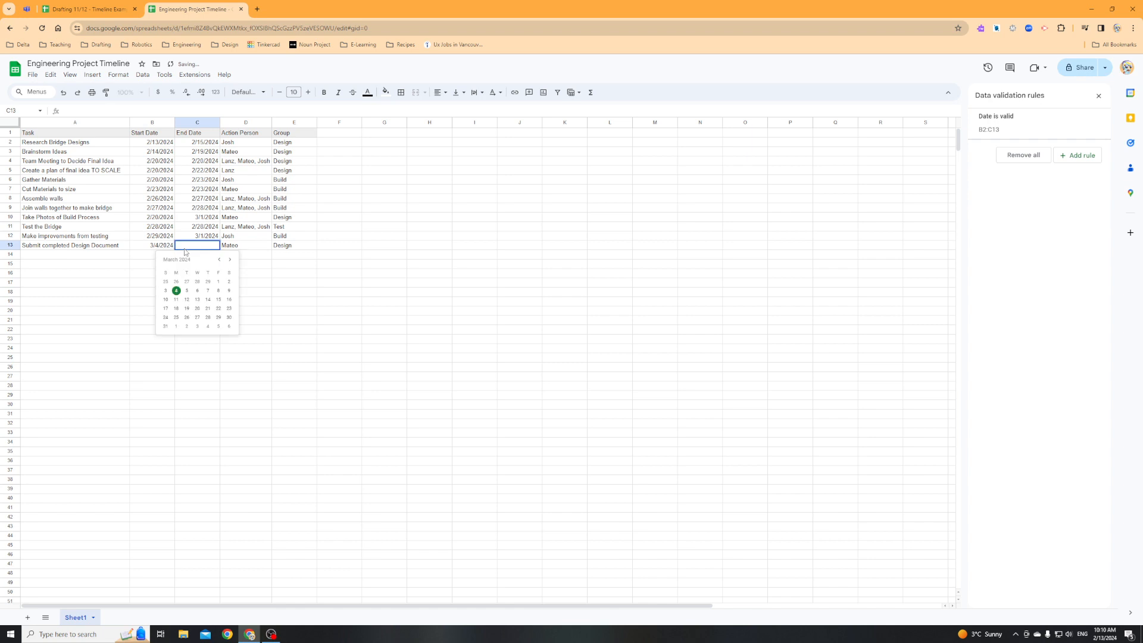
pyautogui.click(178, 291)
# - Change both the Start Date and End Date of Submit completed Design Document to 3/3/2024
pyautogui.doubleClick(158, 245)
pyautogui.click(121, 290)
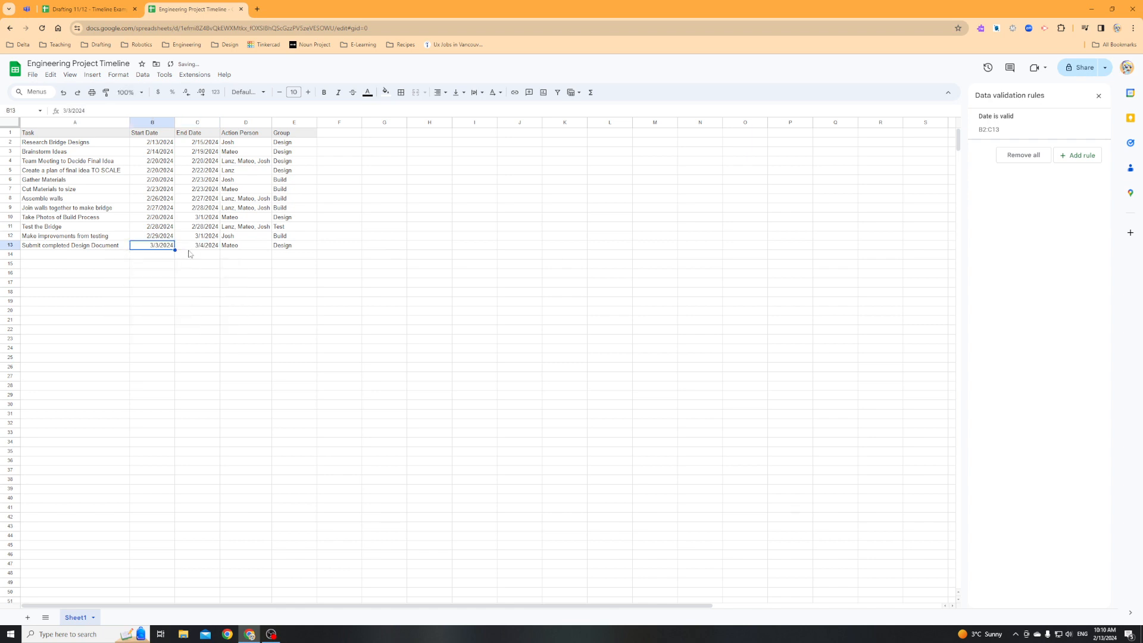
pyautogui.doubleClick(191, 247)
pyautogui.click(165, 292)
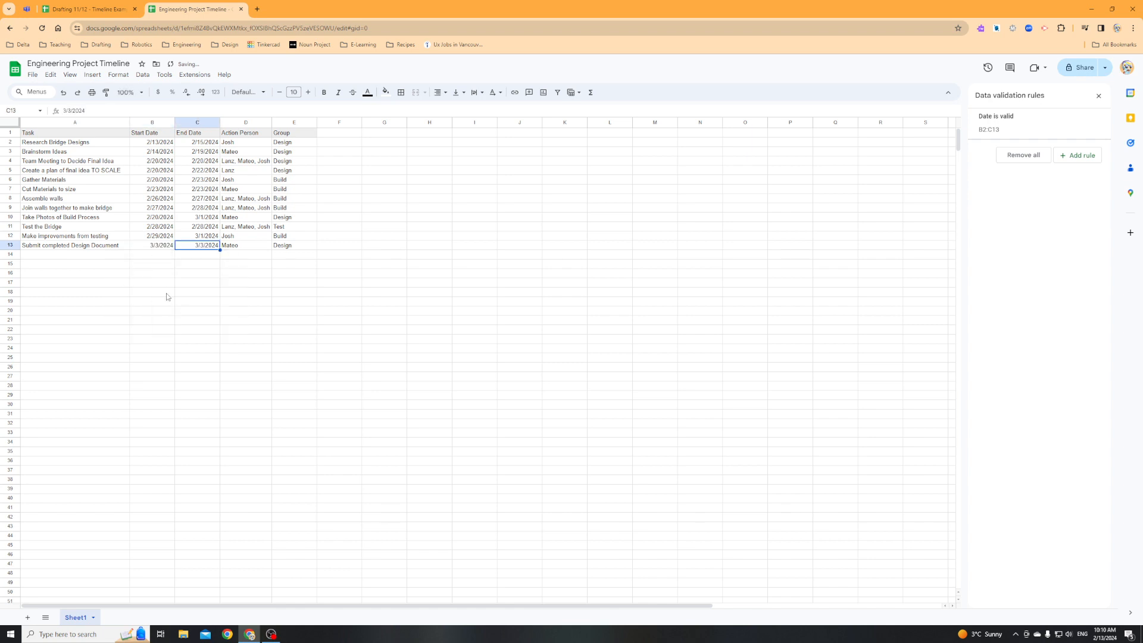
# - Set the Start Date of Submit completed Design Document in B13 to 3/1/2024
pyautogui.click(157, 250)
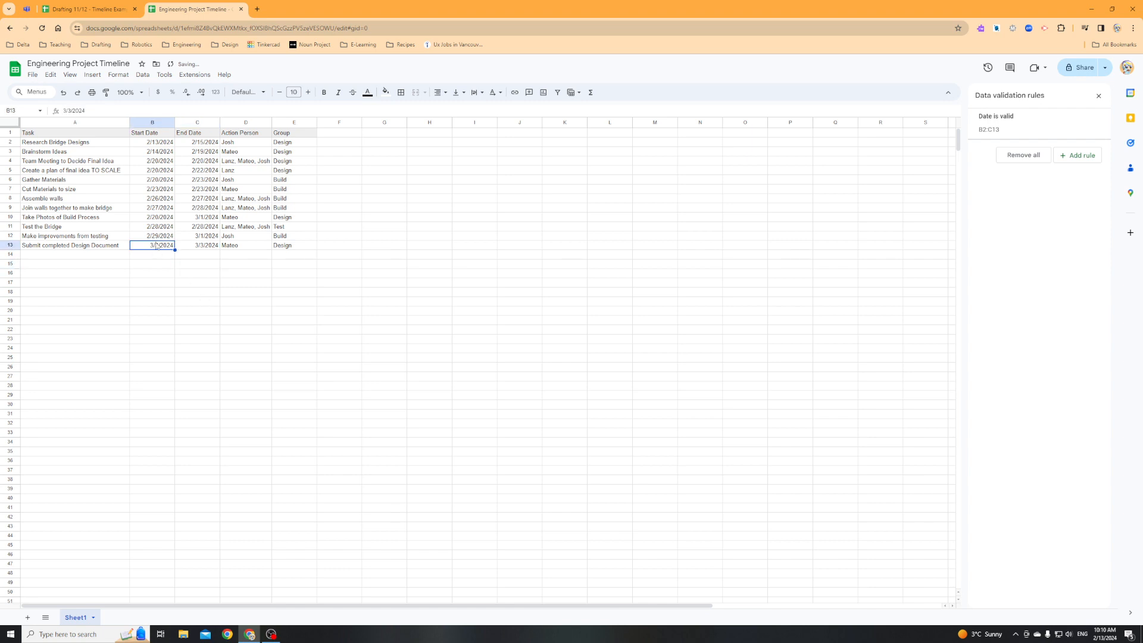
pyautogui.doubleClick(158, 247)
pyautogui.click(172, 281)
pyautogui.click(185, 265)
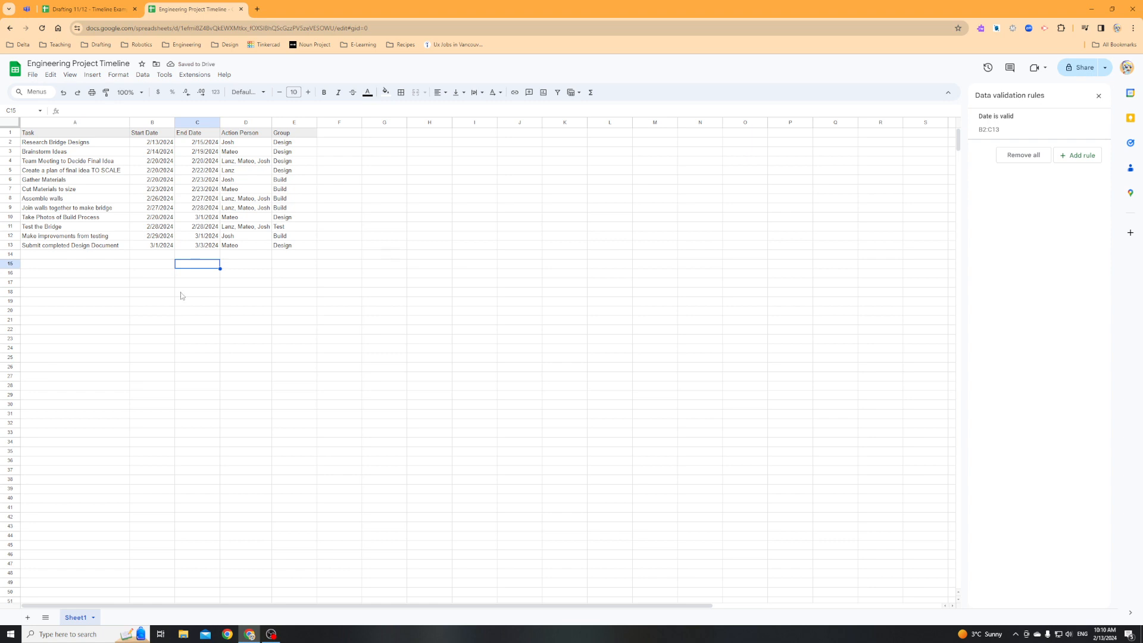
# - Insert a timeline from the task table, extending its data range to Sheet1!A1:E20
pyautogui.moveTo(42, 134); pyautogui.dragTo(283, 250)
pyautogui.click(294, 301)
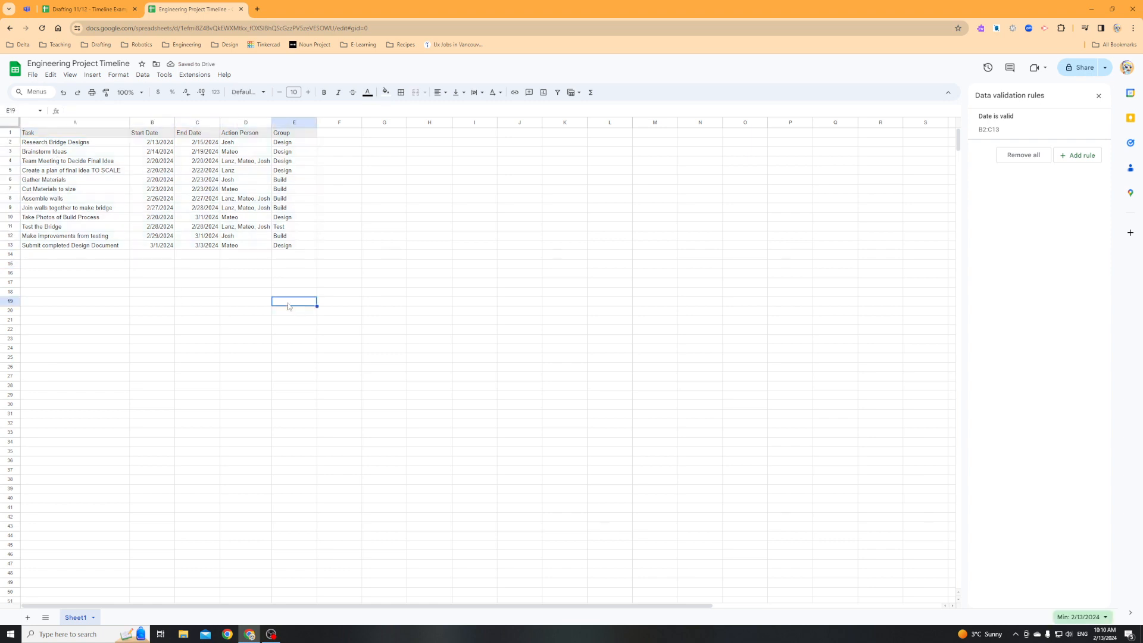
pyautogui.click(236, 145)
pyautogui.moveTo(245, 155); pyautogui.dragTo(67, 138)
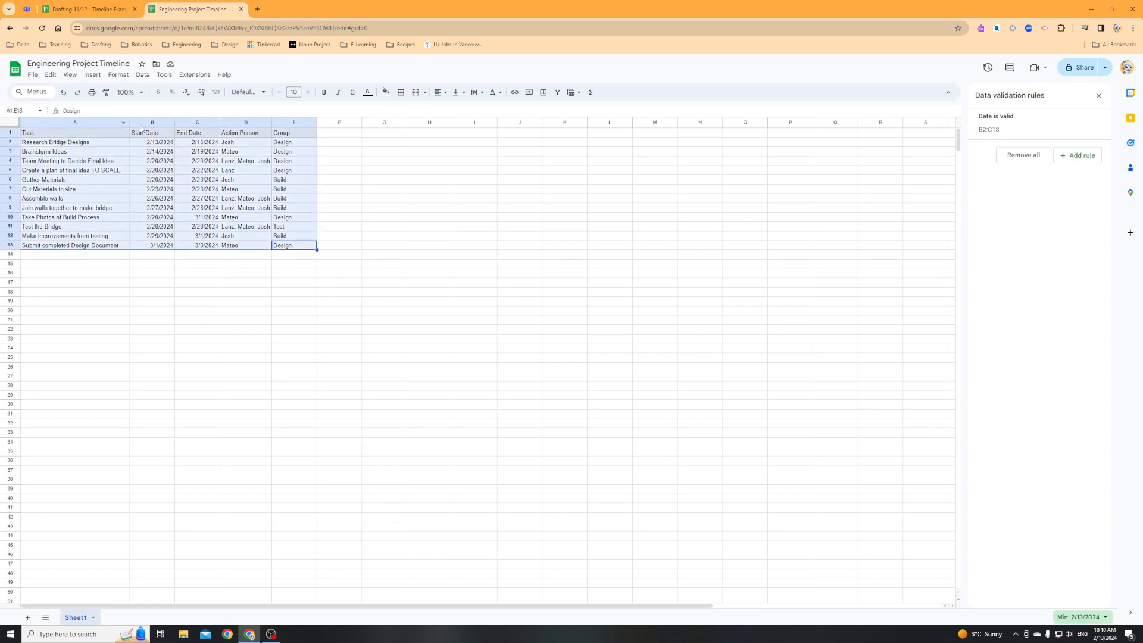
pyautogui.click(94, 76)
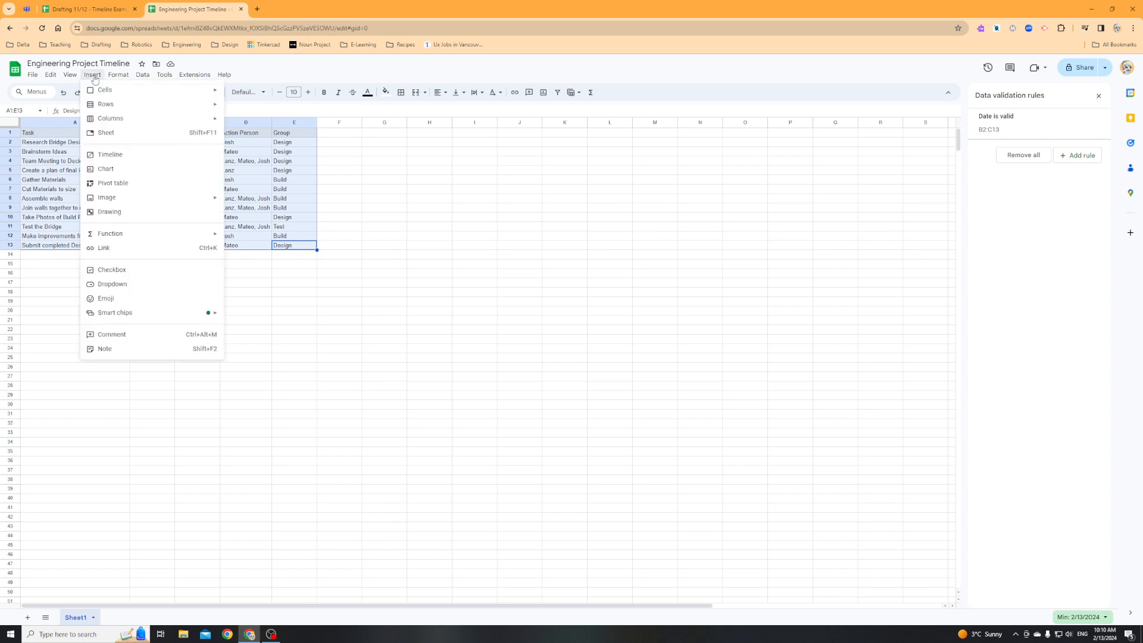
pyautogui.click(123, 156)
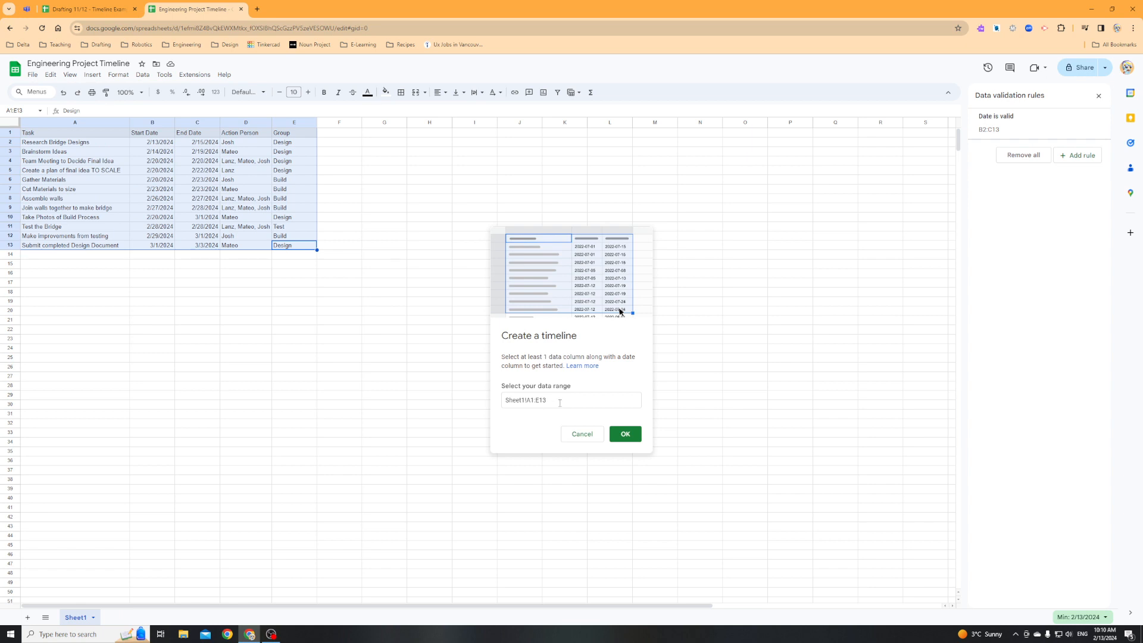
pyautogui.click(579, 406)
pyautogui.press('BackSpace')
pyautogui.press('BackSpace')
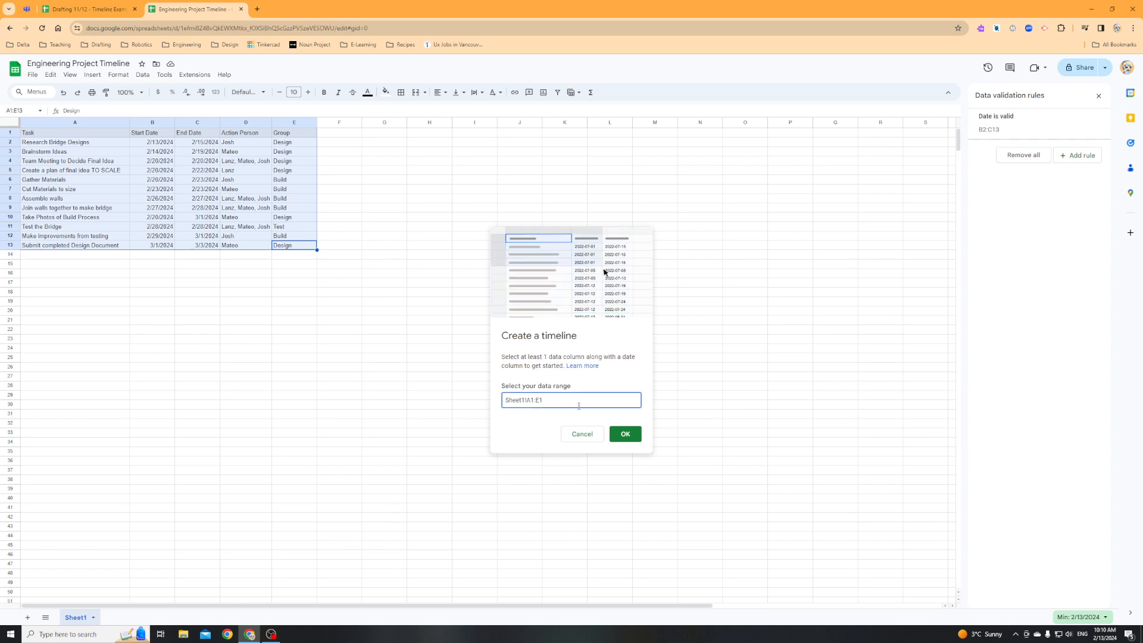
pyautogui.write('20')
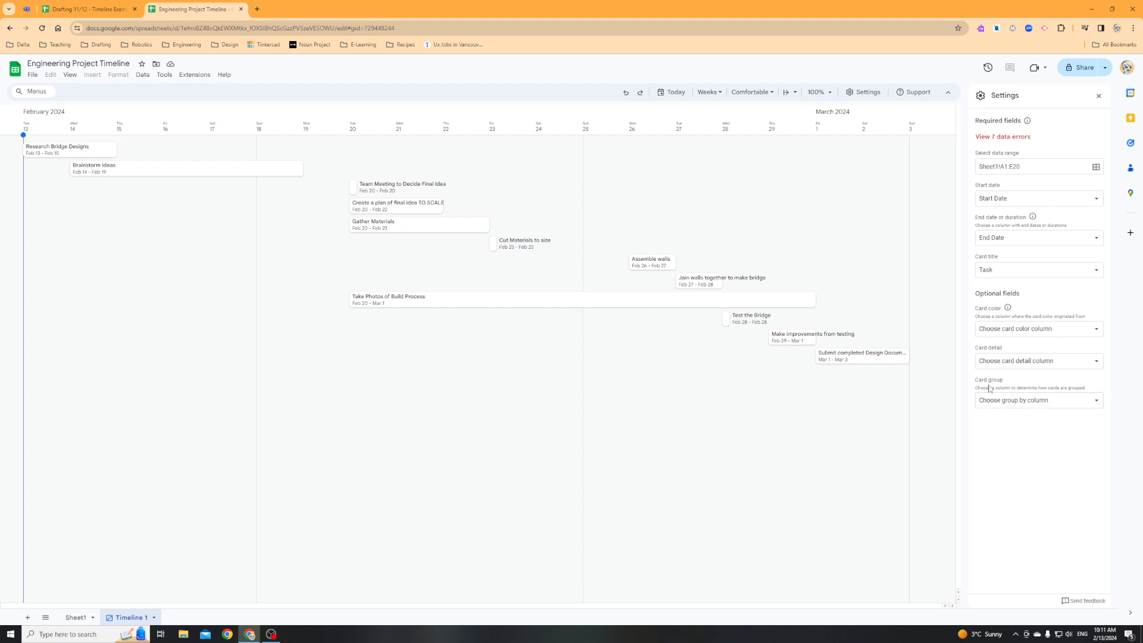
# - Group the timeline cards by the Group column
pyautogui.click(1032, 403)
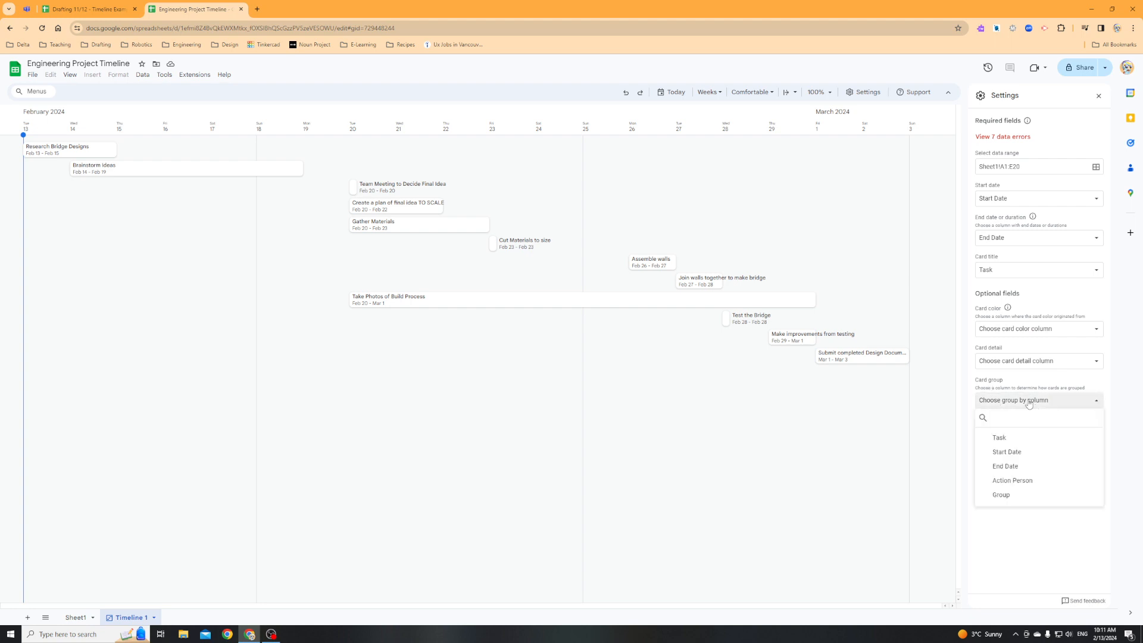
pyautogui.click(1023, 498)
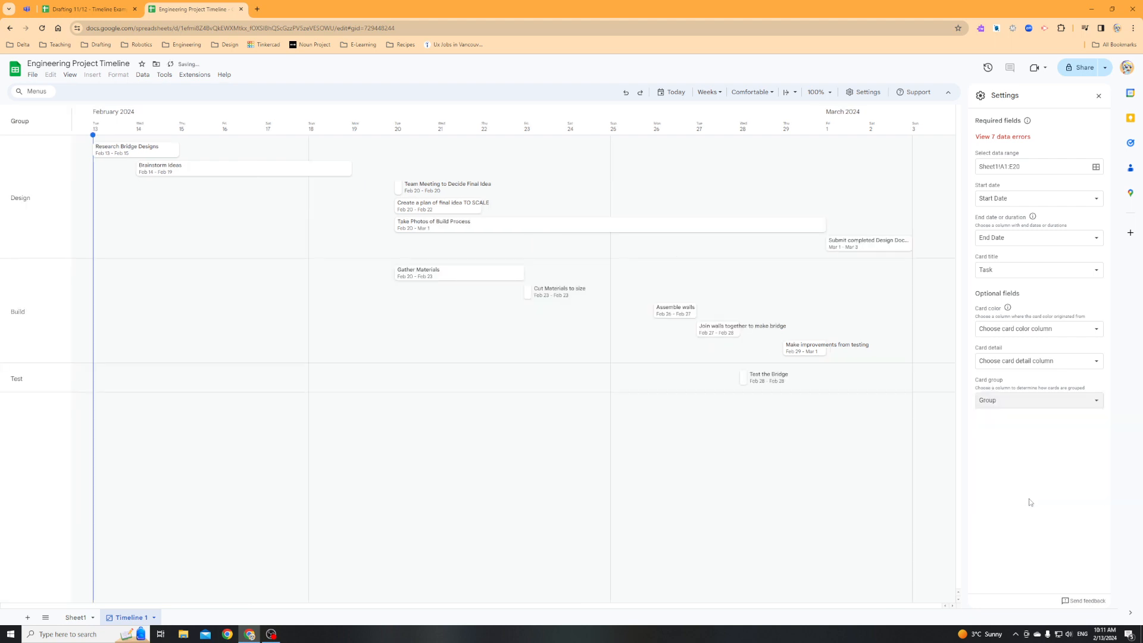
pyautogui.click(1034, 403)
pyautogui.click(1032, 509)
# - Show the Action Person column as the card detail on the timeline, clearing it once and choosing it again
pyautogui.click(1020, 365)
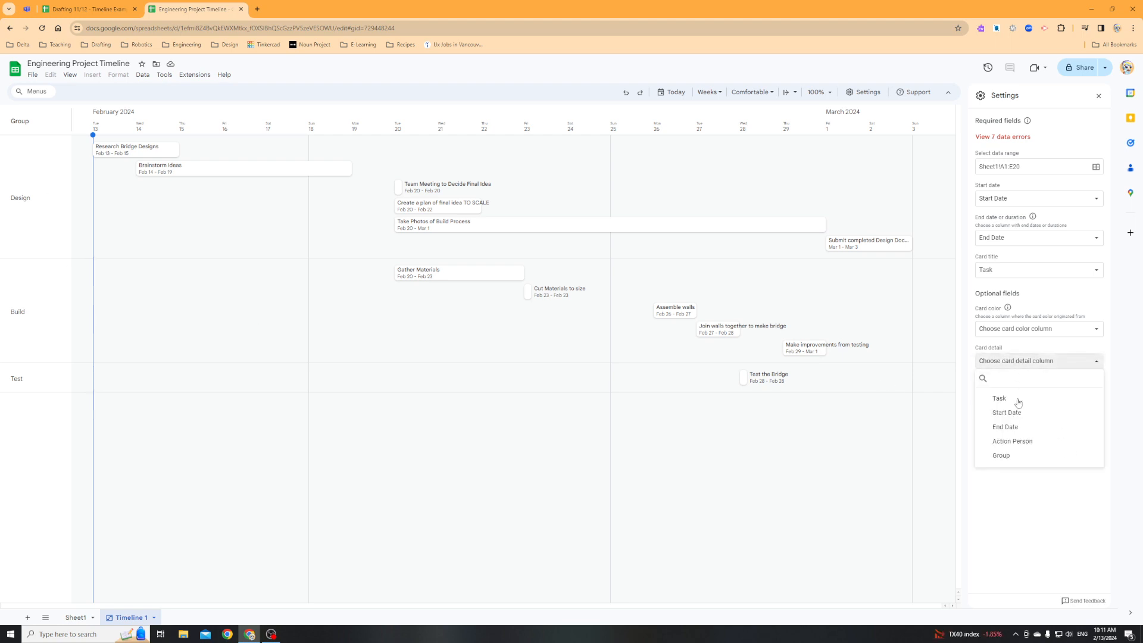
pyautogui.click(1019, 441)
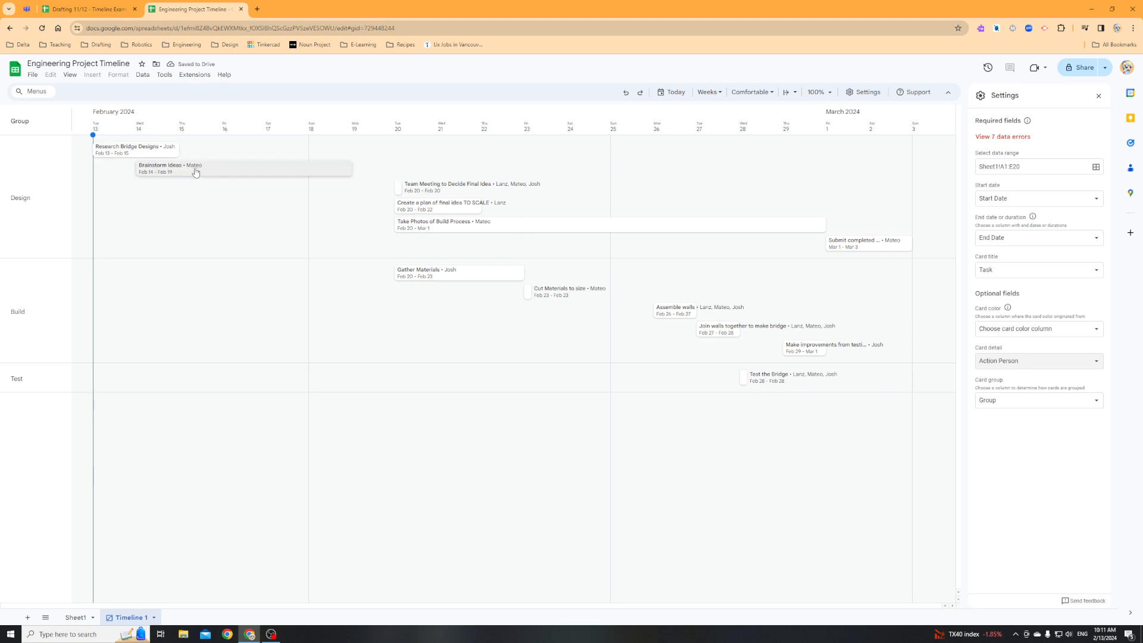
pyautogui.click(1034, 363)
pyautogui.click(1007, 398)
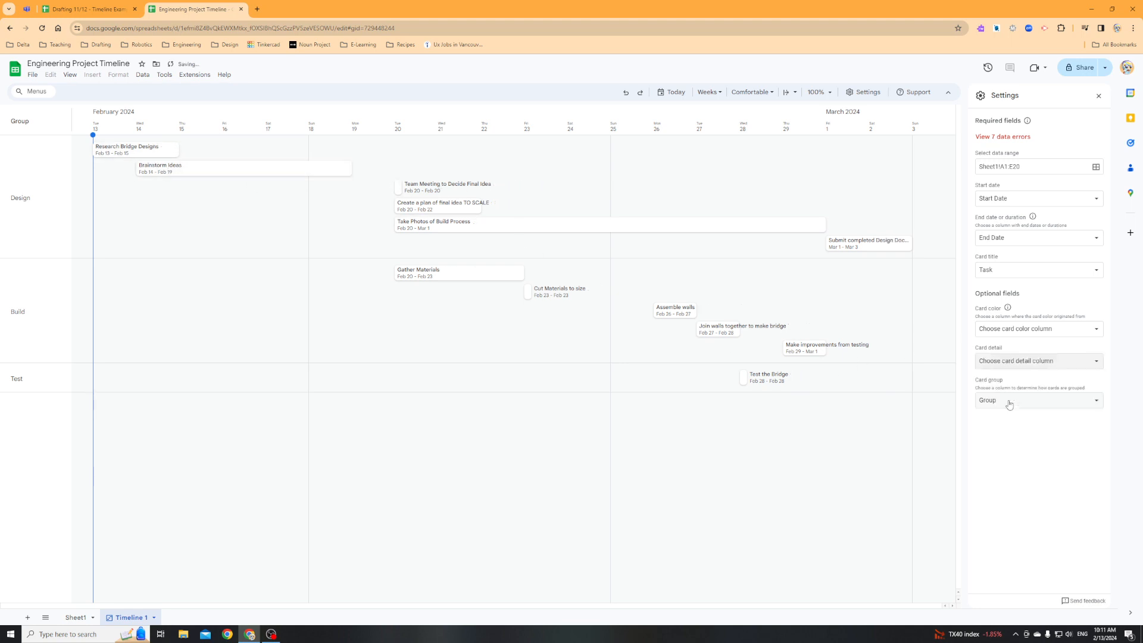
pyautogui.click(1059, 362)
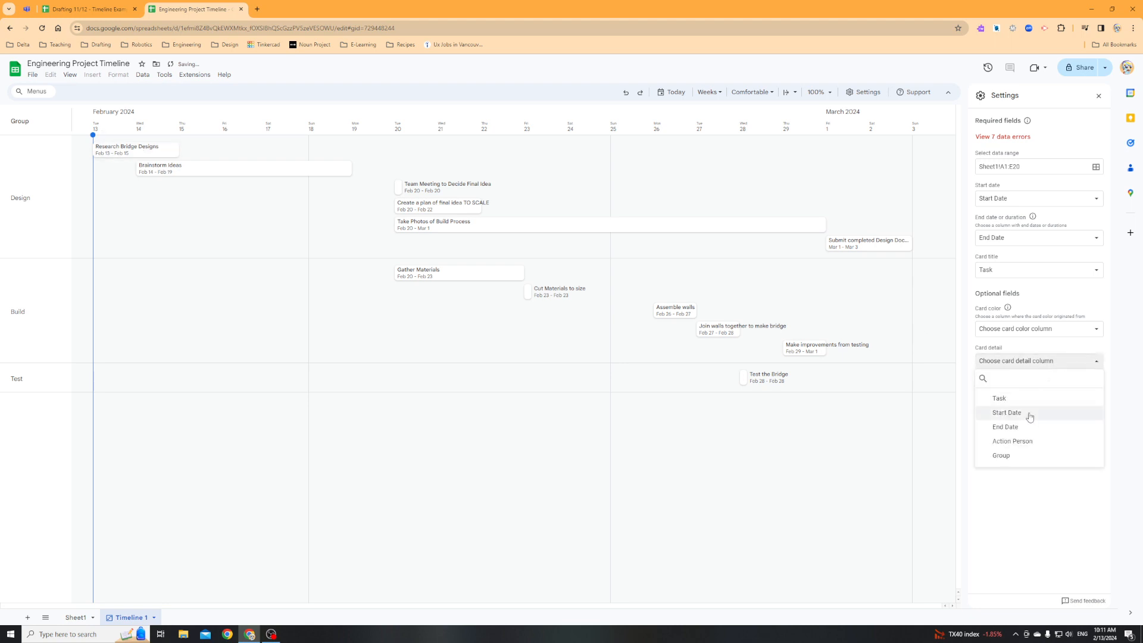
pyautogui.click(1026, 442)
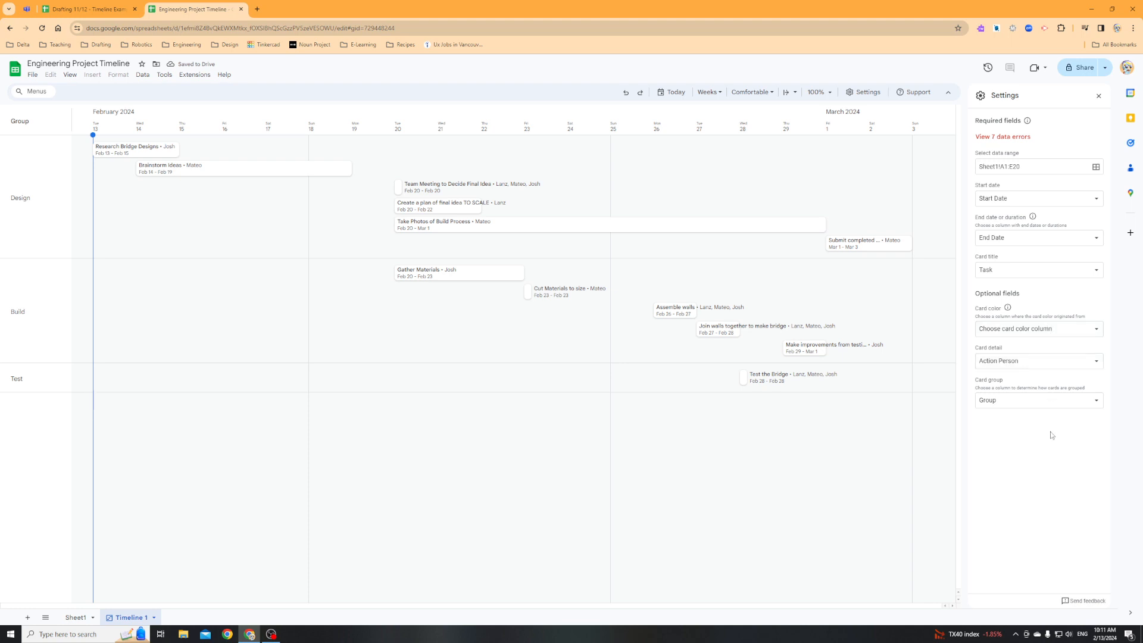
# - Set the timeline's card color to come from the Action Person column
pyautogui.click(1045, 329)
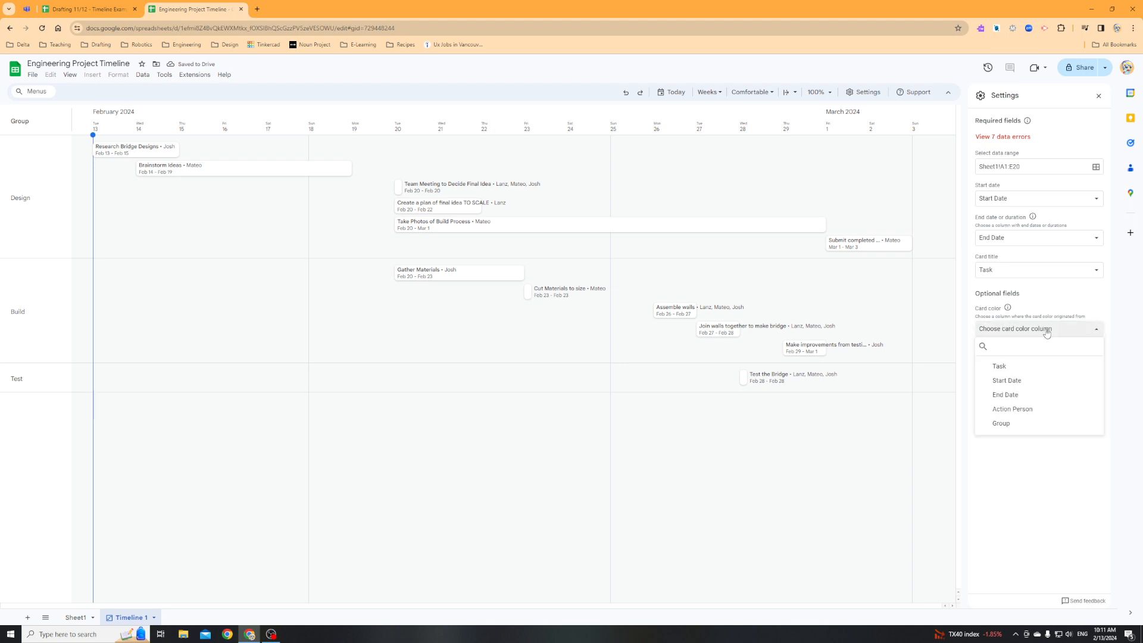
pyautogui.click(1024, 411)
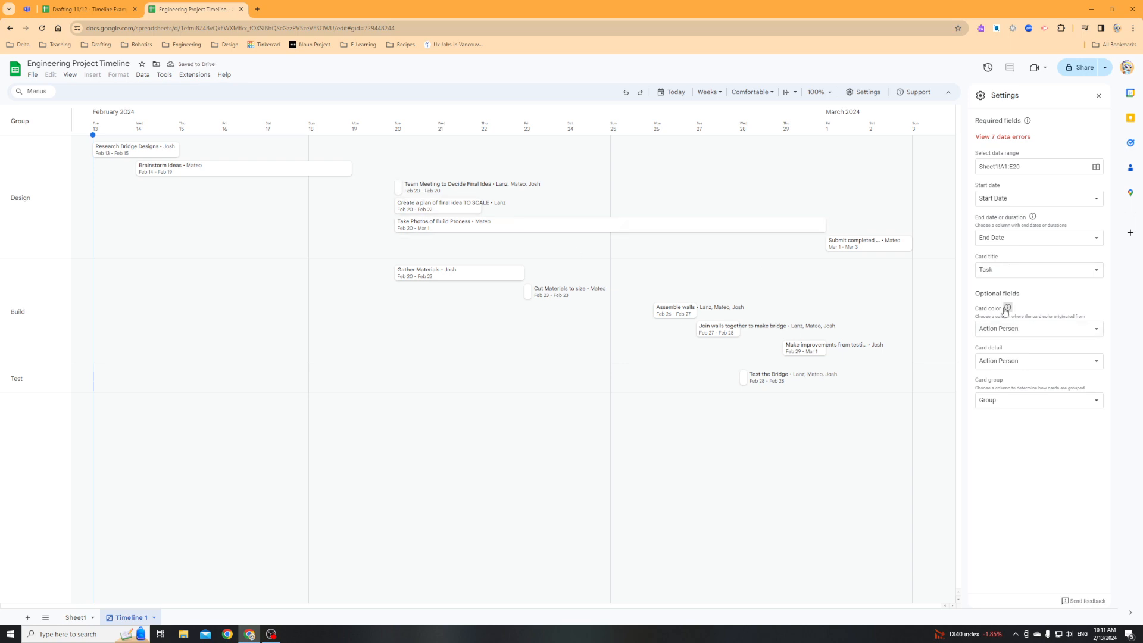
pyautogui.moveTo(1008, 308)
# - Fill Action Person cells D2, D6 and D12 on Sheet1 with pale green
pyautogui.click(76, 619)
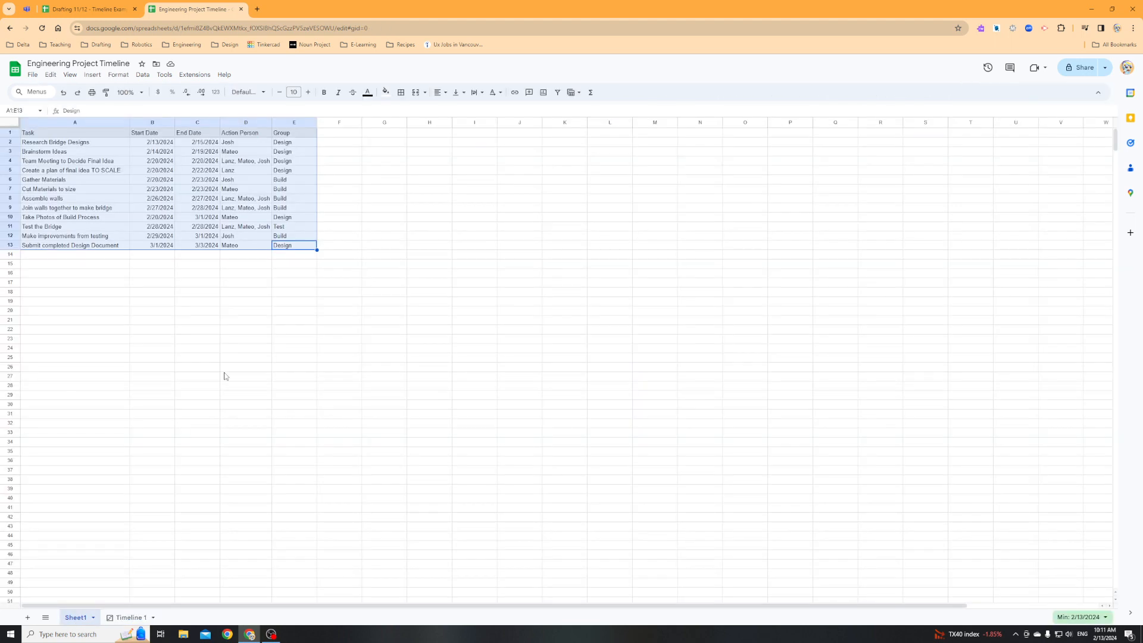
pyautogui.click(244, 311)
pyautogui.click(247, 144)
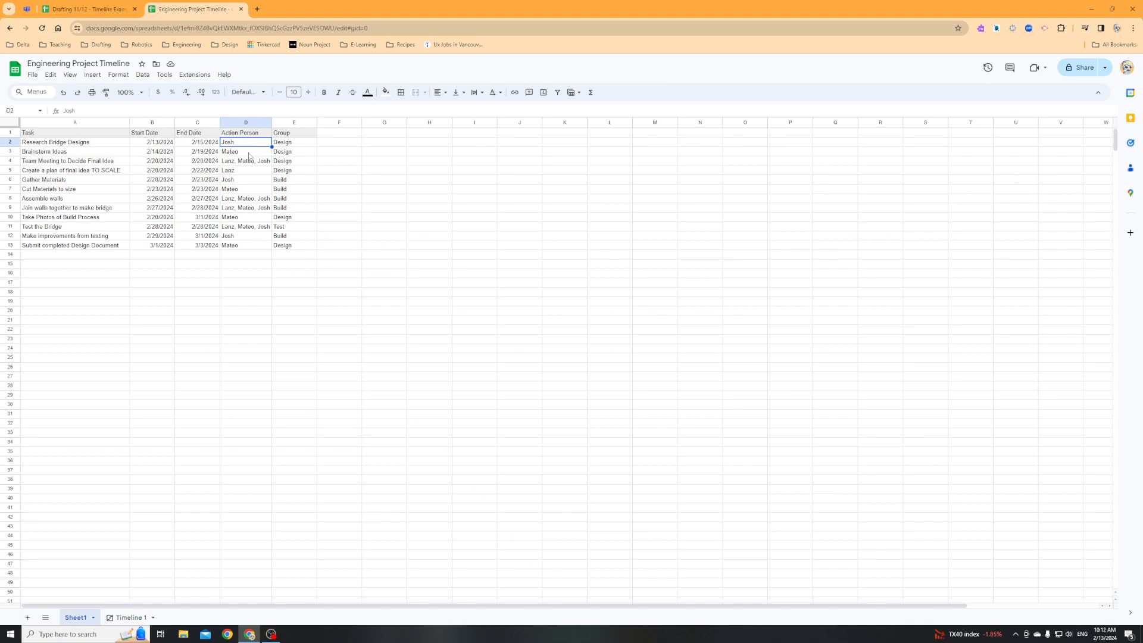
pyautogui.keyDown('ctrl'); pyautogui.click(244, 180); pyautogui.keyUp('ctrl')
pyautogui.keyDown('ctrl'); pyautogui.click(243, 236); pyautogui.keyUp('ctrl')
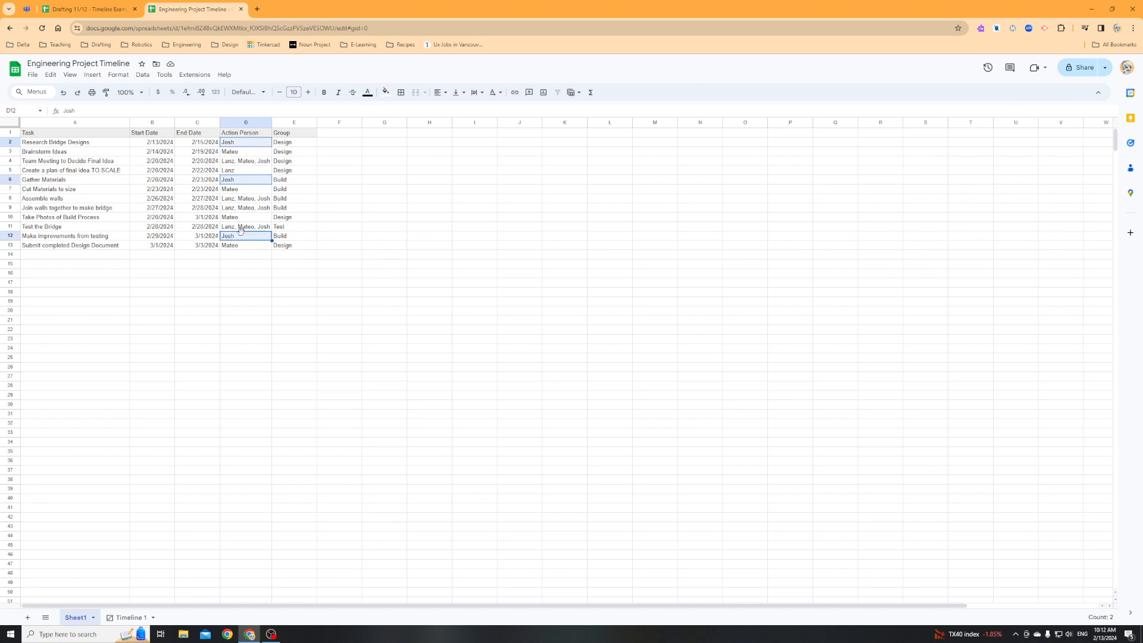
pyautogui.click(386, 92)
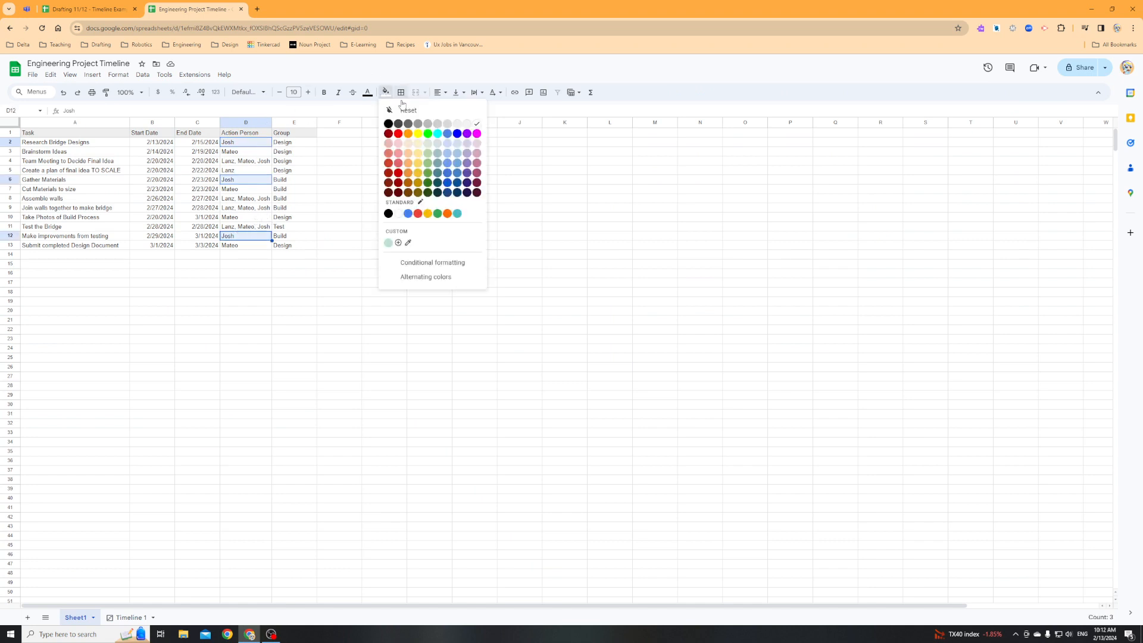
pyautogui.click(427, 147)
# - Fill Action Person cells D3, D7, D10 and D13 with pale blue
pyautogui.click(246, 152)
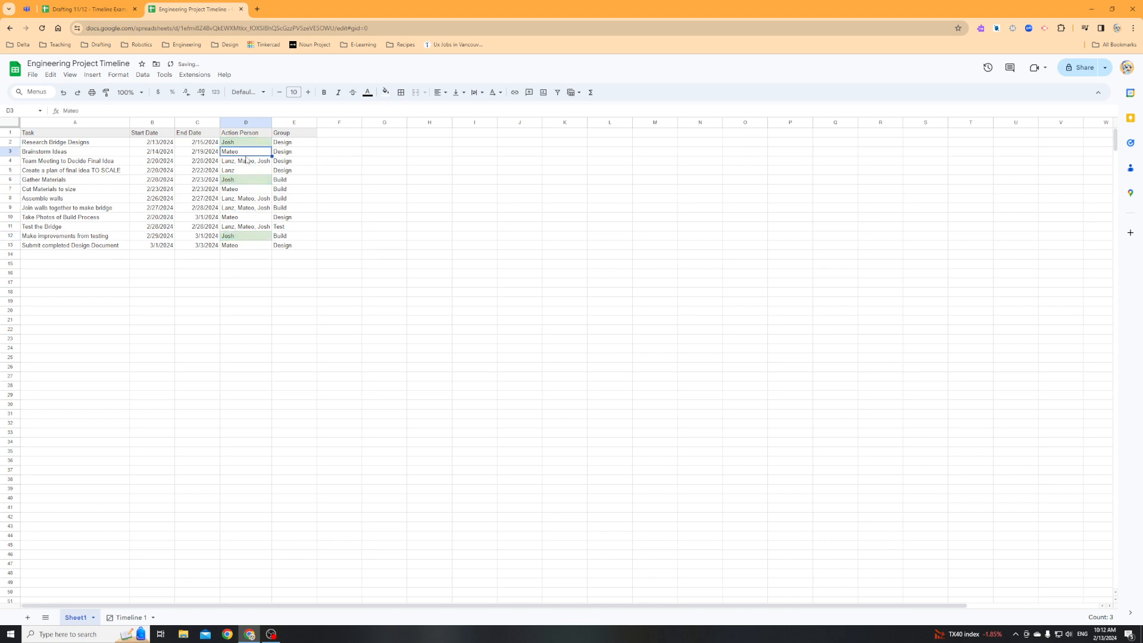
pyautogui.keyDown('ctrl'); pyautogui.click(247, 218); pyautogui.keyUp('ctrl')
pyautogui.keyDown('ctrl'); pyautogui.click(239, 246); pyautogui.keyUp('ctrl')
pyautogui.keyDown('ctrl'); pyautogui.click(249, 189); pyautogui.keyUp('ctrl')
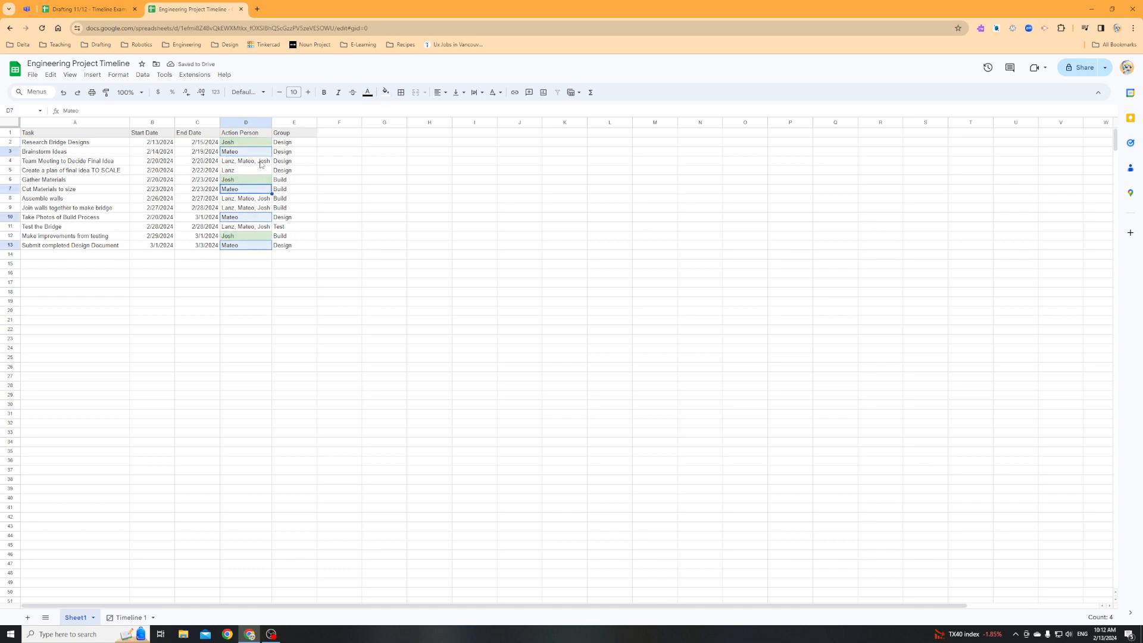
pyautogui.click(385, 92)
pyautogui.click(447, 144)
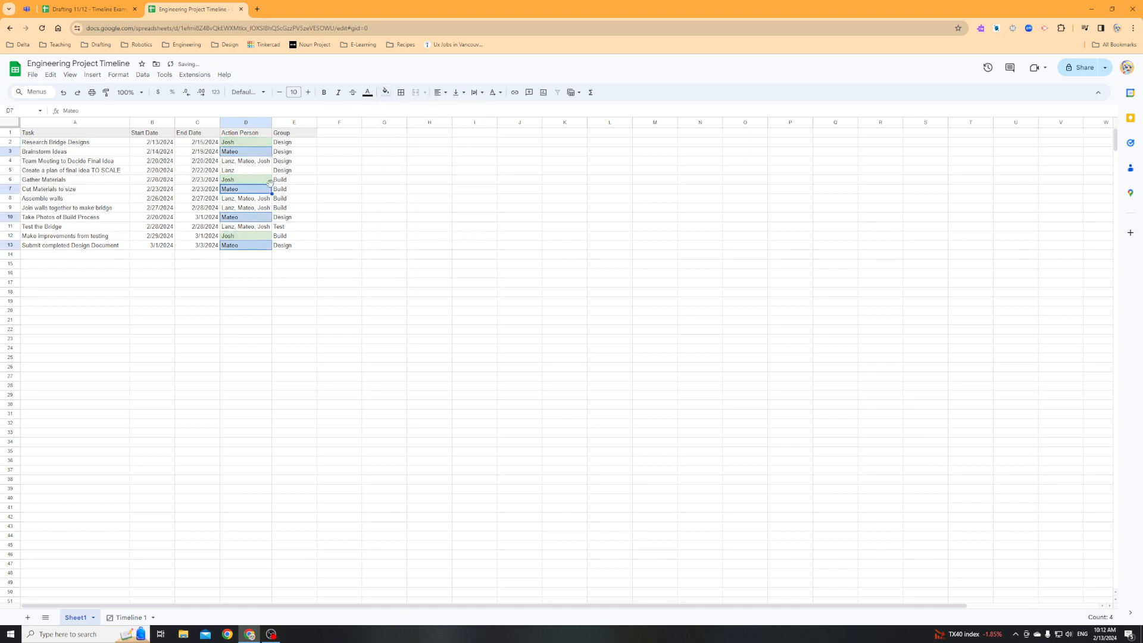
# - Fill Action Person cell D5 with pale orange
pyautogui.click(251, 173)
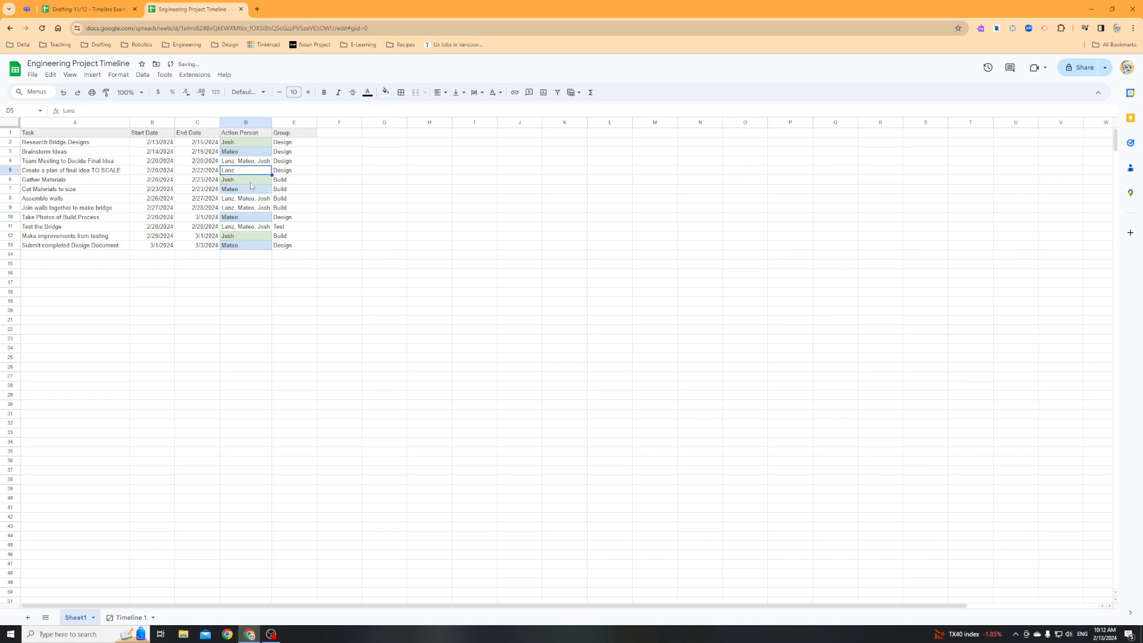
pyautogui.click(385, 92)
pyautogui.click(408, 151)
pyautogui.click(260, 162)
pyautogui.keyDown('ctrl'); pyautogui.click(250, 199); pyautogui.keyUp('ctrl')
pyautogui.keyDown('ctrl'); pyautogui.click(250, 208); pyautogui.keyUp('ctrl')
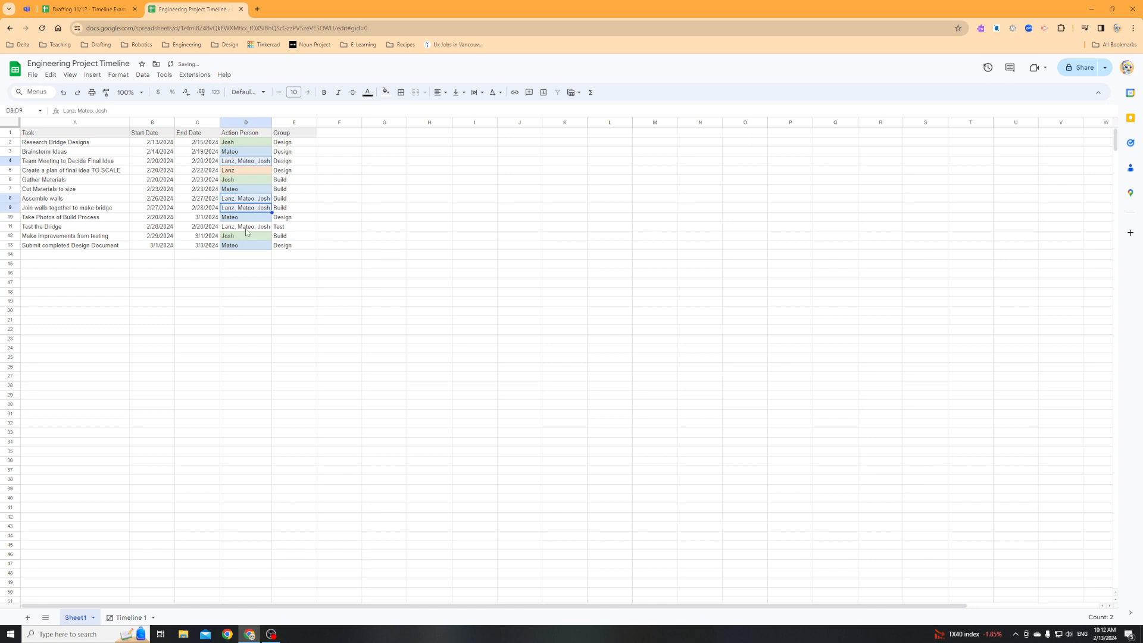
pyautogui.keyDown('ctrl'); pyautogui.click(250, 226); pyautogui.keyUp('ctrl')
pyautogui.click(386, 92)
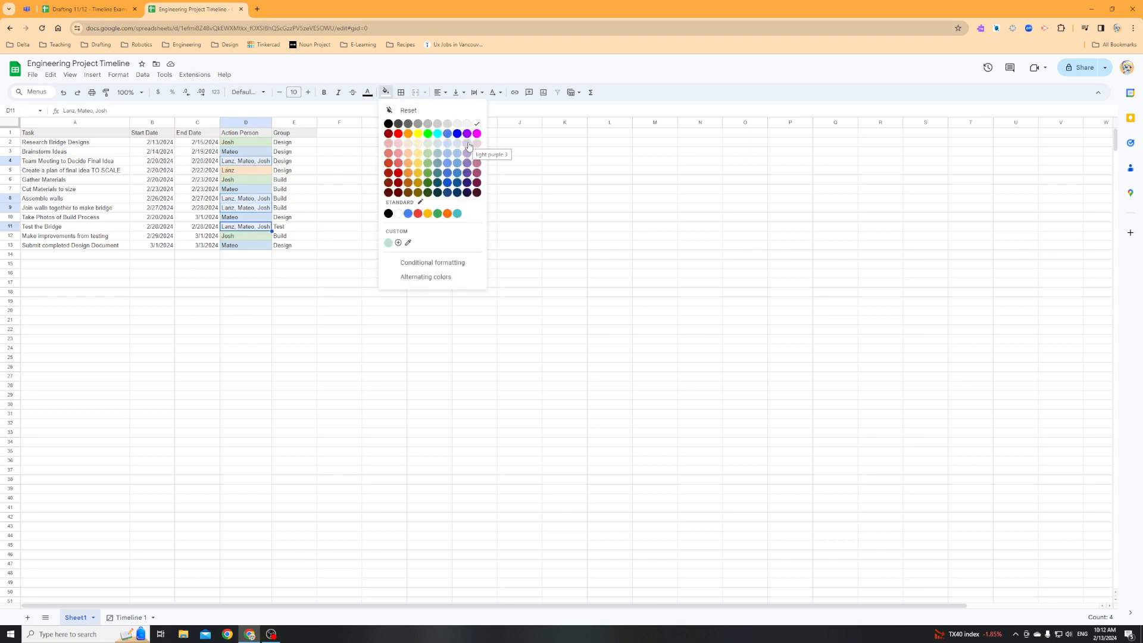
pyautogui.click(314, 173)
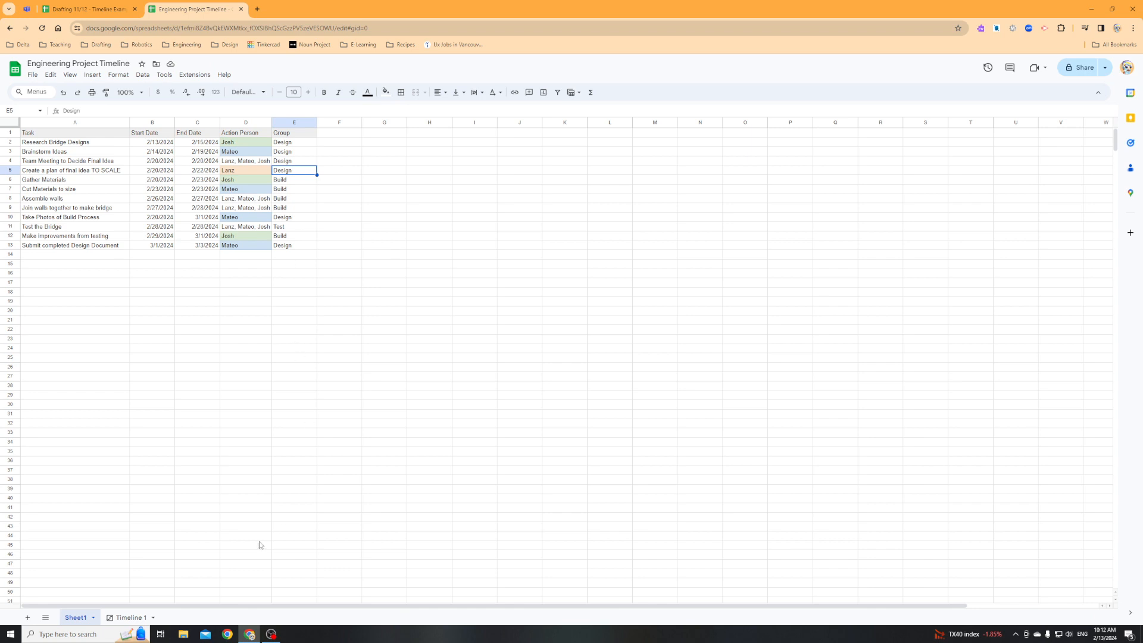
# - Check the card colors on Timeline 1 and copy Sheet1's D5, including its fill, over the Action Person in D13
pyautogui.click(129, 617)
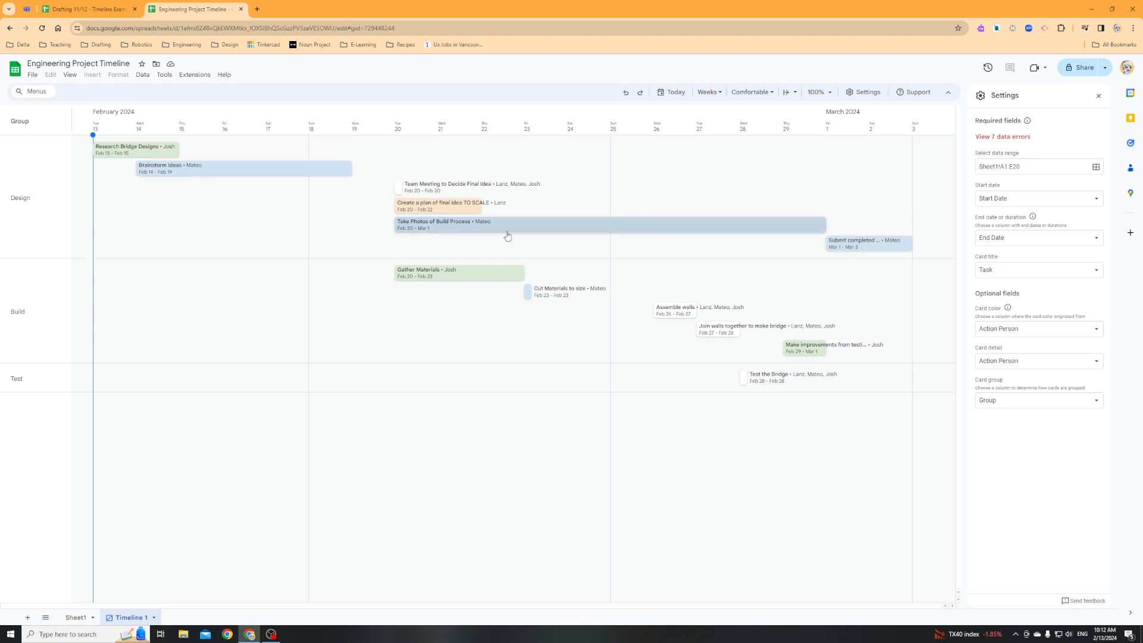
pyautogui.click(75, 617)
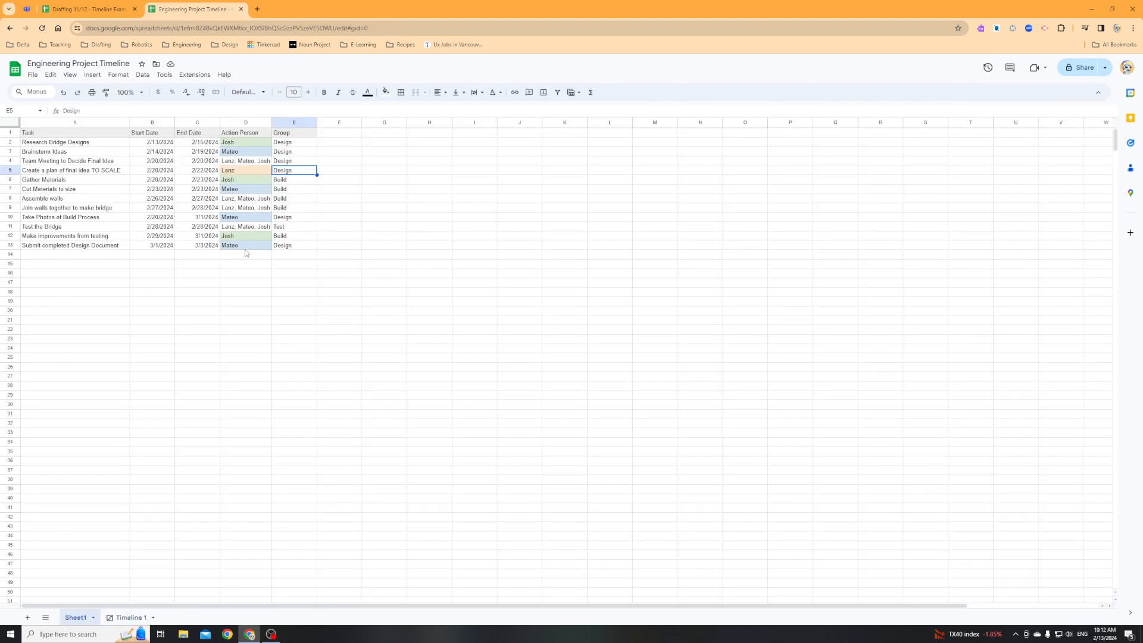
pyautogui.click(243, 171)
pyautogui.hotkey('ctrl', 'c')
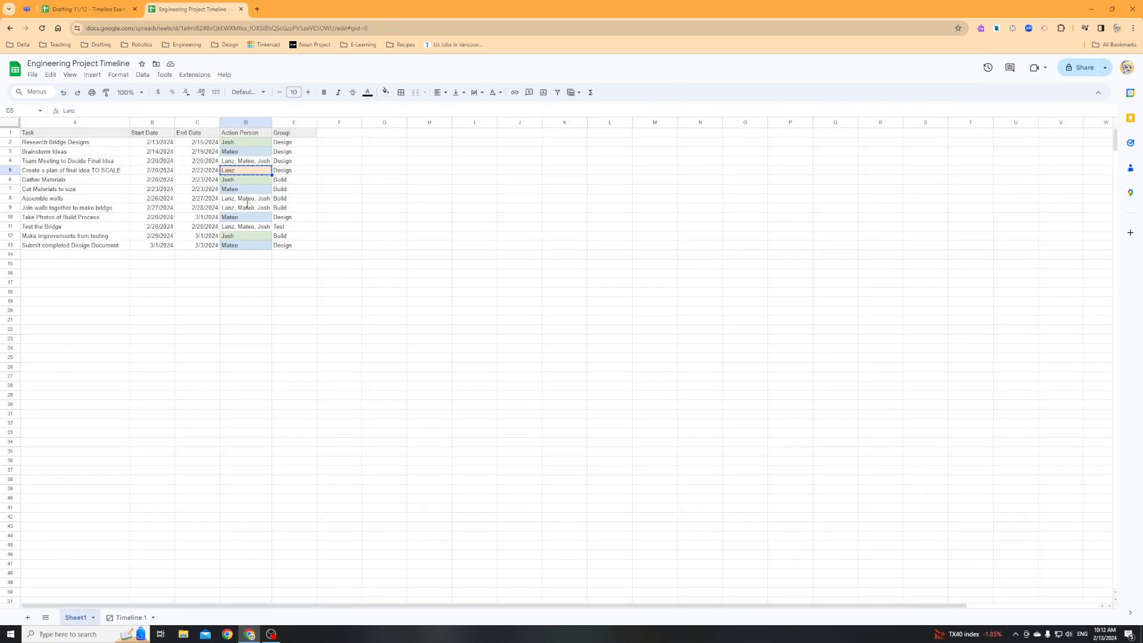
pyautogui.click(245, 245)
pyautogui.hotkey('ctrl', 'v')
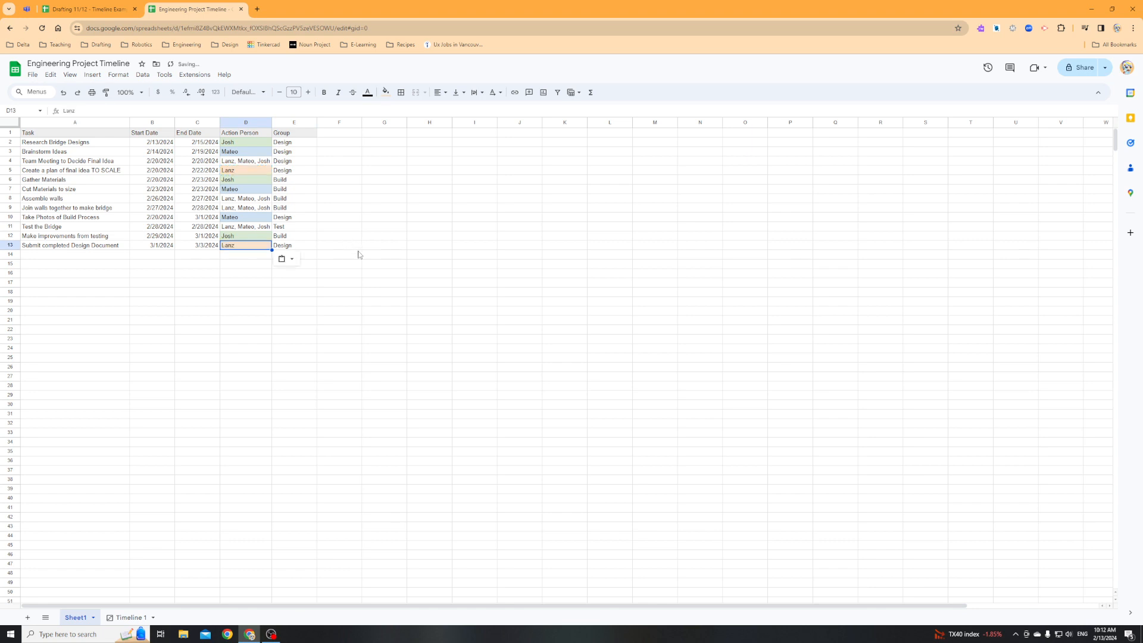
# - View the card details of Submit completed Design Document on Timeline 1 and close them
pyautogui.click(132, 617)
pyautogui.click(875, 247)
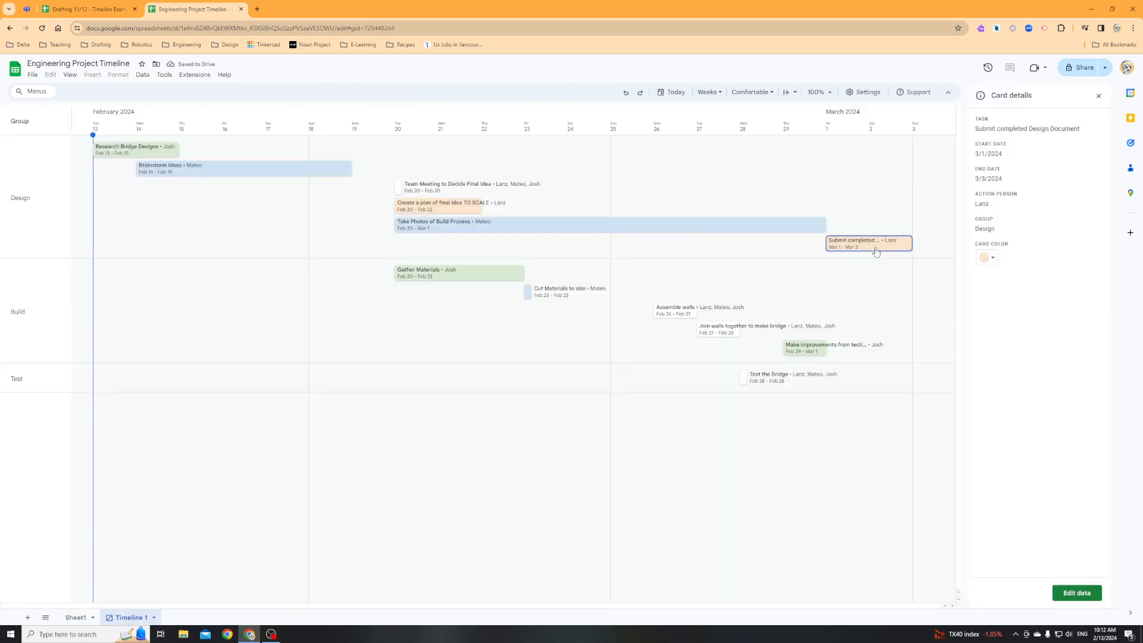
pyautogui.click(1099, 96)
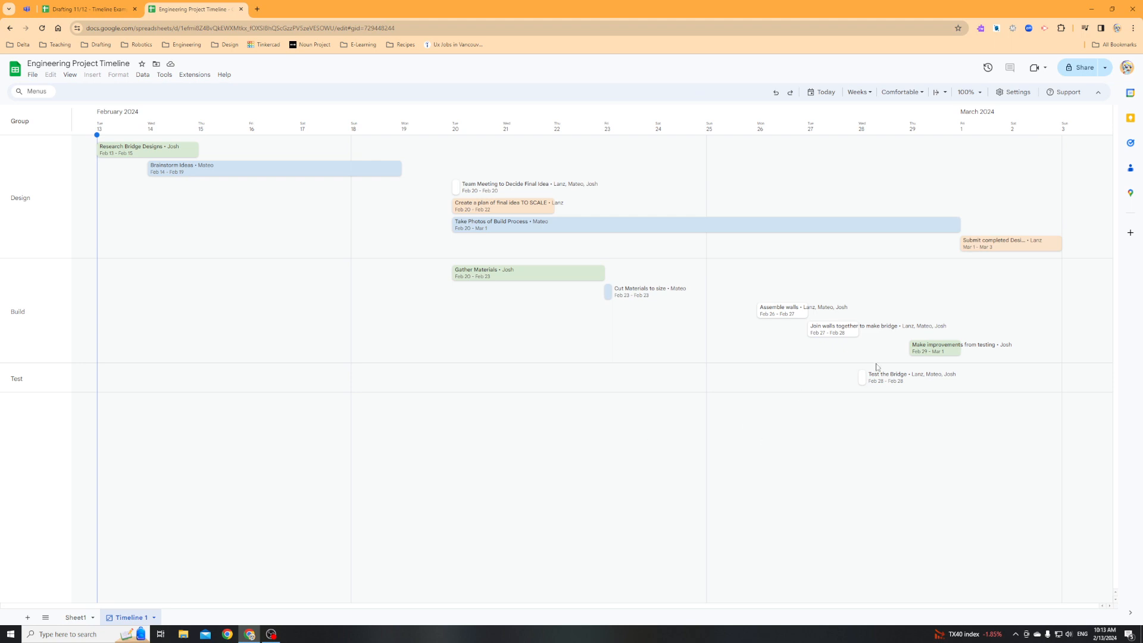
# - Look over Sheet1 and Timeline 1, and view the spreadsheet's sharing settings without adding anyone
pyautogui.click(75, 617)
pyautogui.click(128, 617)
pyautogui.click(1081, 67)
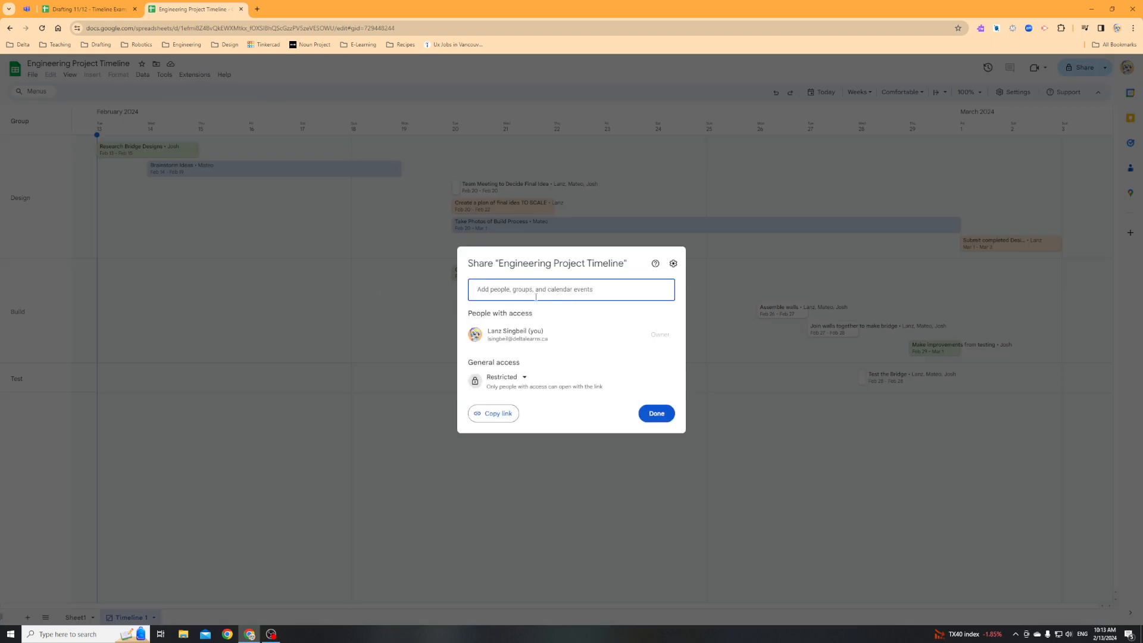
pyautogui.click(656, 413)
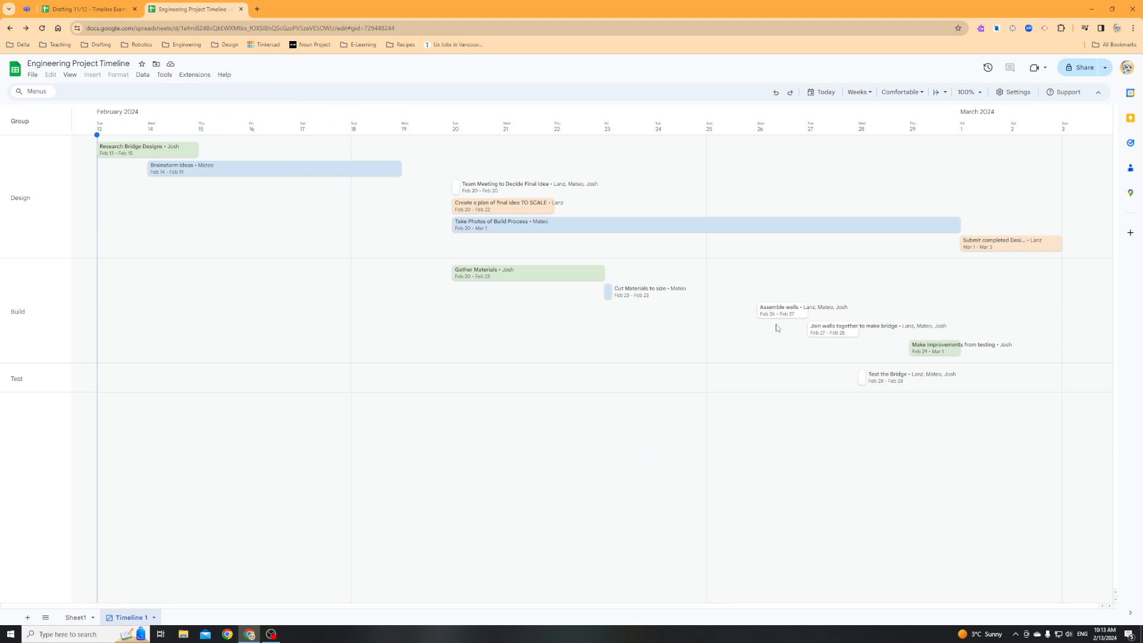